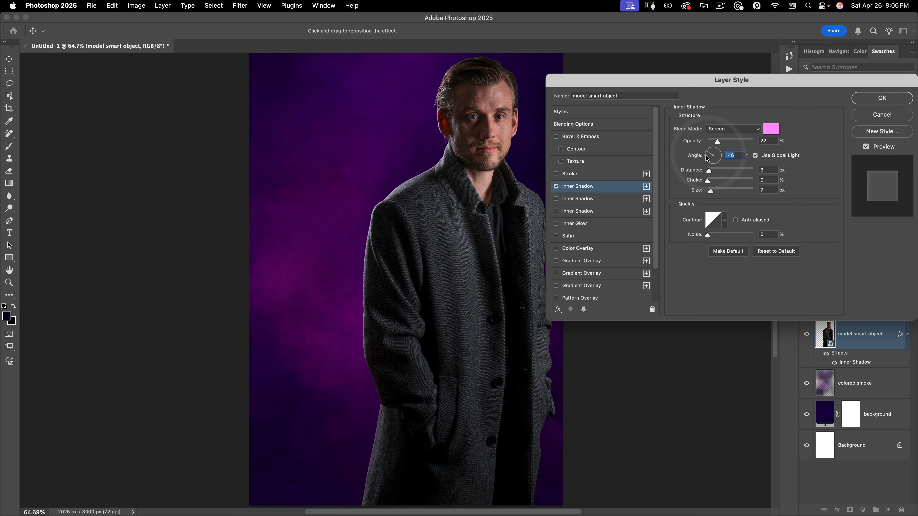
Set the inner shadow's angle to 156°, distance to 45 px, size to 130 px and opacity to 29%.
text(156)
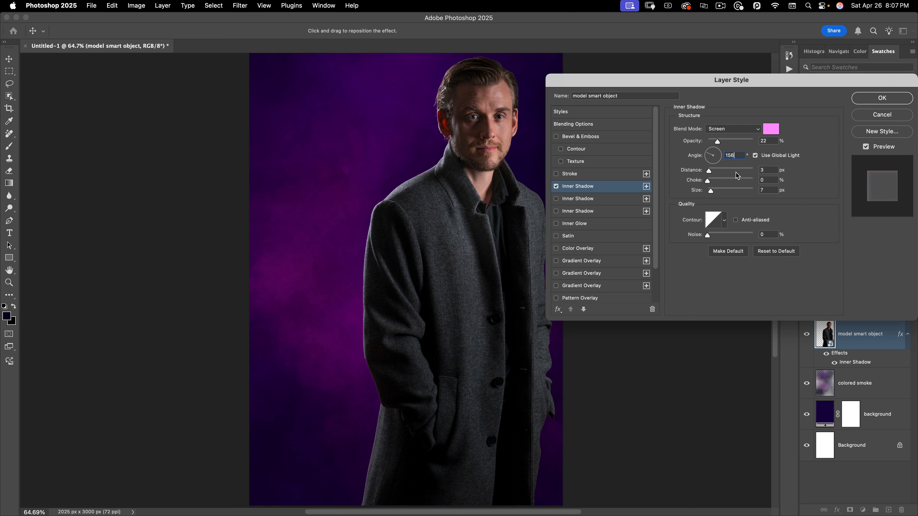
text(45)
drag(770, 171, 740, 186)
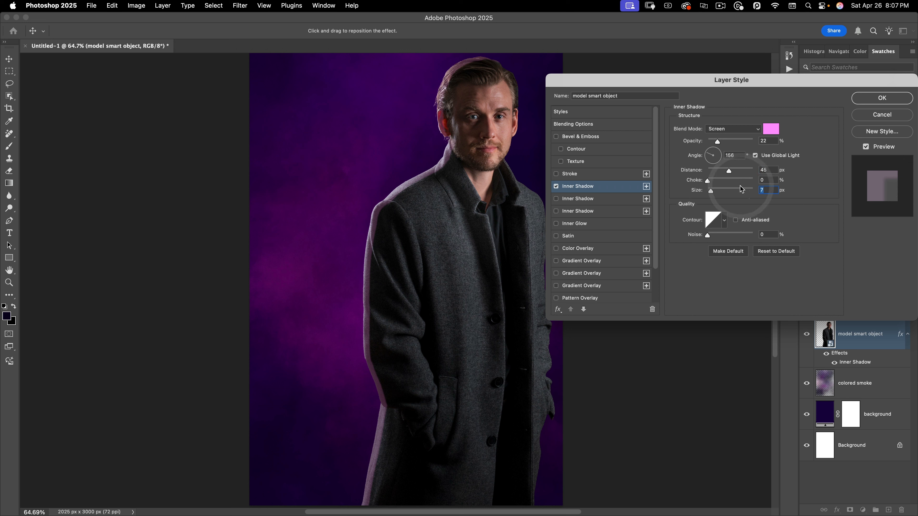
text(130)
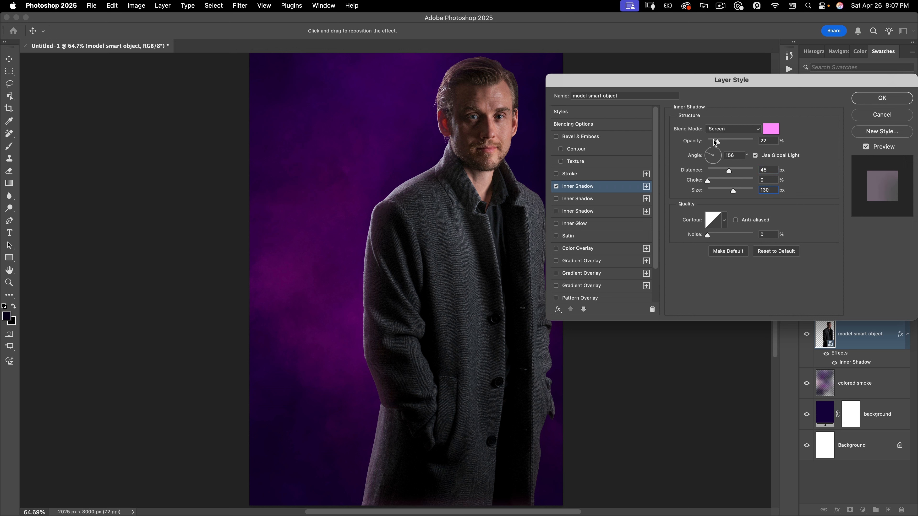
drag(718, 141, 724, 142)
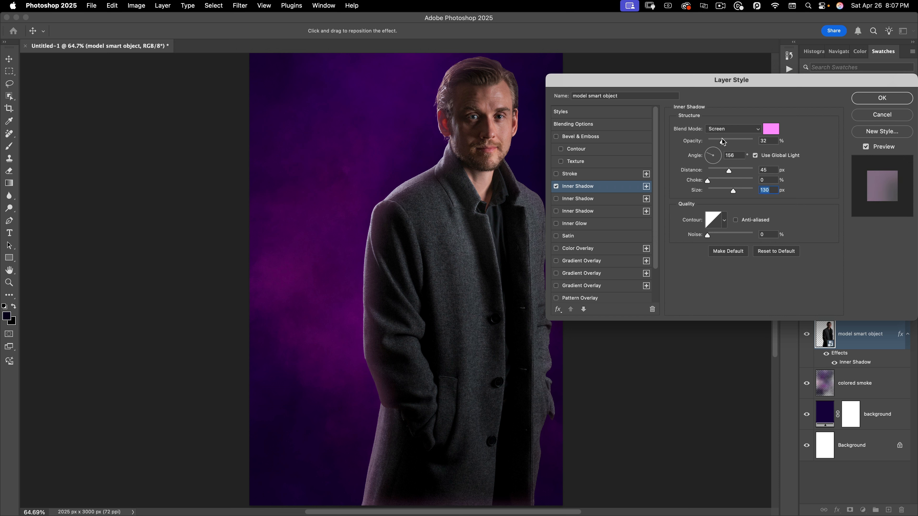
click(723, 141)
drag(723, 142, 721, 138)
Reset the layer style's effects list to its default, keeping the existing inner shadow selected.
click(558, 309)
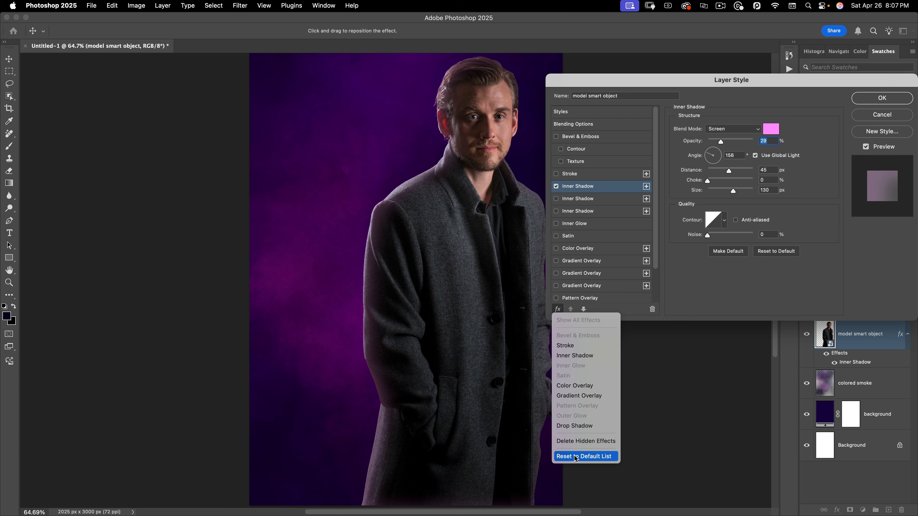
click(582, 456)
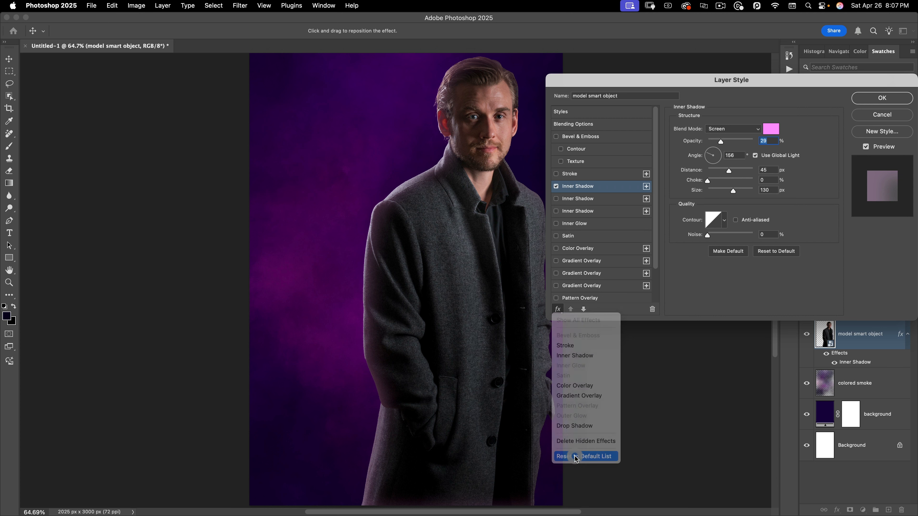
click(556, 187)
click(596, 186)
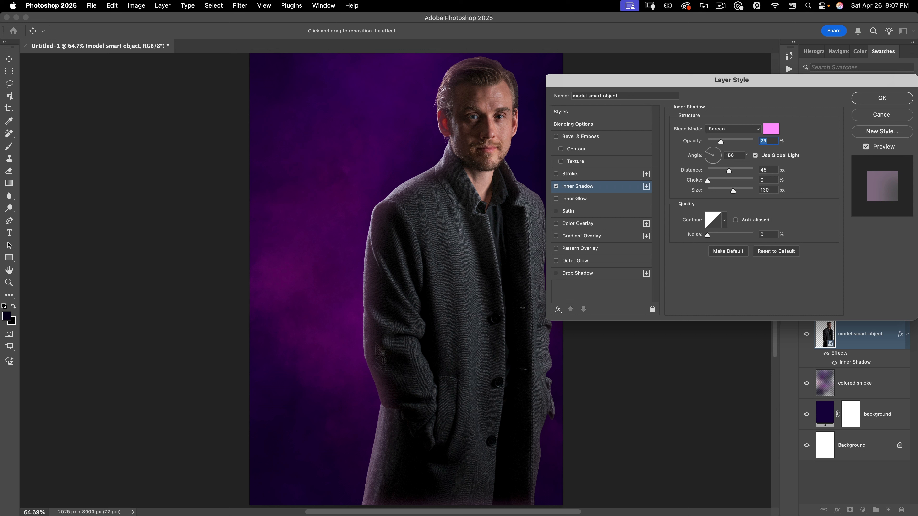
Add a second inner shadow with the Overlay blend mode and a saturated purple color.
click(646, 187)
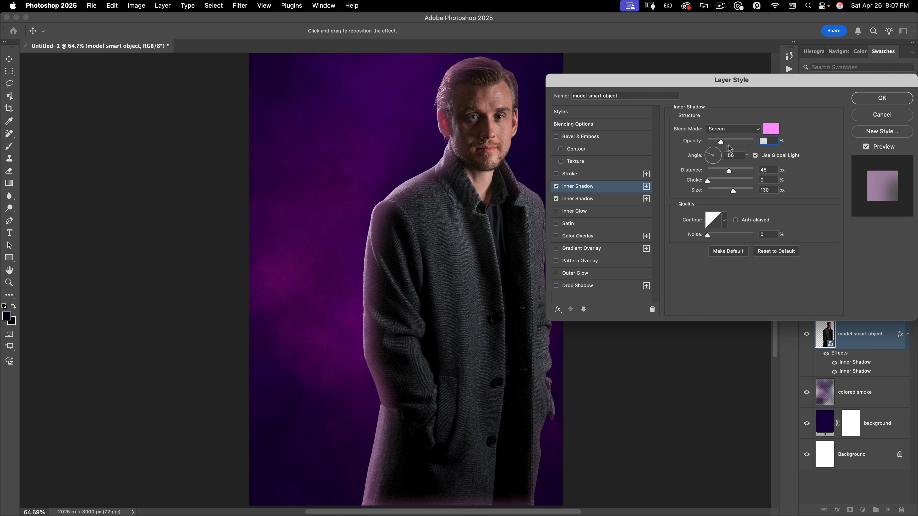
click(733, 129)
click(728, 176)
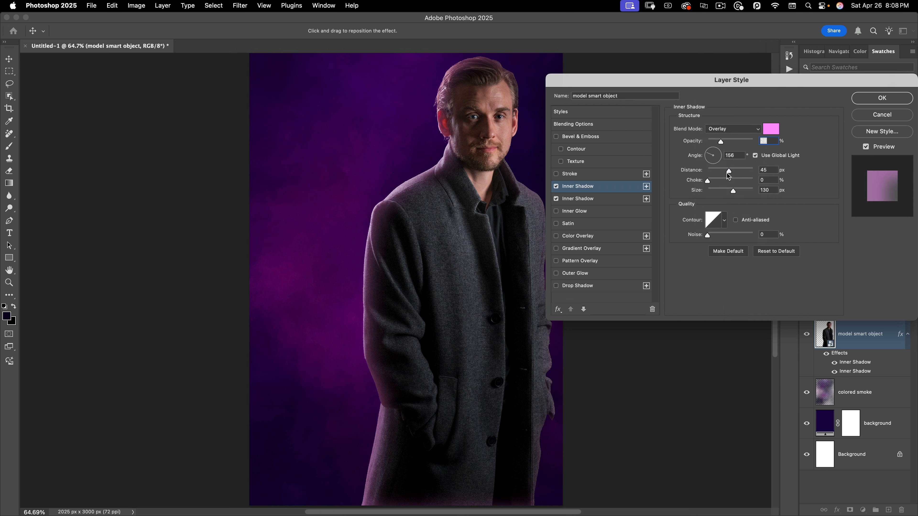
click(771, 129)
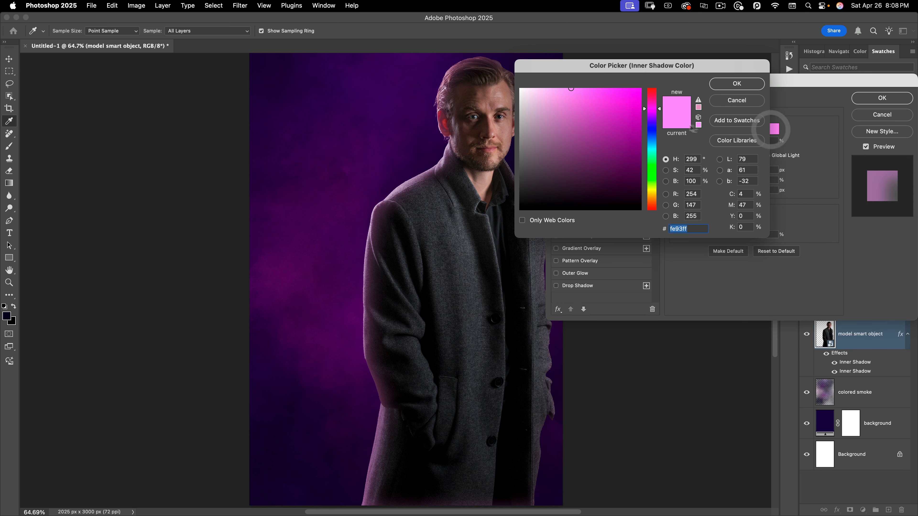
drag(657, 115, 655, 119)
drag(591, 90, 590, 88)
click(761, 85)
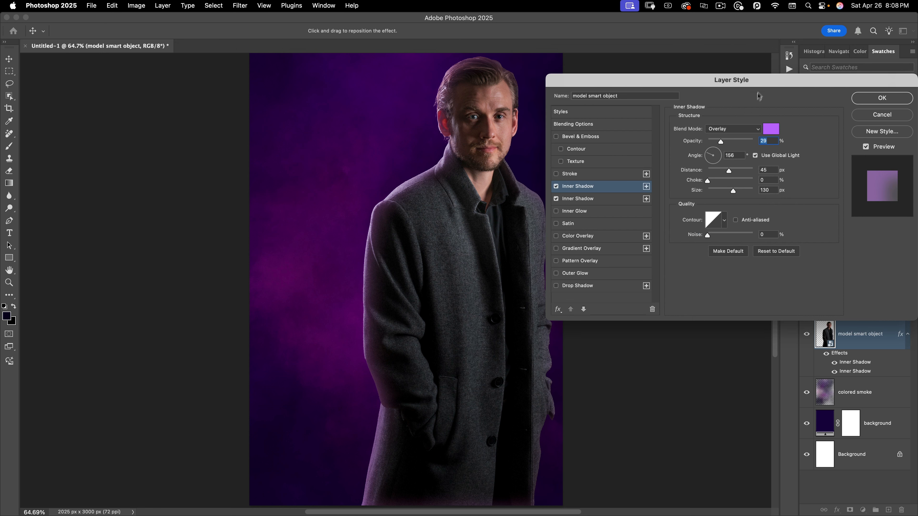
Set the second inner shadow to 100% opacity, 164 px distance and 180 px size, and compare the image with and without it.
drag(740, 144, 779, 144)
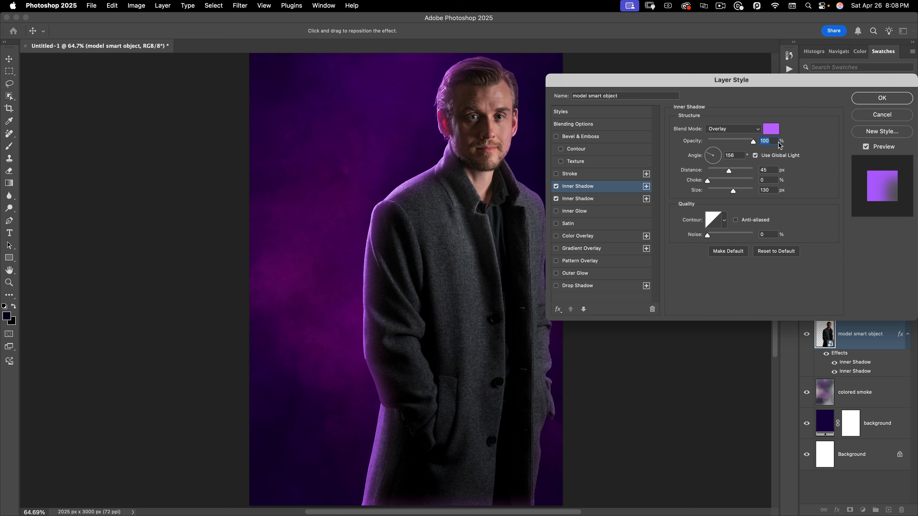
double_click(765, 170)
text(164)
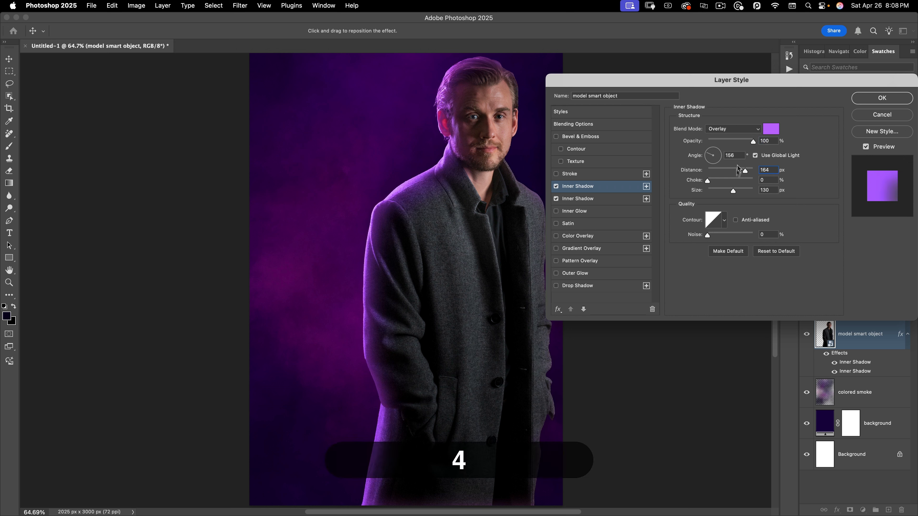
double_click(765, 189)
text(18)
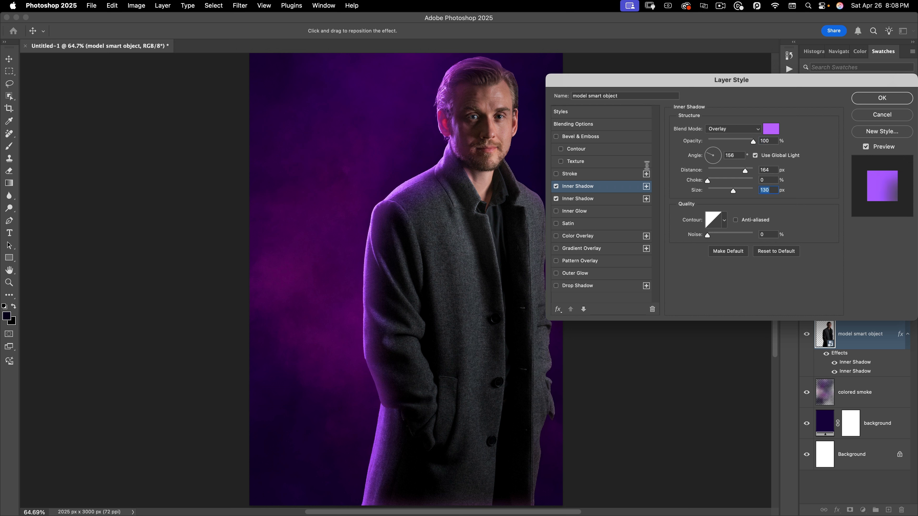
text(0)
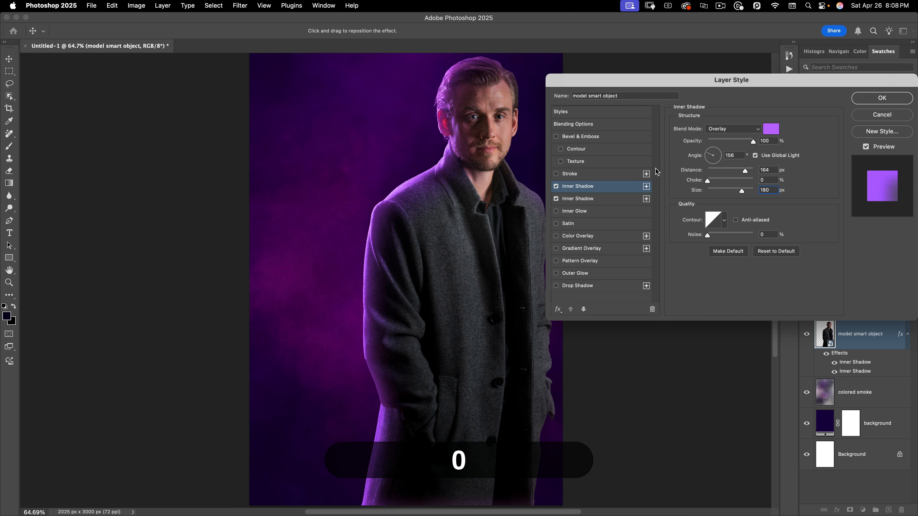
click(556, 187)
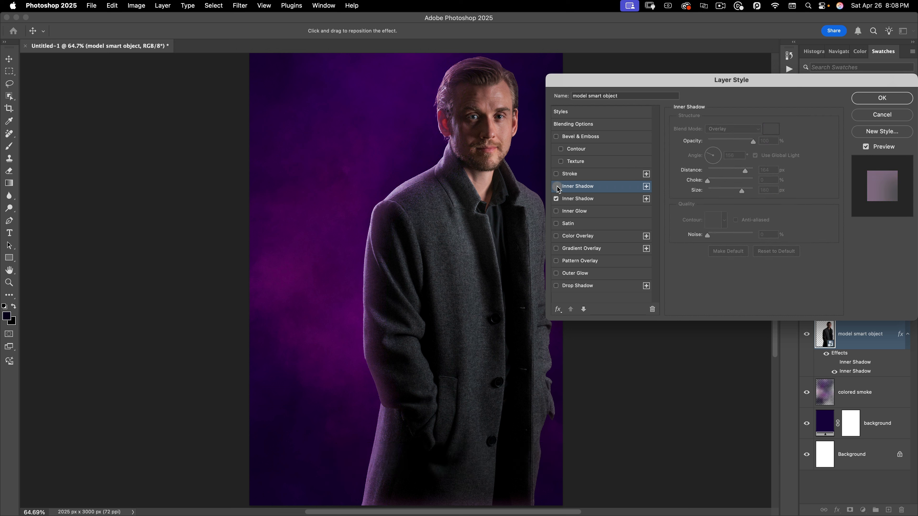
click(556, 186)
click(556, 186)
click(556, 186)
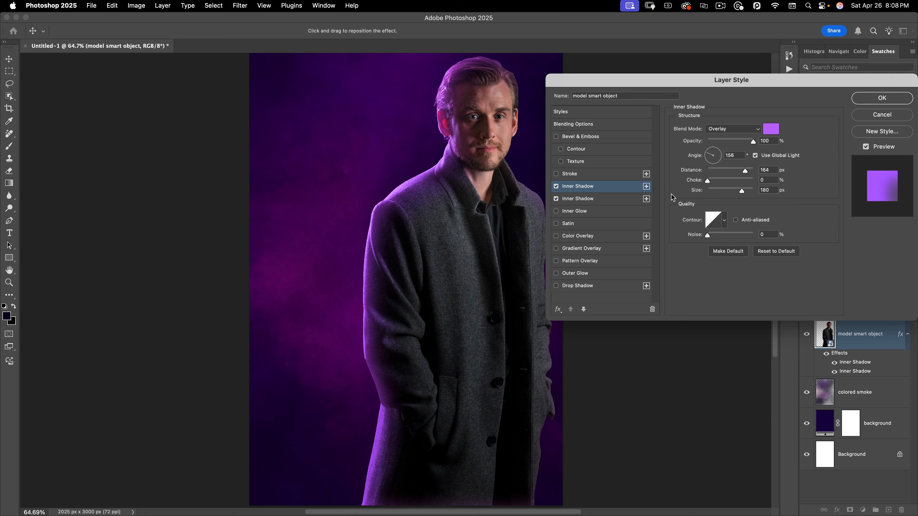
Add a third inner shadow in a pinker magenta, reduce its opacity and apply the layer style.
click(646, 187)
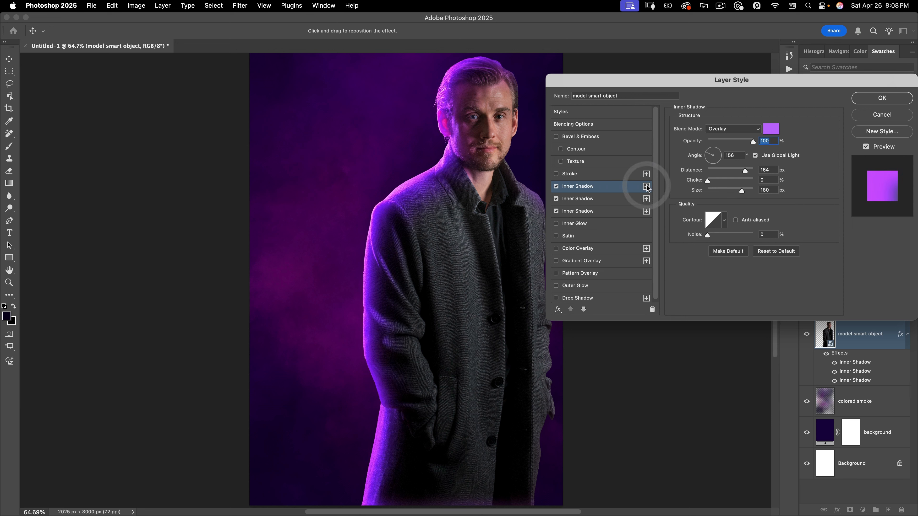
click(771, 129)
drag(654, 125, 654, 115)
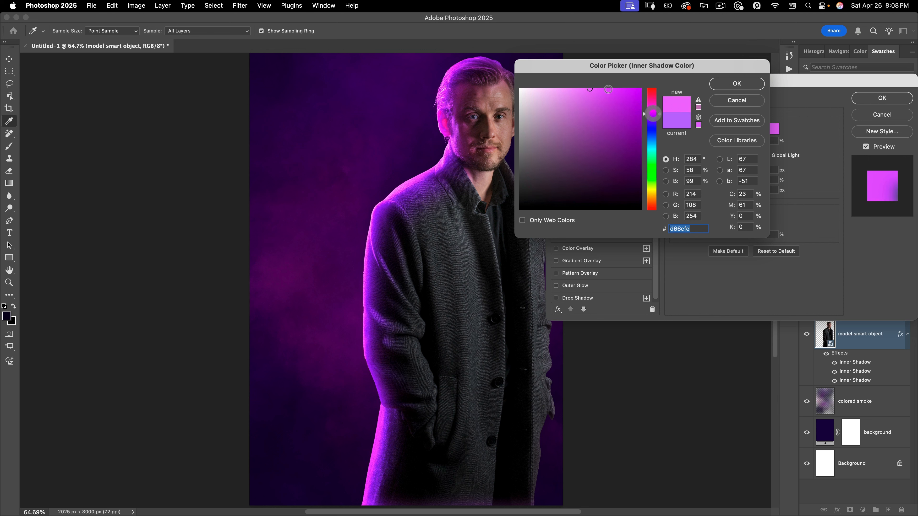
click(737, 84)
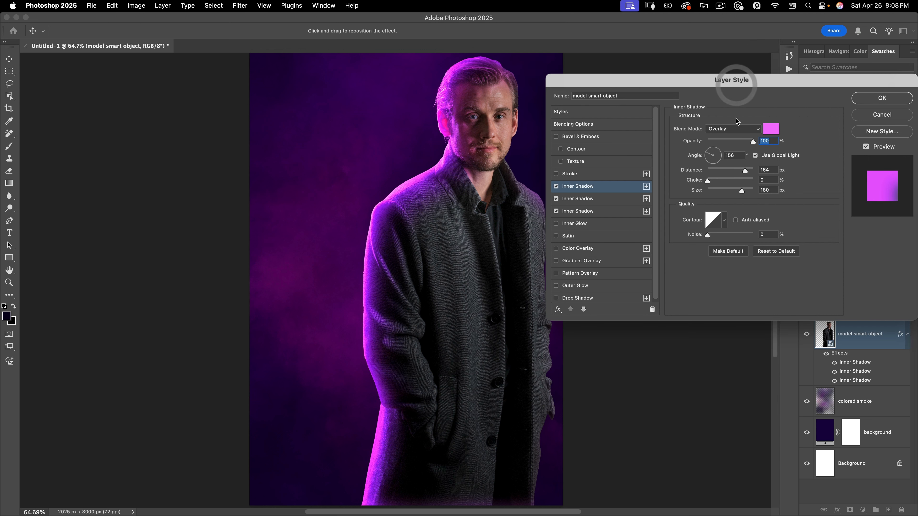
drag(752, 142, 734, 142)
click(882, 98)
Try fading the model's lower part with a diagonal black-to-white gradient on a new layer mask, and delete that mask.
drag(515, 345, 541, 291)
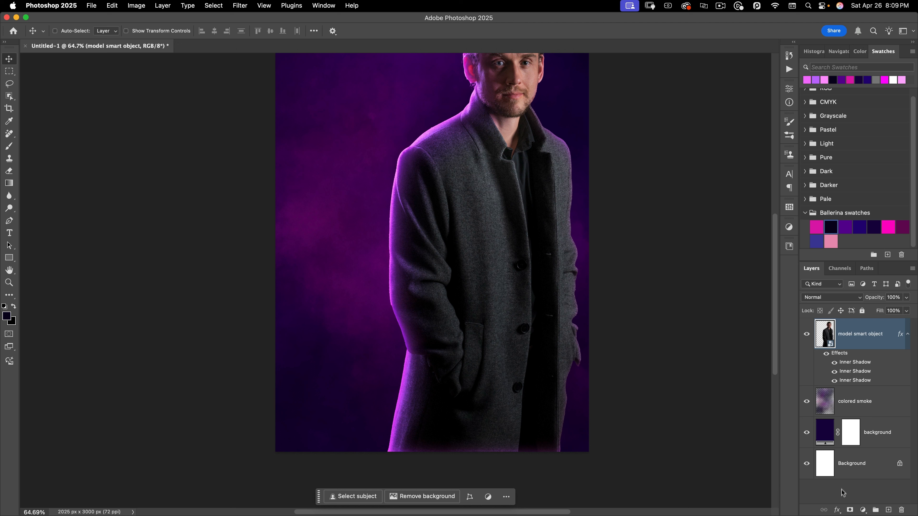
click(849, 511)
key(g)
drag(533, 429, 437, 295)
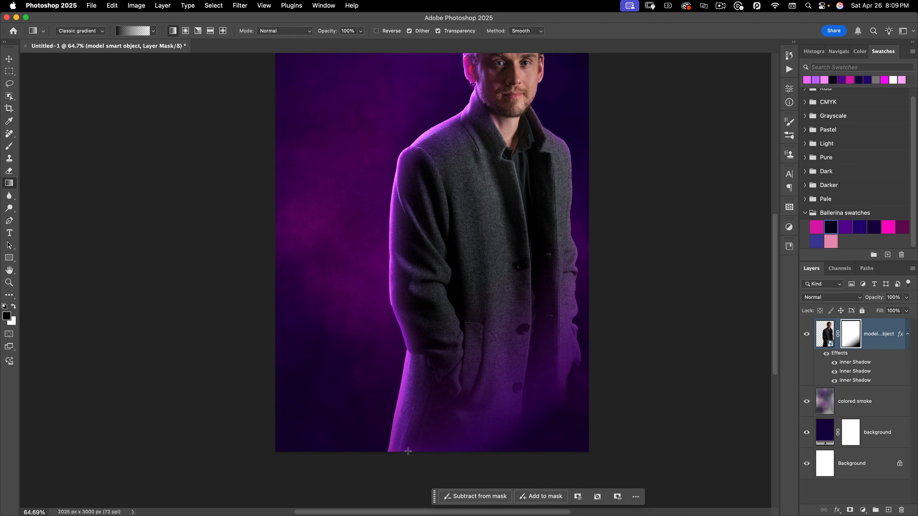
drag(431, 360, 461, 393)
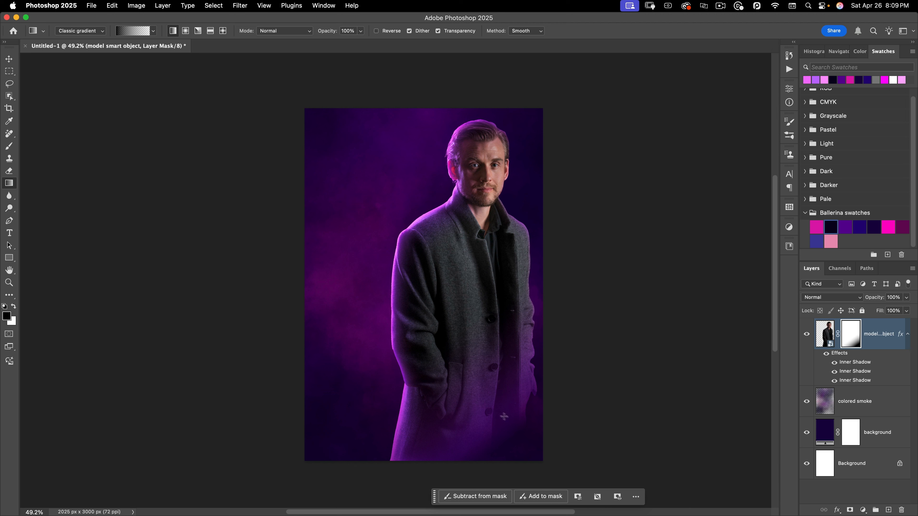
right_click(851, 333)
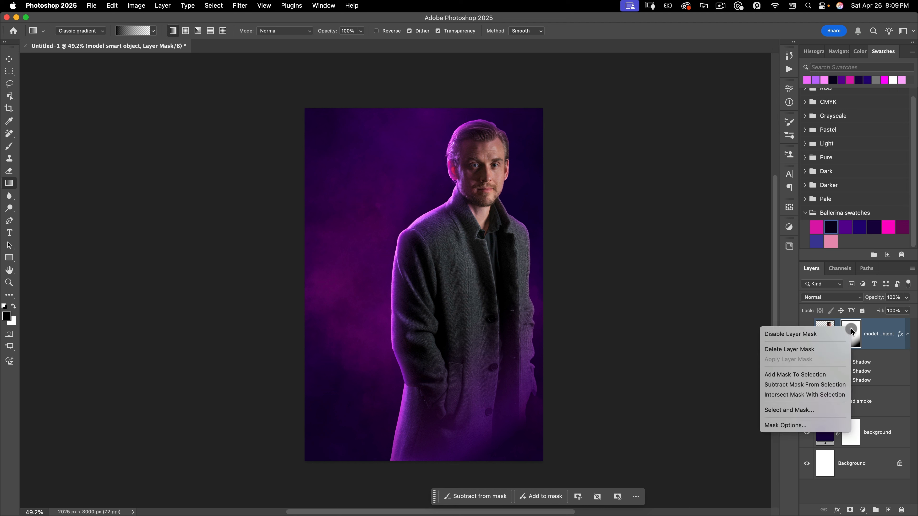
click(822, 349)
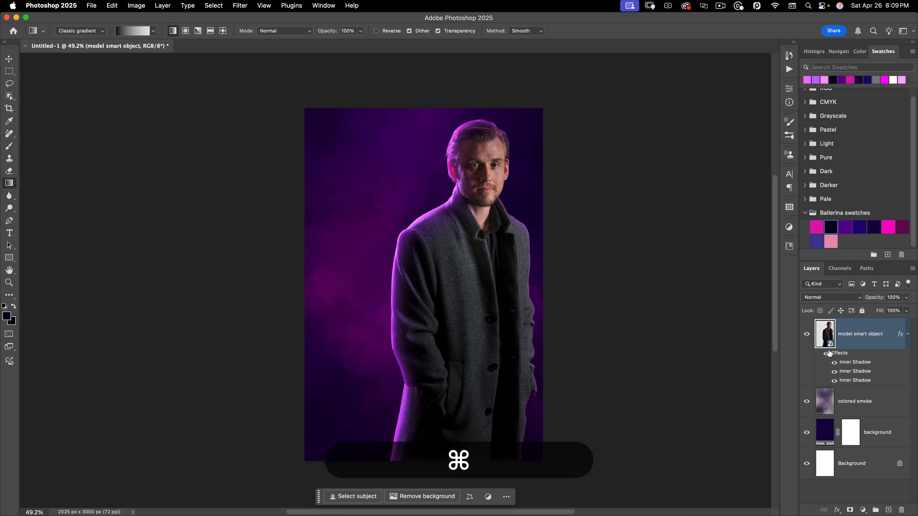
Duplicate the model smart object layer and rename the copy "edge lighting".
key(super+j)
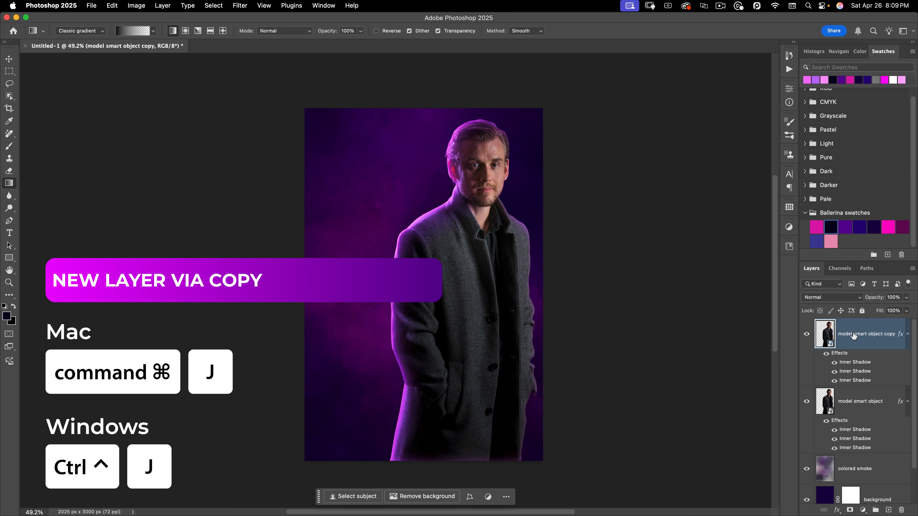
double_click(853, 333)
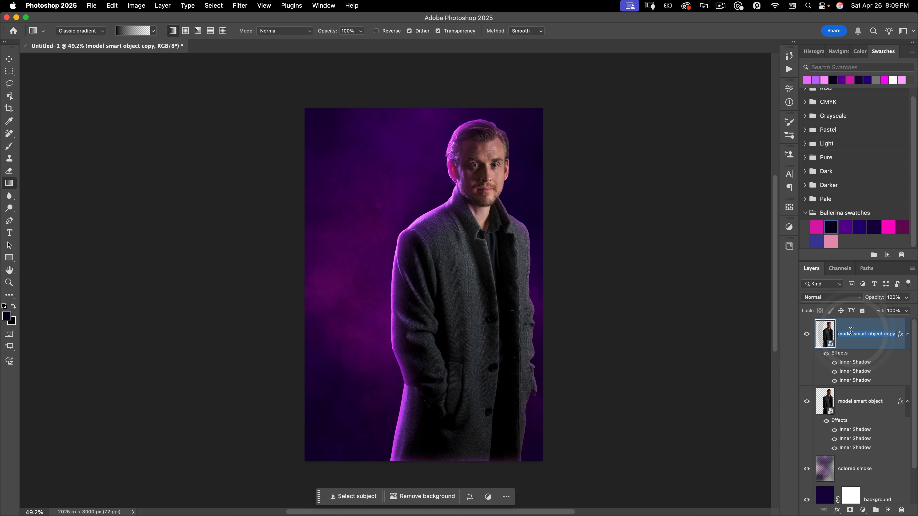
text(j)
key(BackSpace)
text(edge lighting)
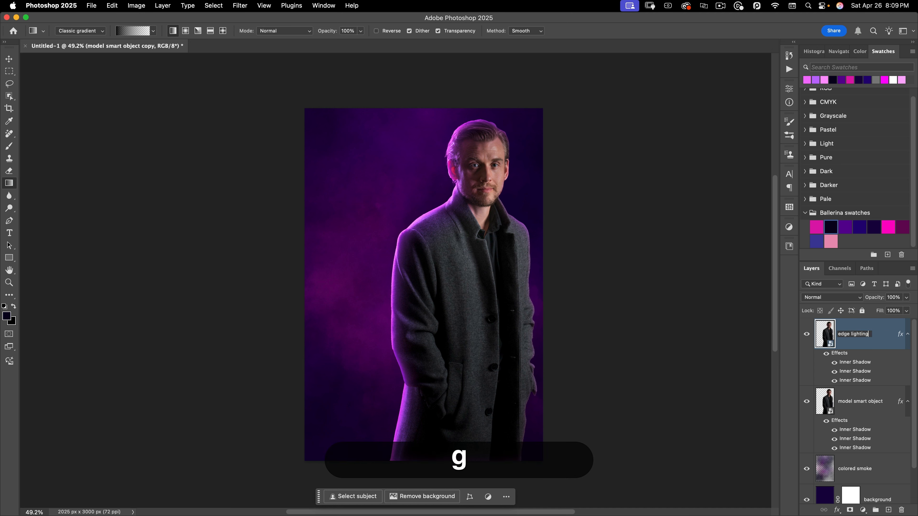
key(Return)
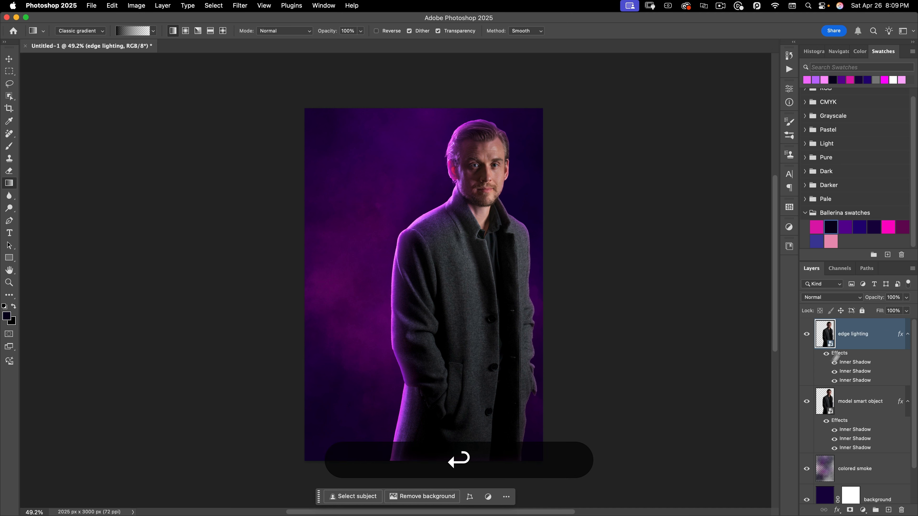
Remove the effects from the model smart object layer and set the edge lighting layer's fill to 0%, toggling its visibility to check.
drag(837, 421, 902, 510)
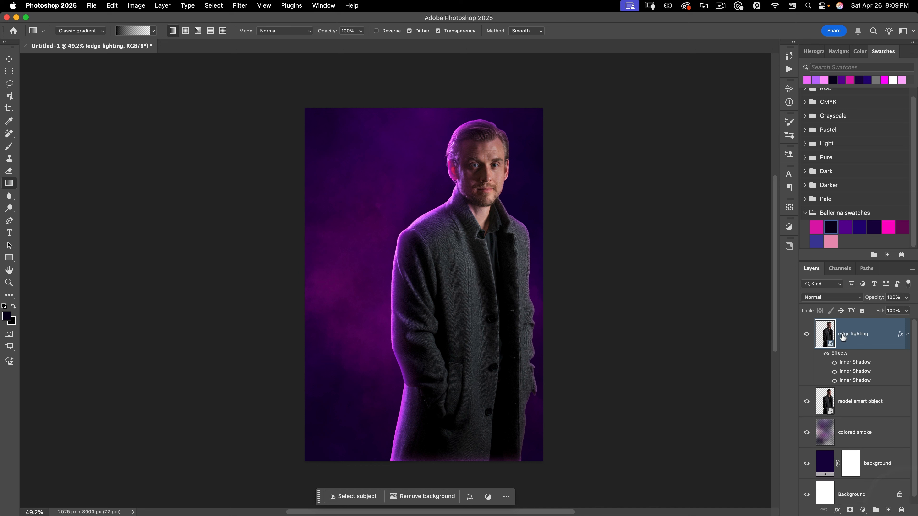
drag(891, 311, 805, 307)
click(807, 337)
click(806, 336)
click(806, 337)
click(806, 337)
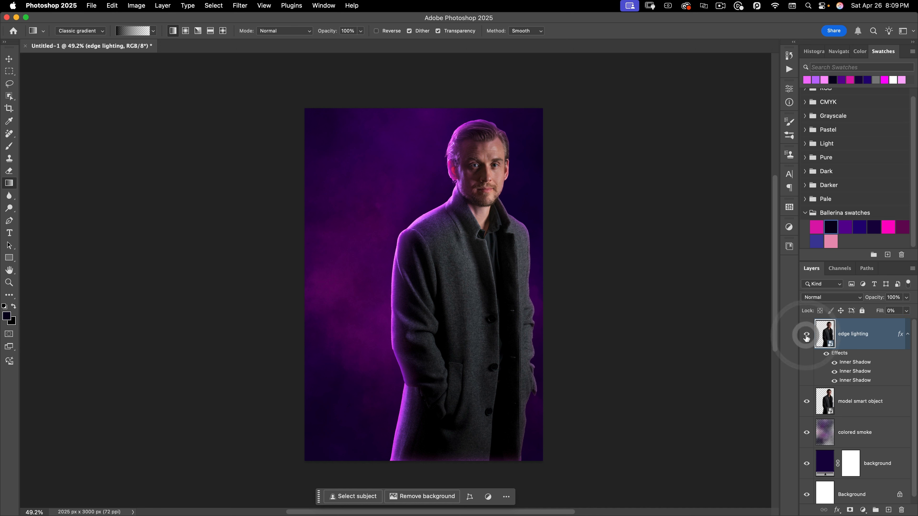
click(806, 336)
click(807, 337)
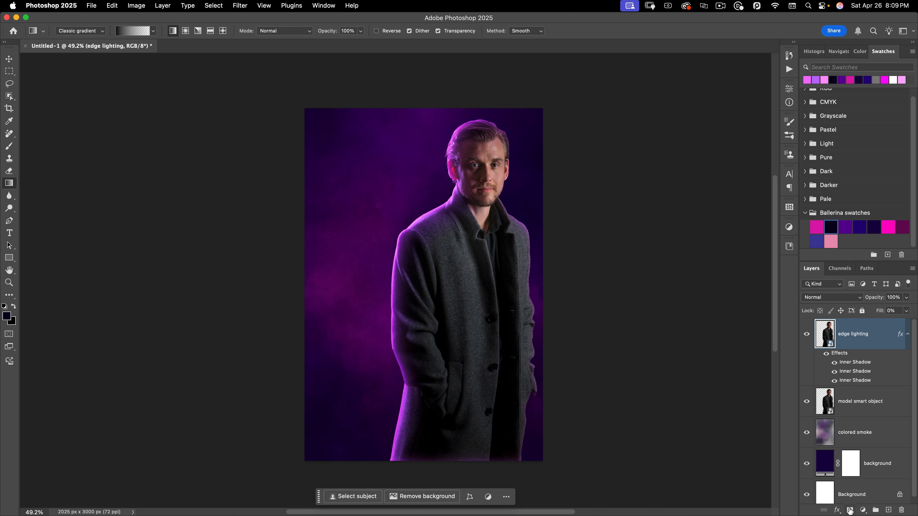
Add a layer mask to the edge lighting layer, enable Layer Mask Hides Effects, and make the mask active.
click(850, 510)
double_click(878, 347)
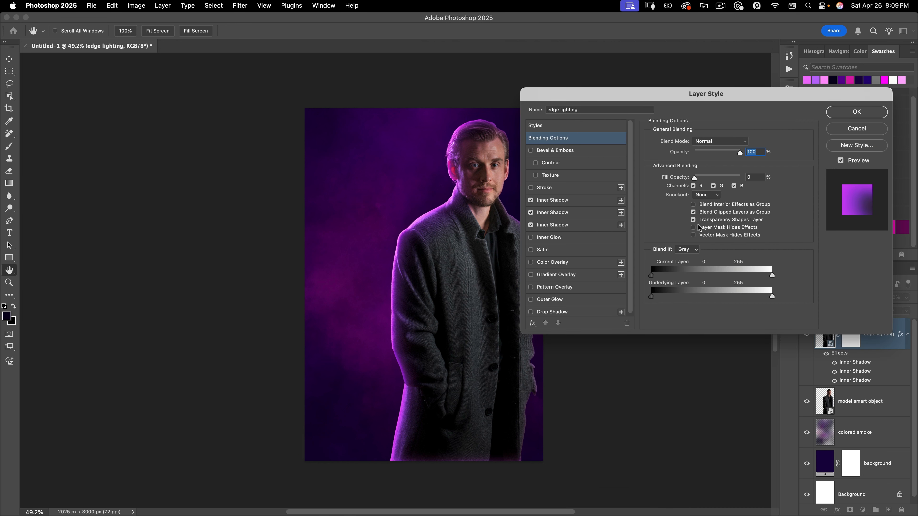
click(745, 228)
click(856, 113)
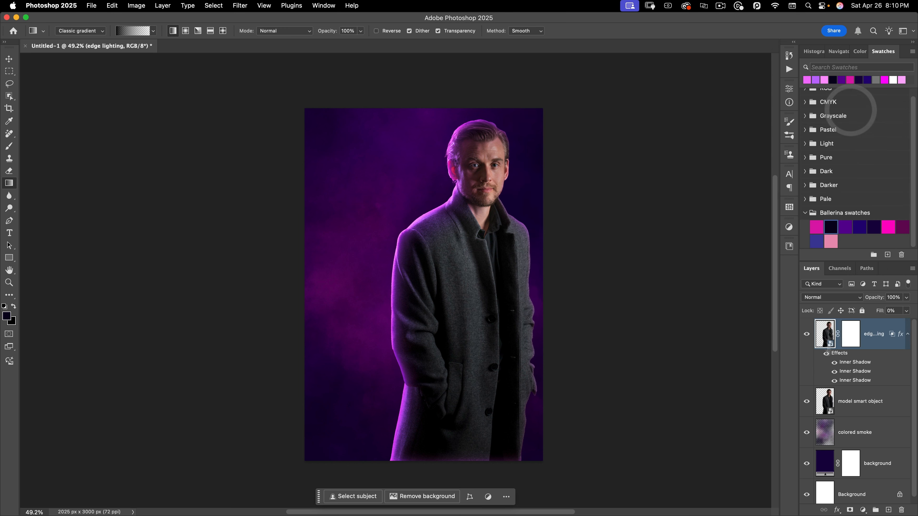
click(851, 332)
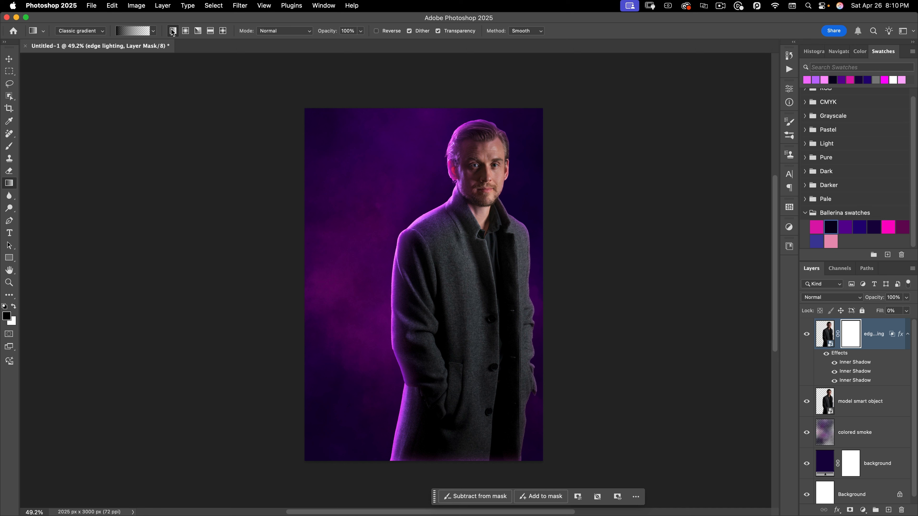
Fade the edge lighting around the coat's lower part with overlapping black foreground-to-transparent gradients on the layer mask, using the Basics preset.
click(152, 31)
click(82, 48)
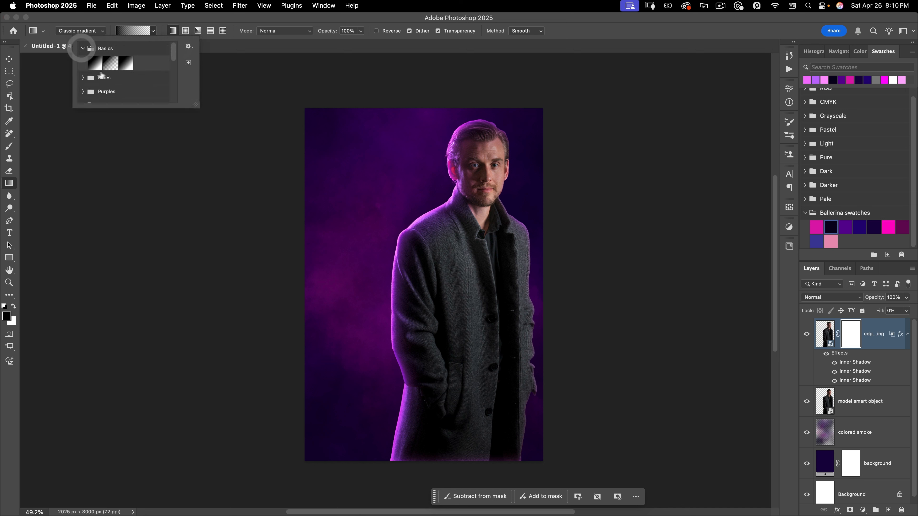
click(111, 67)
click(126, 16)
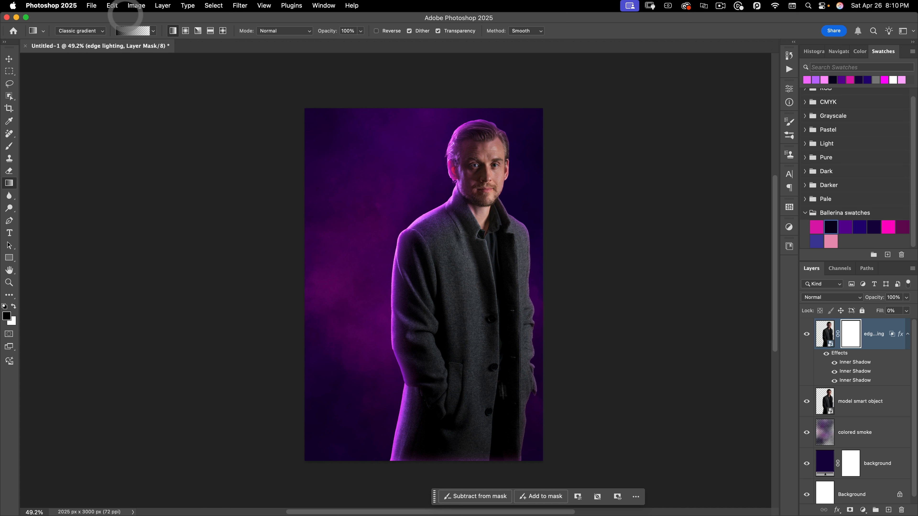
drag(515, 459, 424, 354)
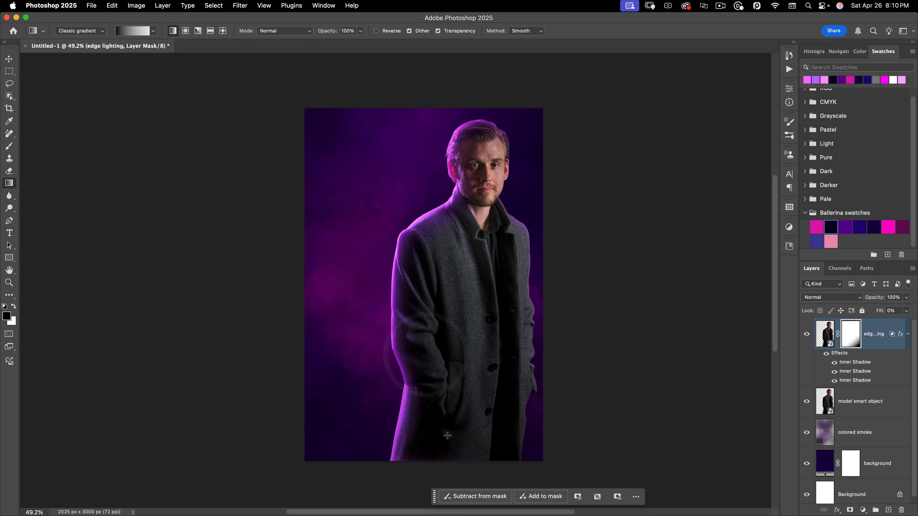
drag(476, 477, 459, 362)
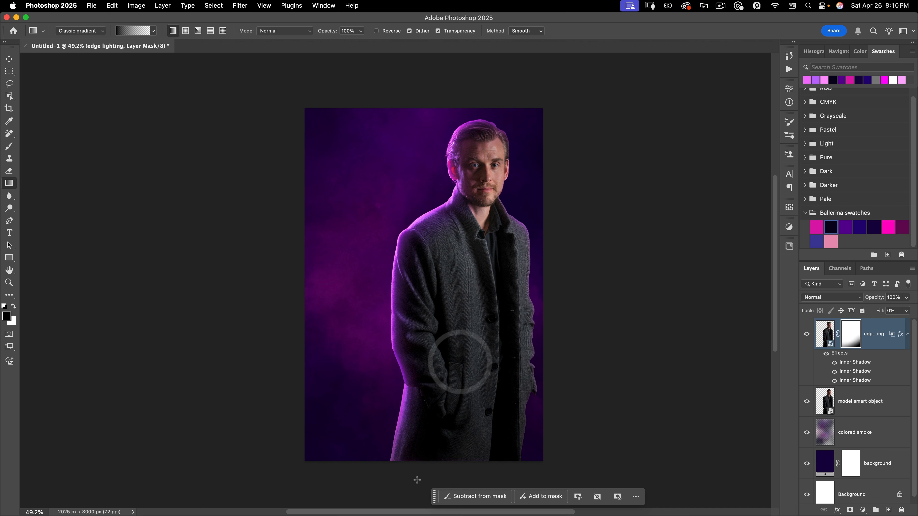
drag(418, 484, 434, 345)
drag(502, 352, 472, 319)
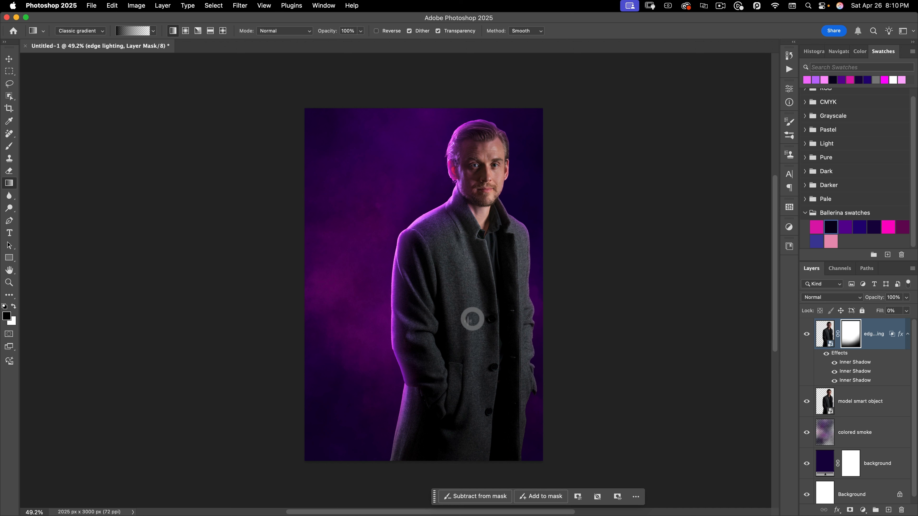
drag(535, 439, 455, 359)
drag(563, 332, 468, 295)
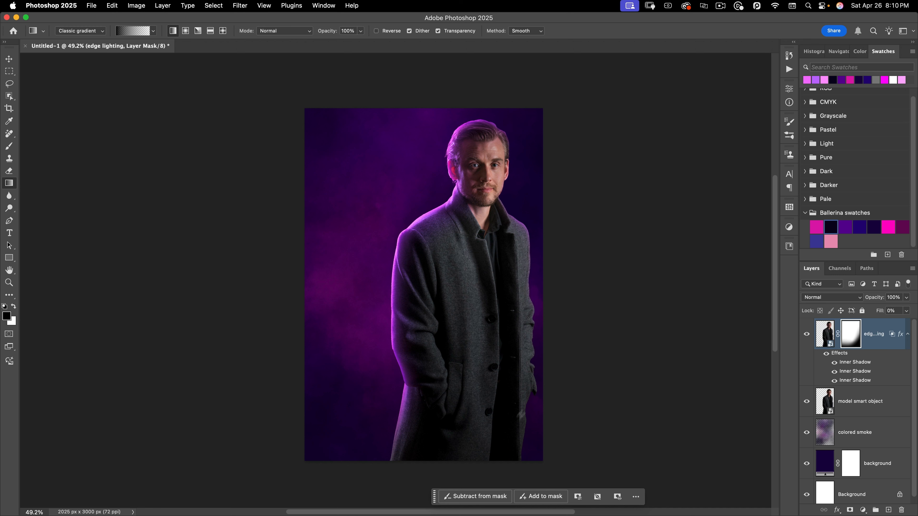
drag(427, 471, 440, 337)
Duplicate the model smart object layer, move the copy above the edge lighting layer, and rename it "sharpness".
click(857, 401)
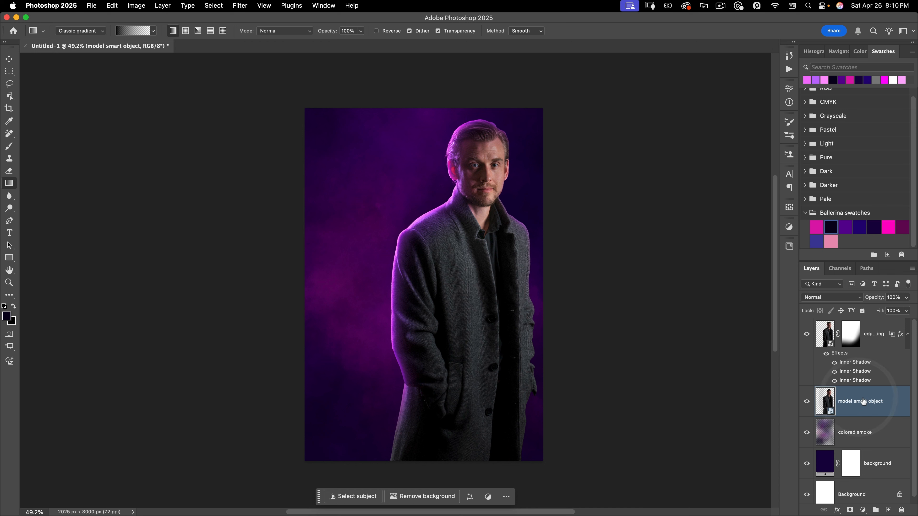
key(ctrl+j)
drag(857, 404, 857, 323)
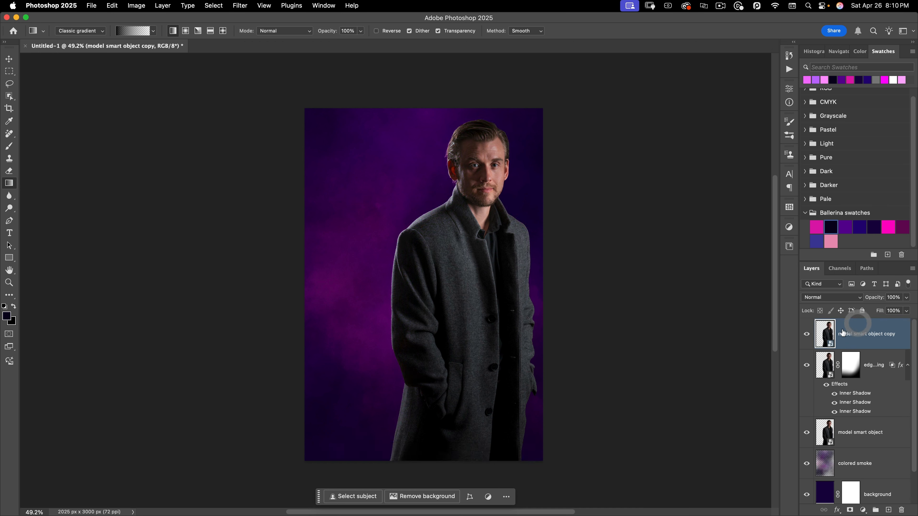
double_click(868, 333)
text(sharpness)
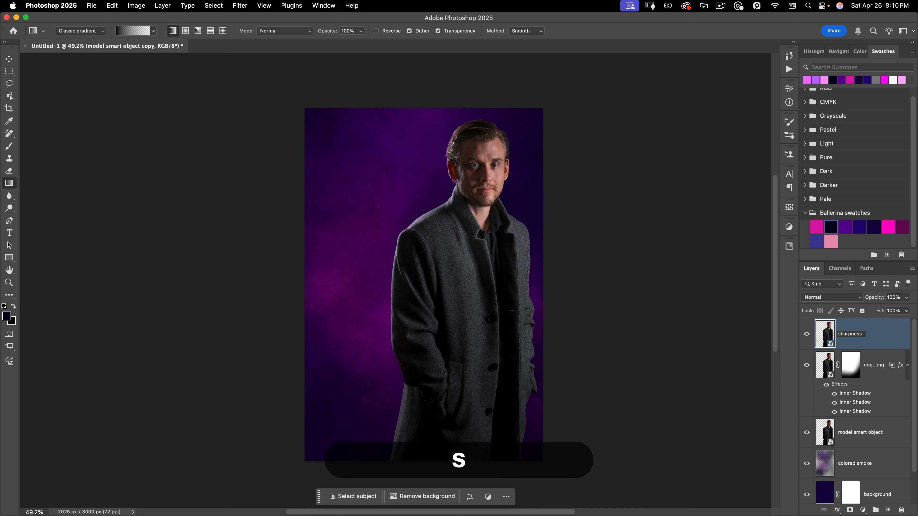
key(Return)
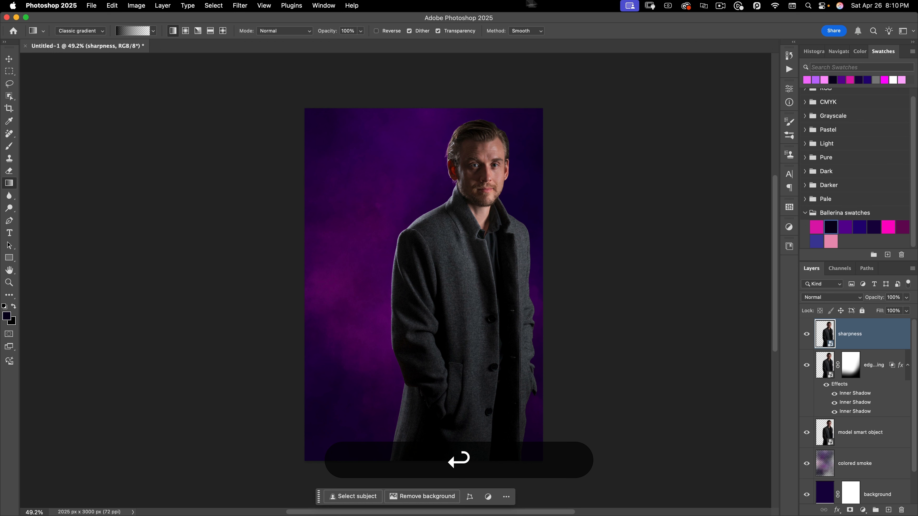
Apply a High Pass filter with a 2.0 pixel radius to the sharpness layer.
click(240, 5)
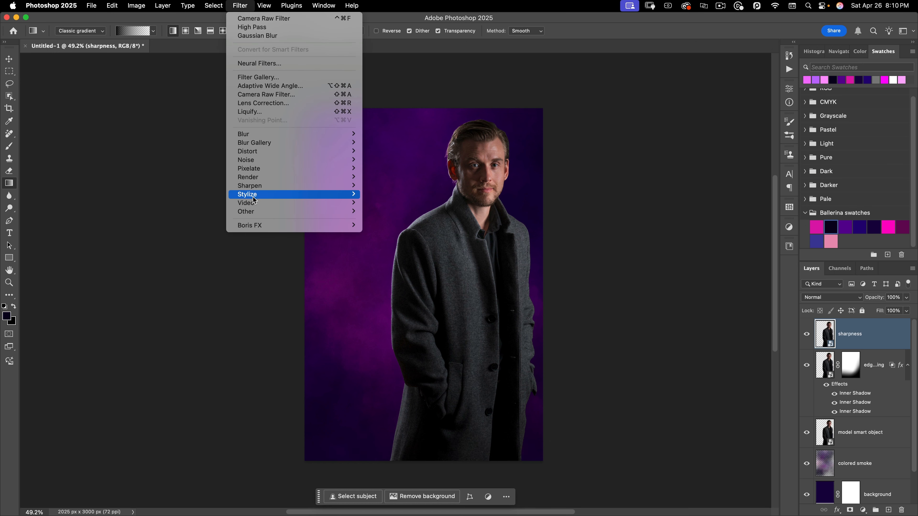
mouse_move(311, 213)
click(386, 221)
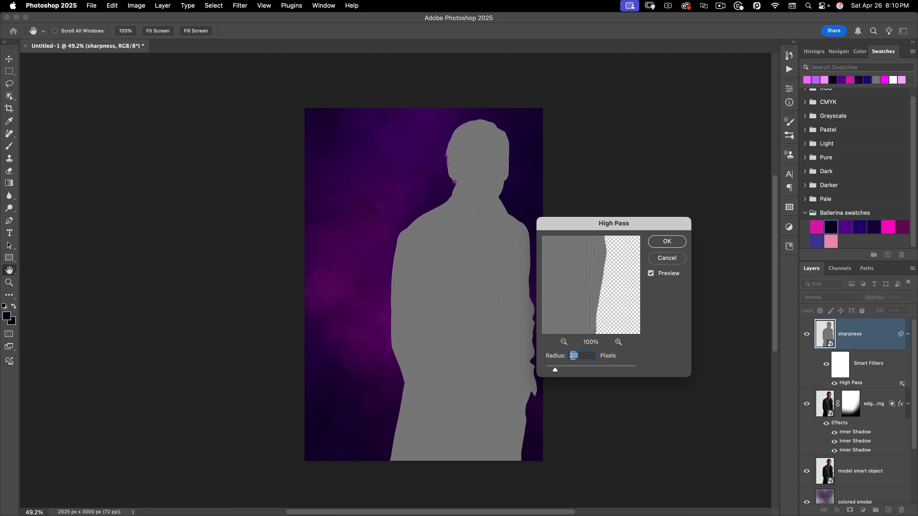
click(667, 241)
Set the sharpness layer's blend mode to Linear Light and compare the face with the layer hidden and shown.
click(829, 297)
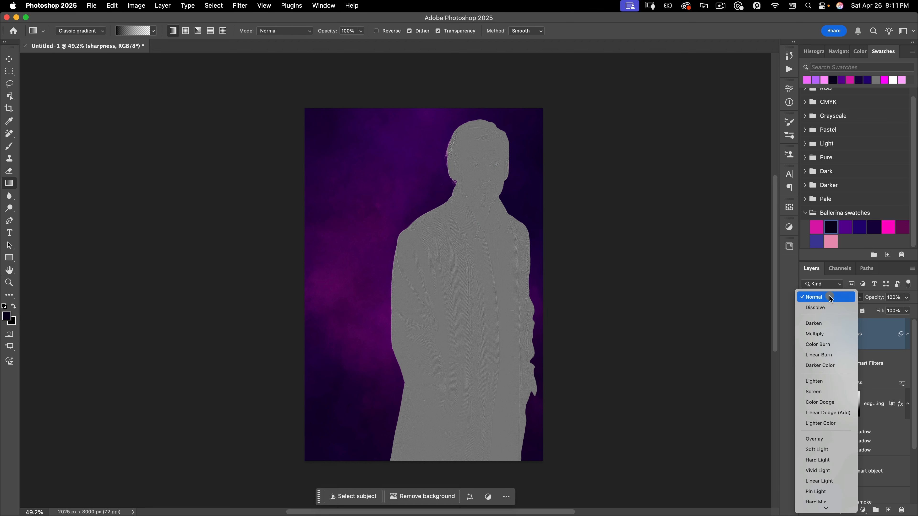
click(819, 481)
drag(478, 174, 527, 138)
drag(526, 185, 564, 242)
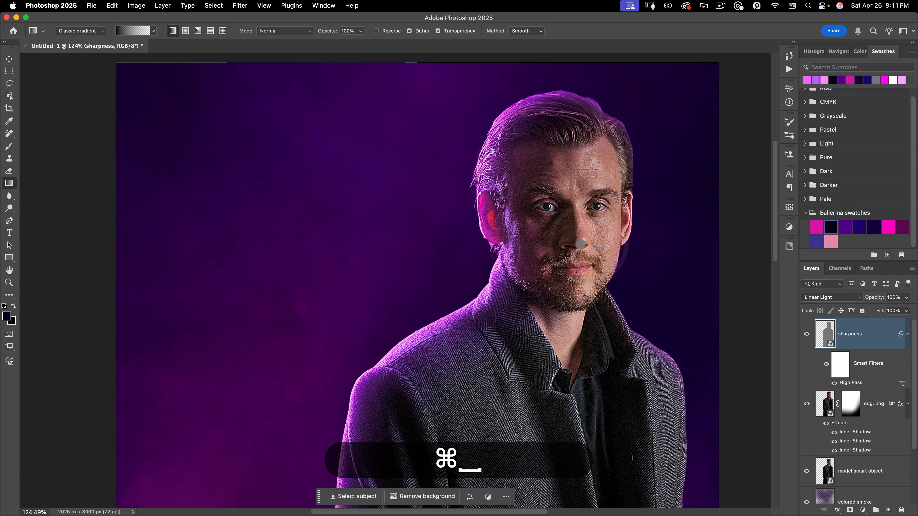
click(807, 334)
click(807, 337)
click(808, 336)
click(808, 337)
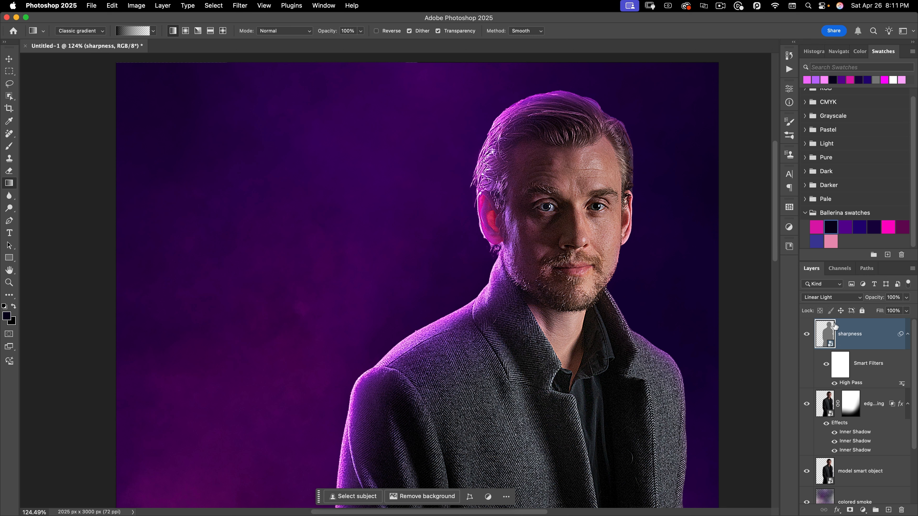
Lower the sharpness layer's fill to 30% and toggle its visibility to check the sharpening.
click(906, 313)
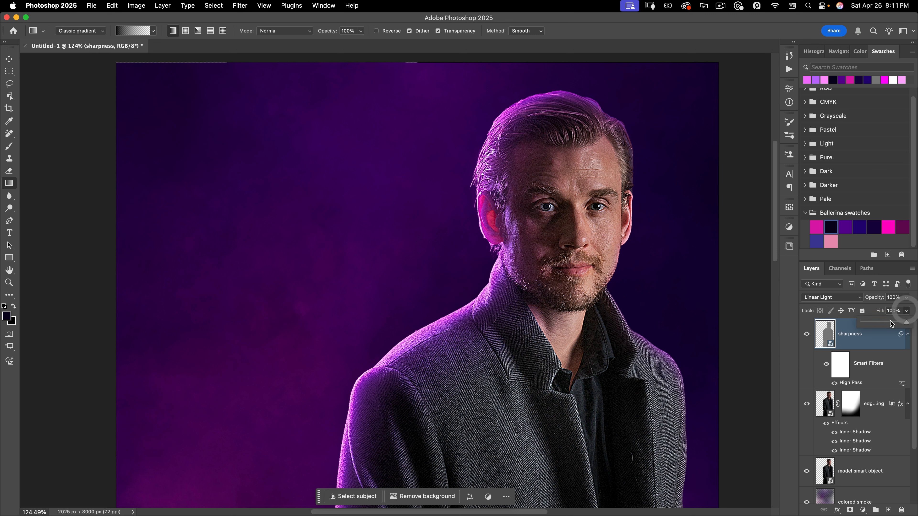
drag(908, 321, 875, 322)
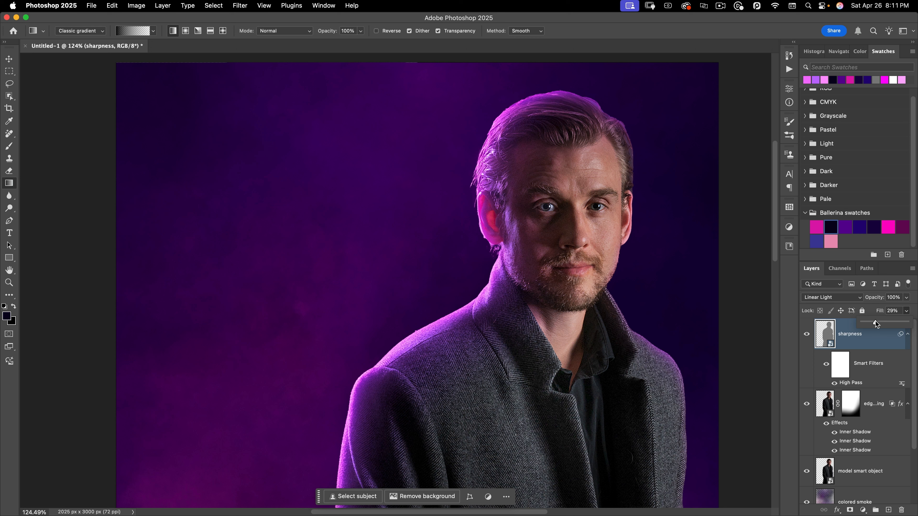
click(808, 337)
click(808, 337)
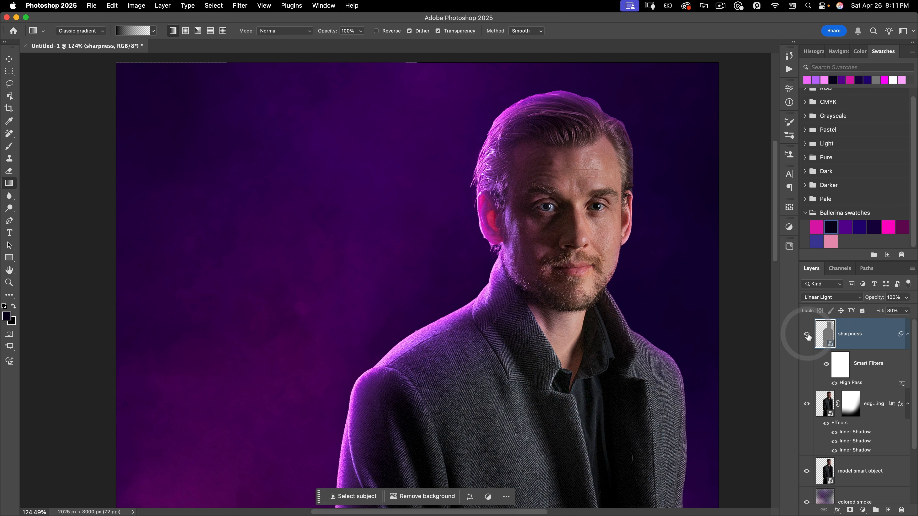
click(808, 337)
key(super+0)
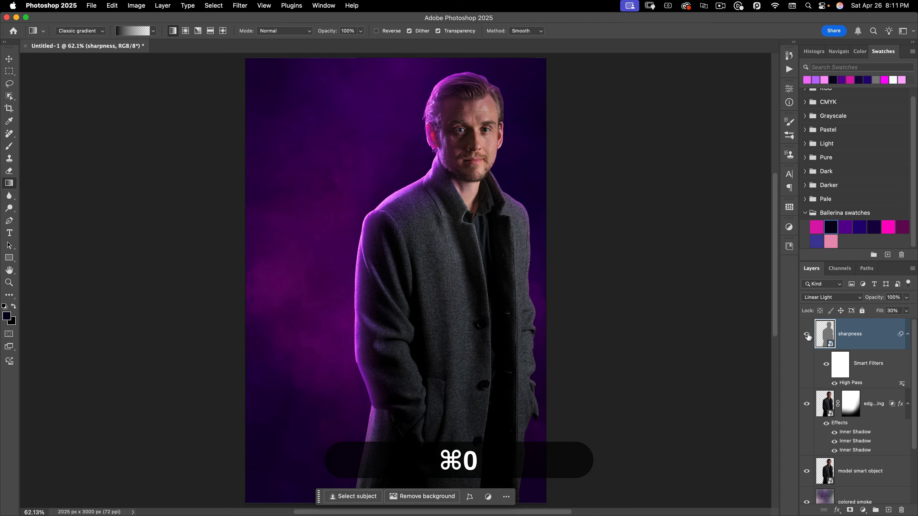
drag(401, 251, 458, 272)
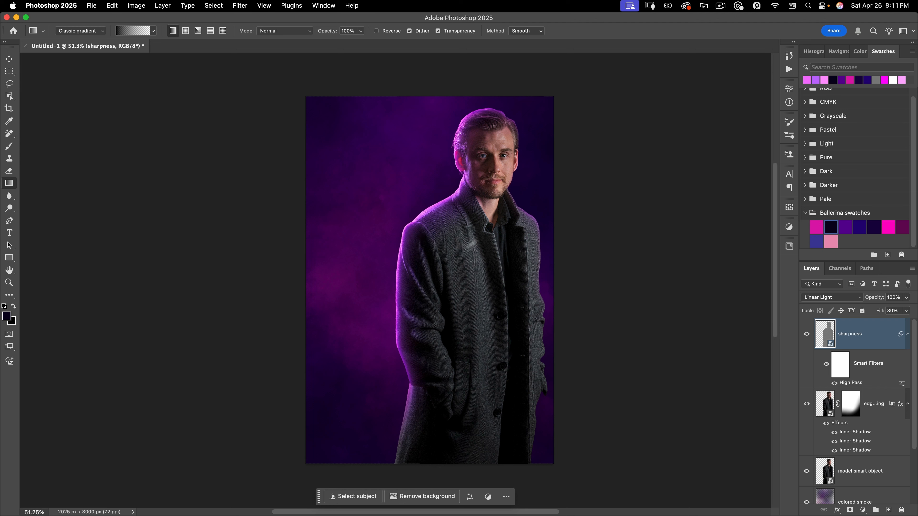
Select the model smart object layer and set the foreground to the blue and the background to the light pink Ballerina swatch.
click(831, 472)
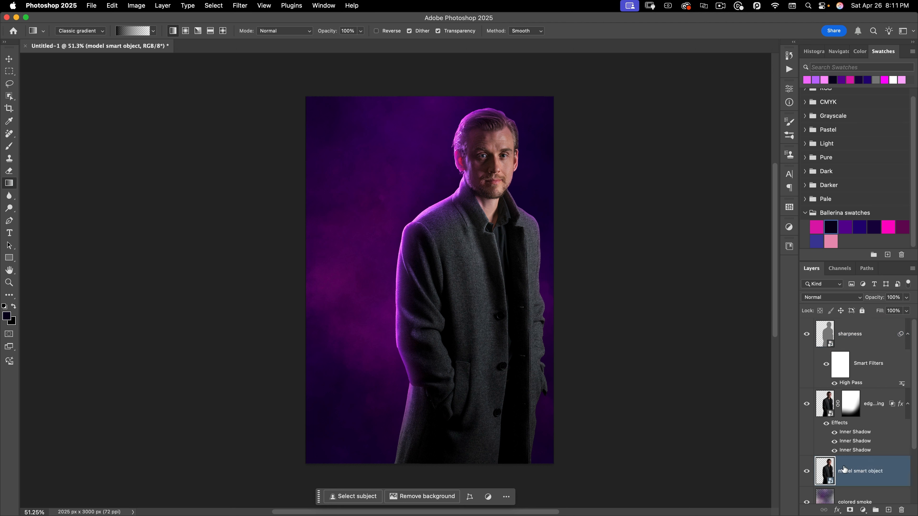
click(819, 240)
key(x)
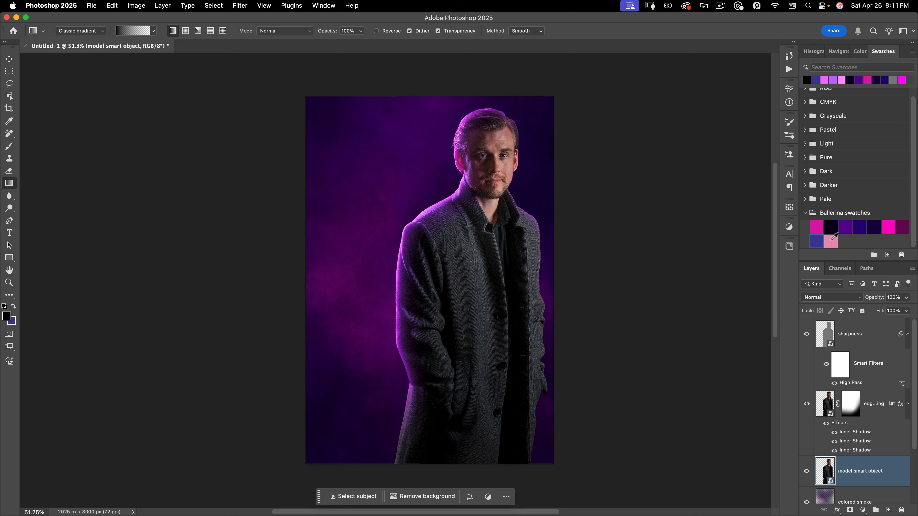
click(833, 239)
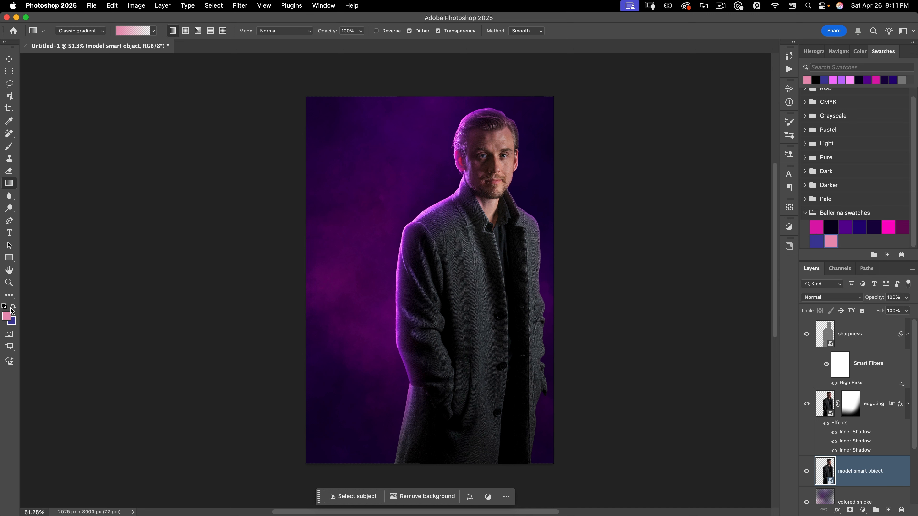
key(x)
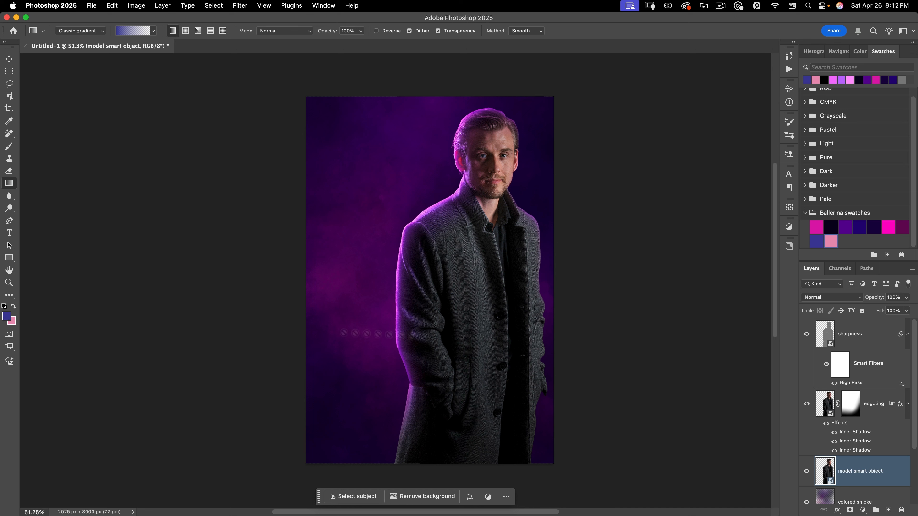
Add a blue-to-pink Gradient Map adjustment layer above the model smart object and clip it to that layer.
click(864, 510)
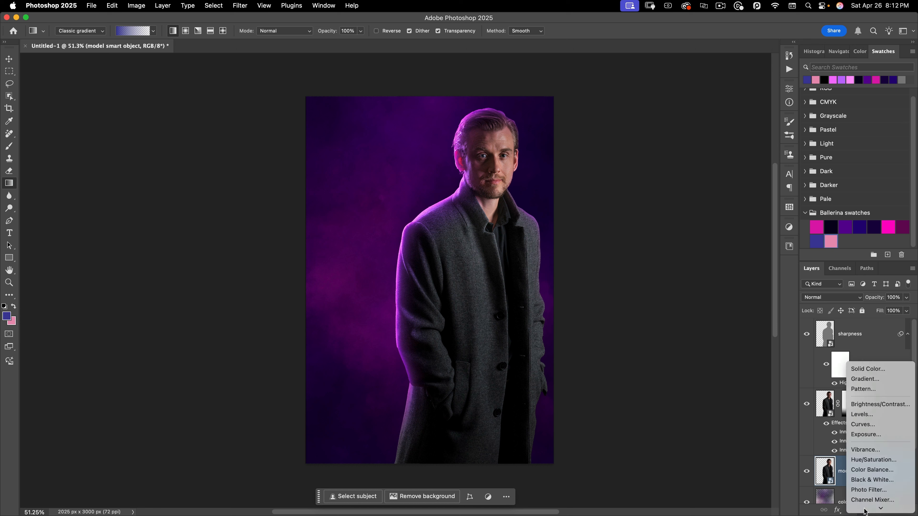
click(869, 499)
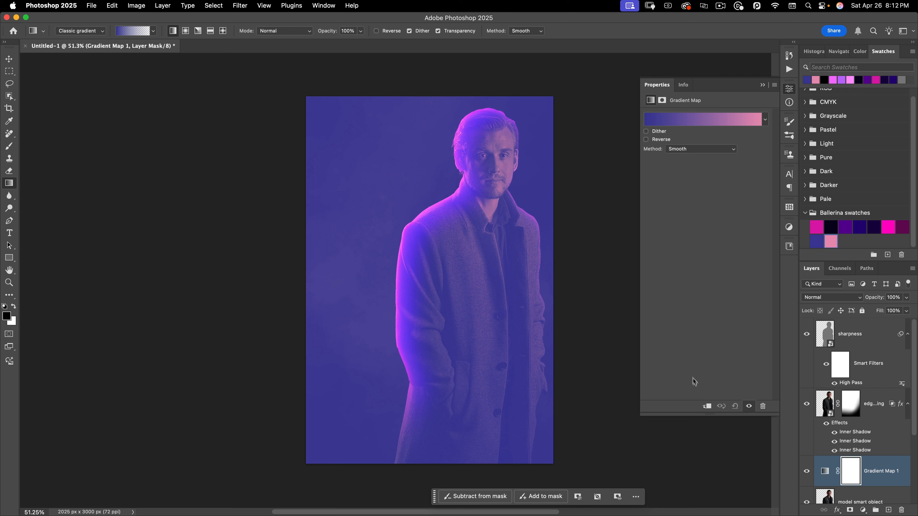
click(706, 406)
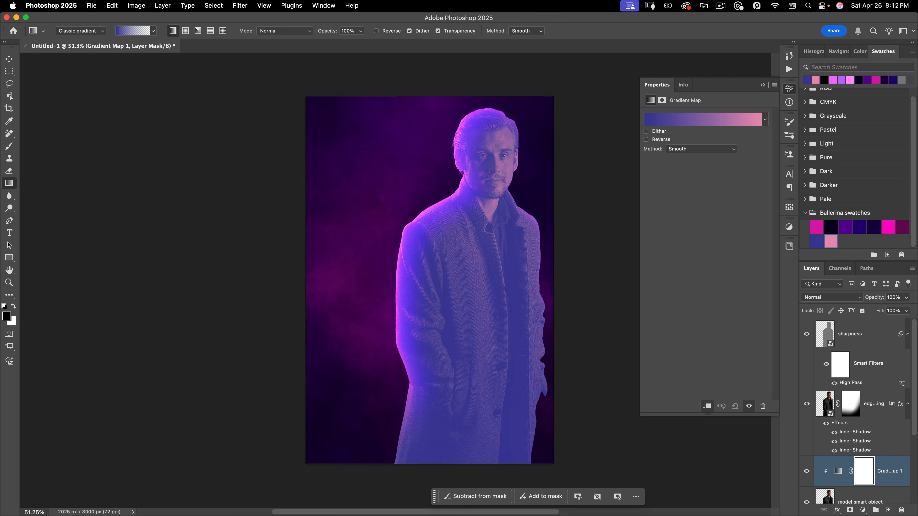
Set the gradient map's blend mode to Soft Light, toggle its visibility to compare, and close its properties.
click(832, 297)
click(822, 451)
click(806, 471)
click(806, 471)
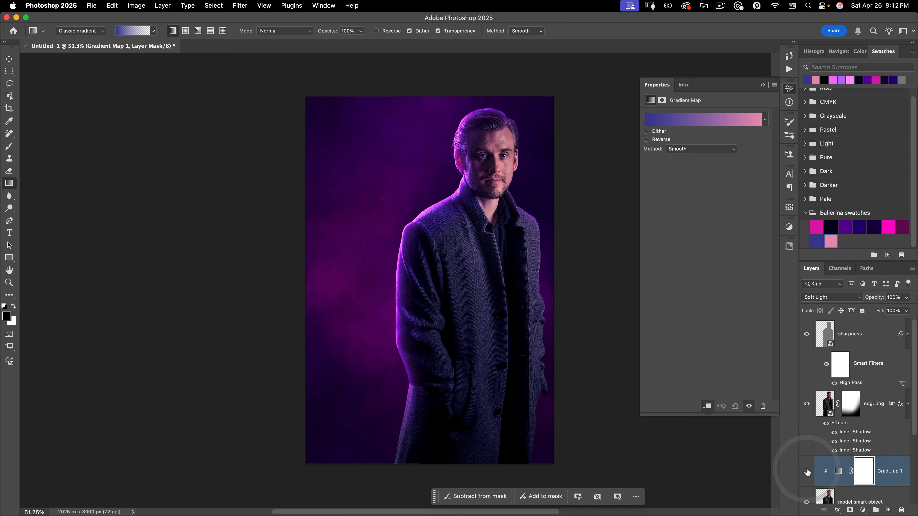
click(789, 89)
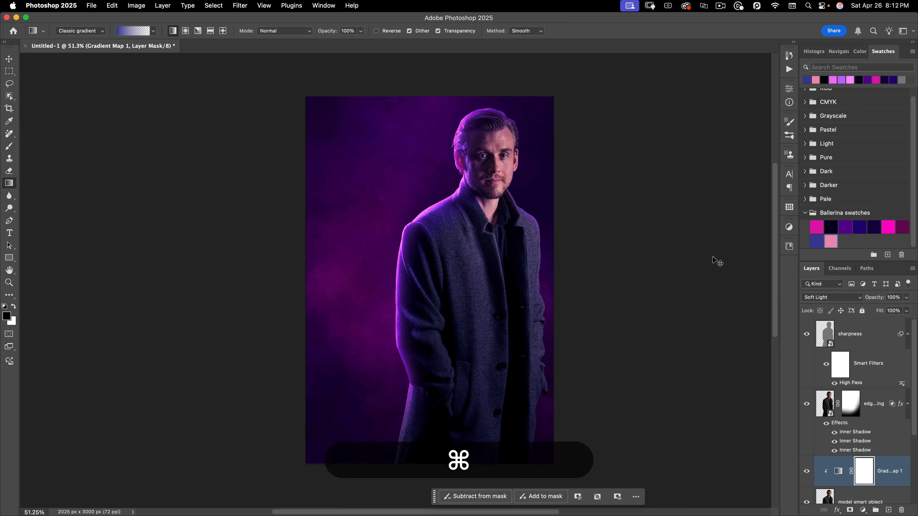
Show the canvas guides and group the layers from model smart object up to sharpness under the name "model".
key(super+semicolon)
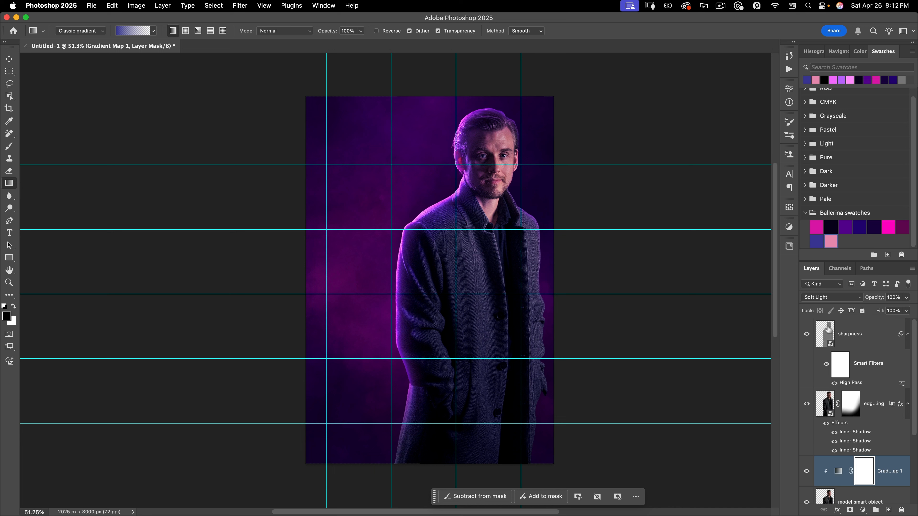
scroll(852, 387, down, 3)
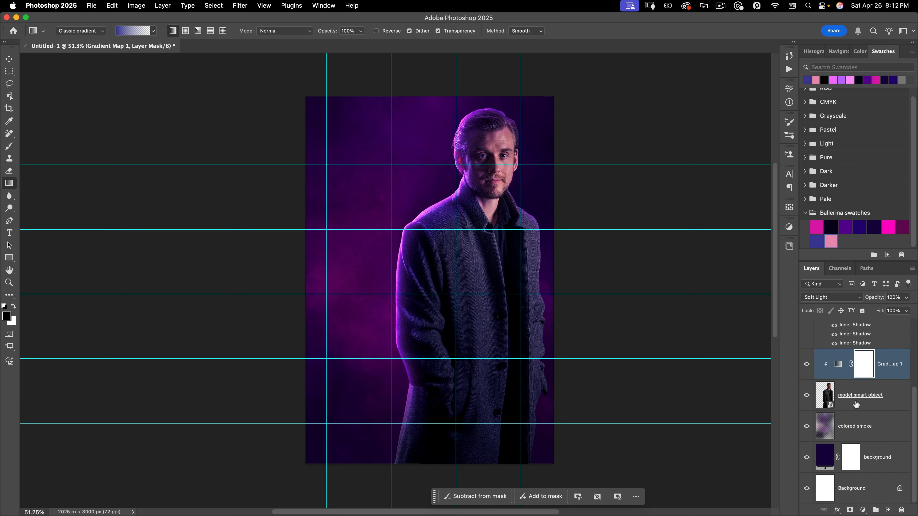
click(868, 401)
scroll(873, 382, up, 3)
shift+click(872, 345)
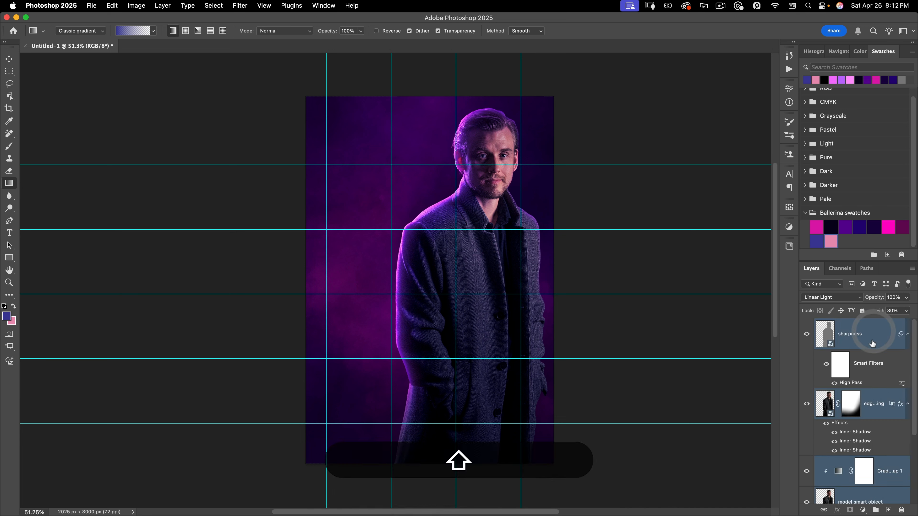
key(super+g)
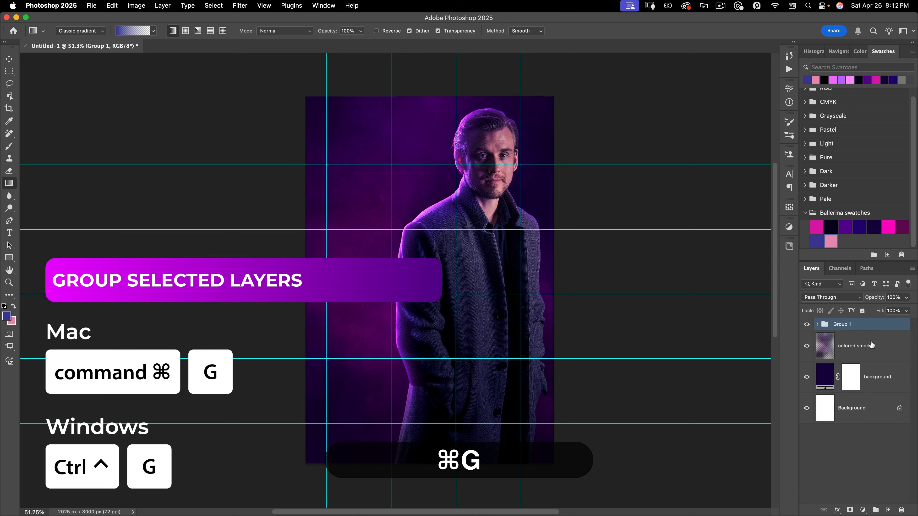
double_click(843, 325)
text(mod)
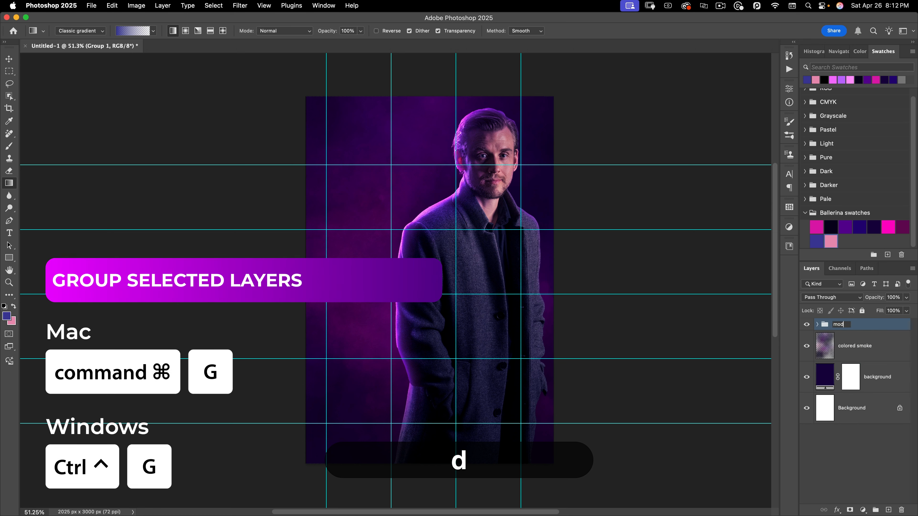
text(el)
key(Return)
Group the colored smoke and background fill layers and name the group "background".
click(865, 342)
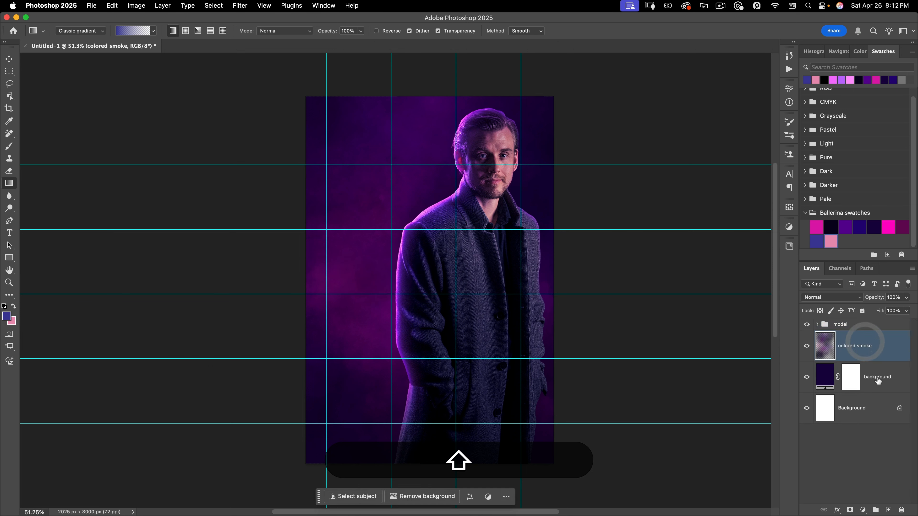
shift+click(878, 380)
key(super+g)
double_click(842, 336)
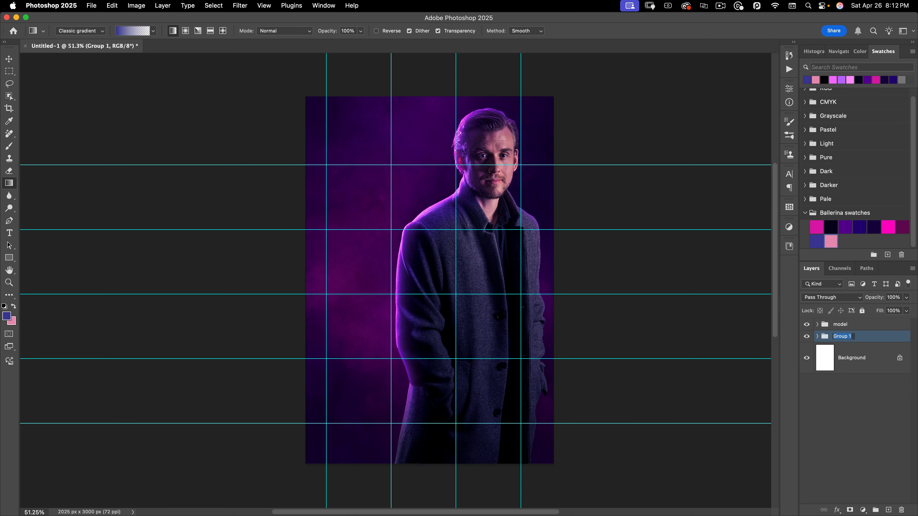
text(backgrou)
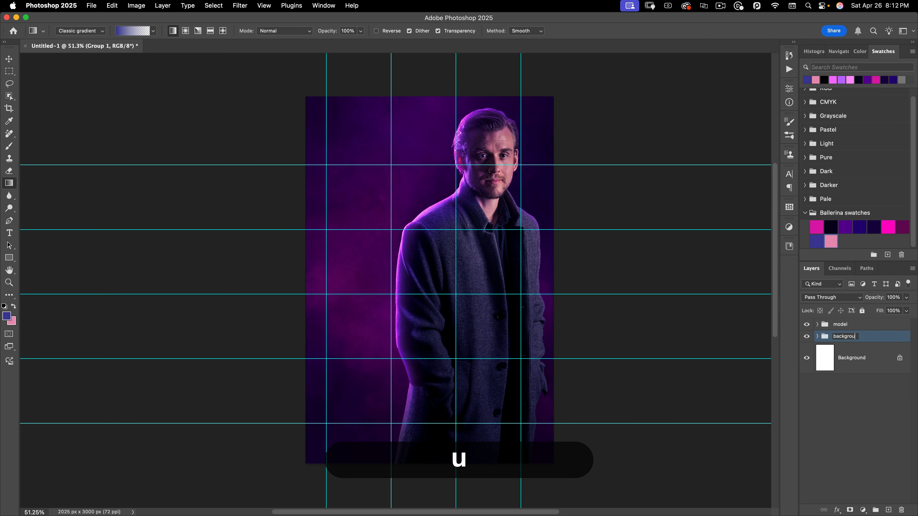
text(nd)
key(Return)
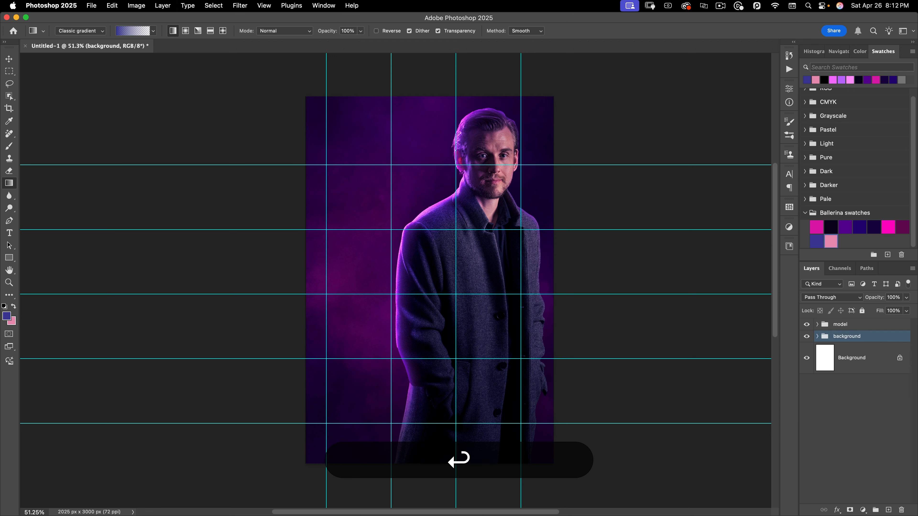
Create a new empty layer group above the model group and name it "titling".
click(837, 421)
click(876, 510)
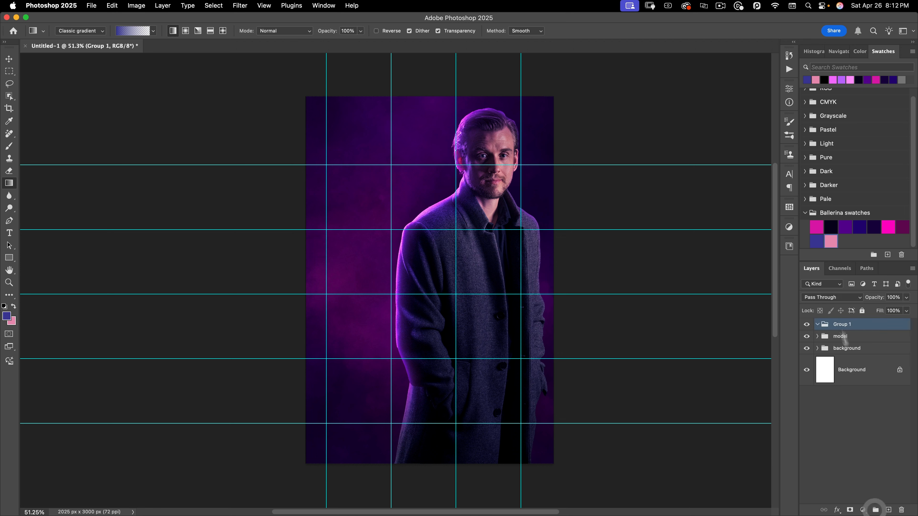
double_click(838, 324)
text(t)
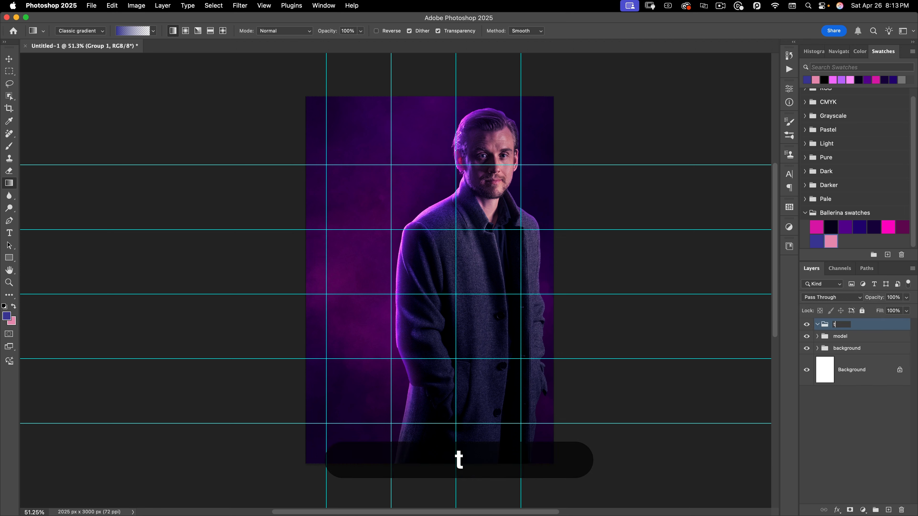
text(itling)
key(Return)
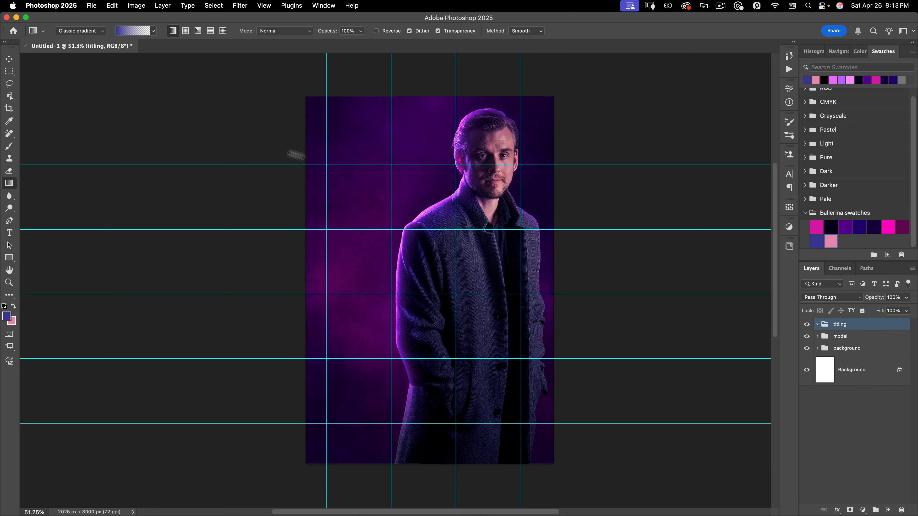
Set up the Type tool with white as the text color and Acumin VF ExtraCondensed Bold at 72 pt.
click(10, 234)
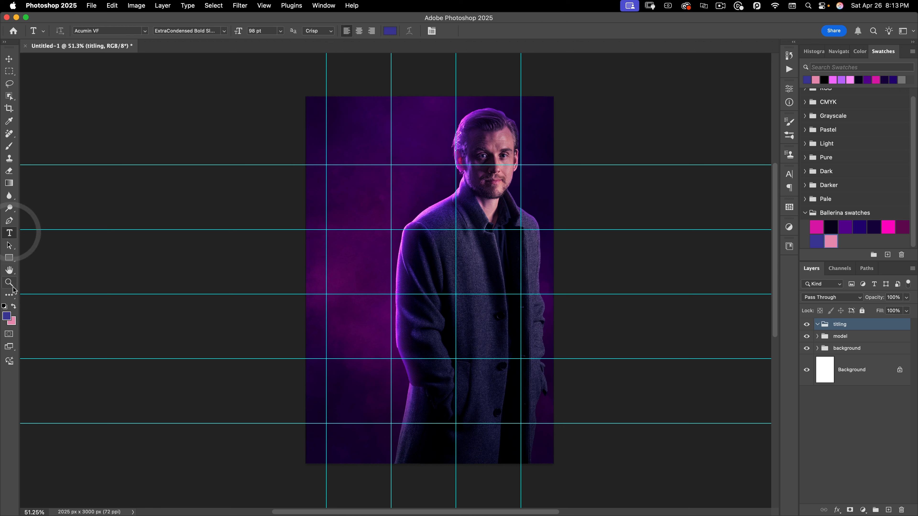
key(d)
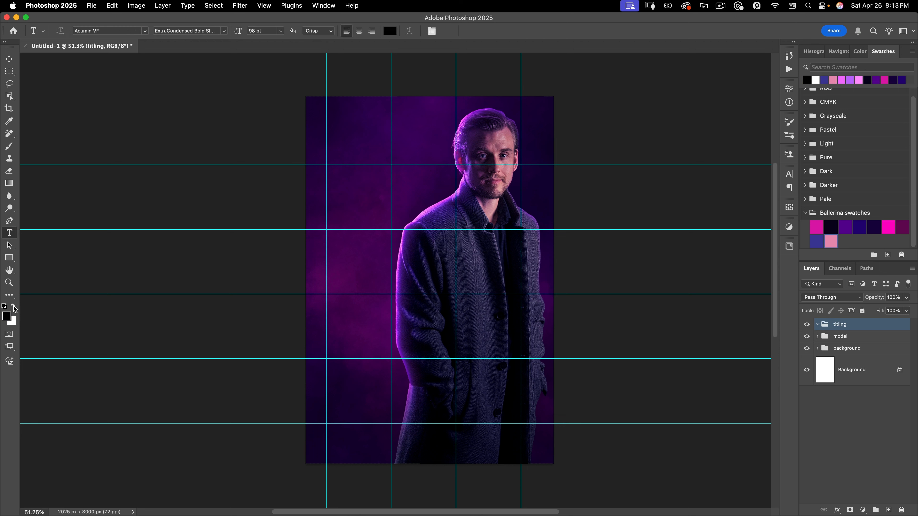
key(x)
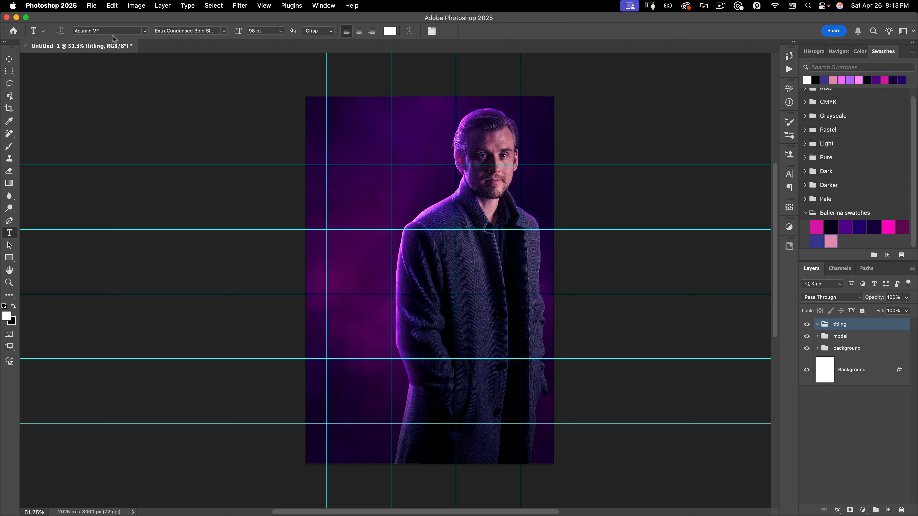
click(144, 31)
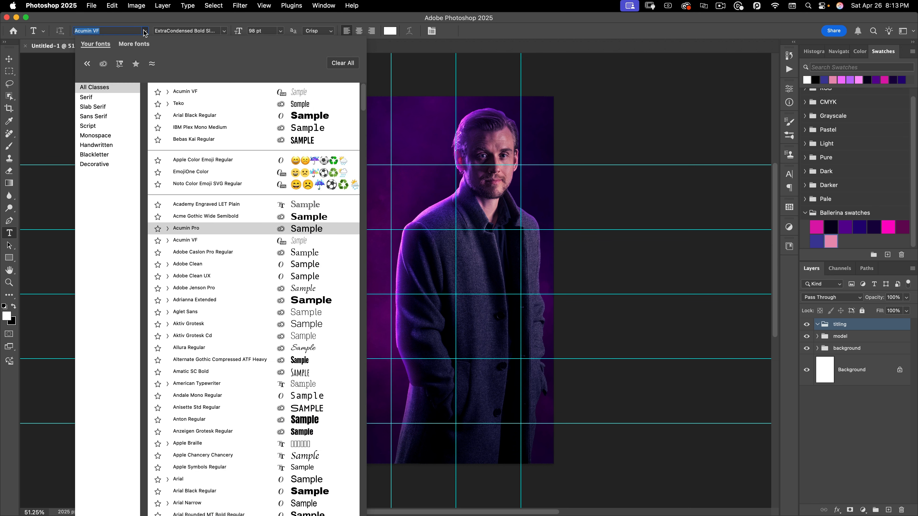
click(195, 241)
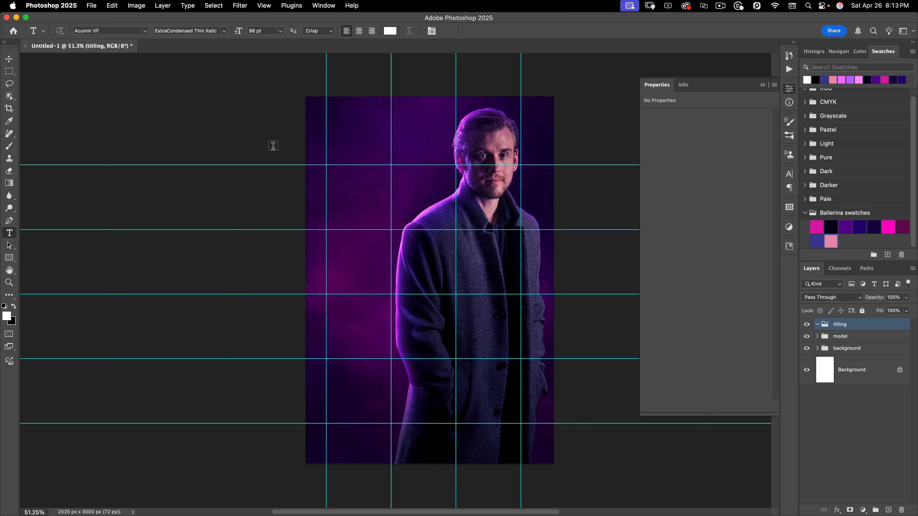
click(225, 33)
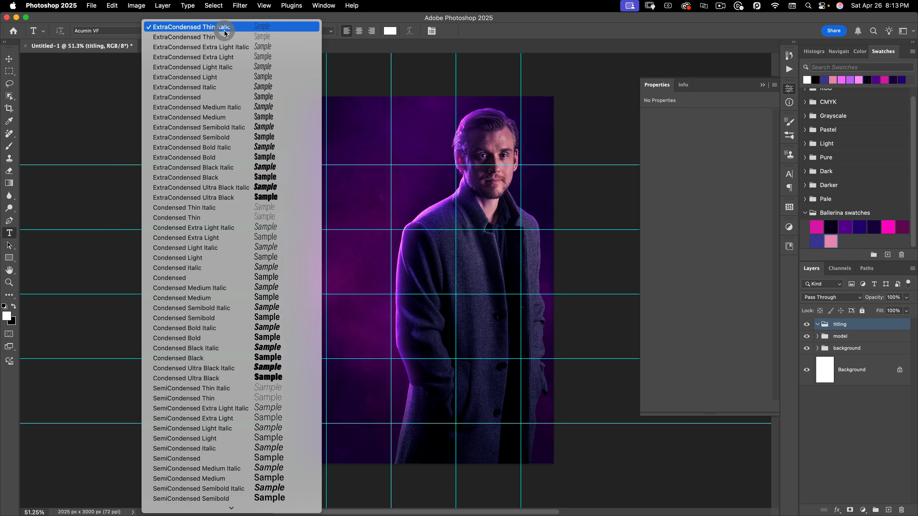
click(212, 159)
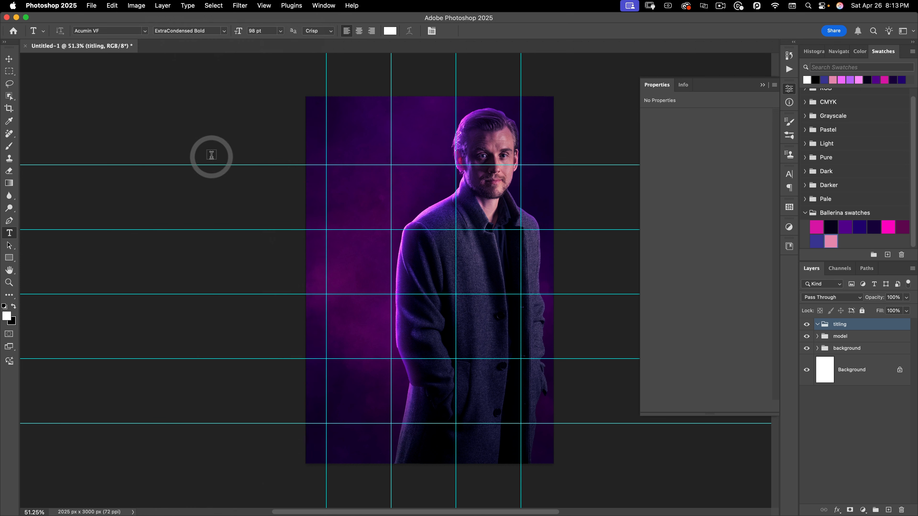
click(262, 31)
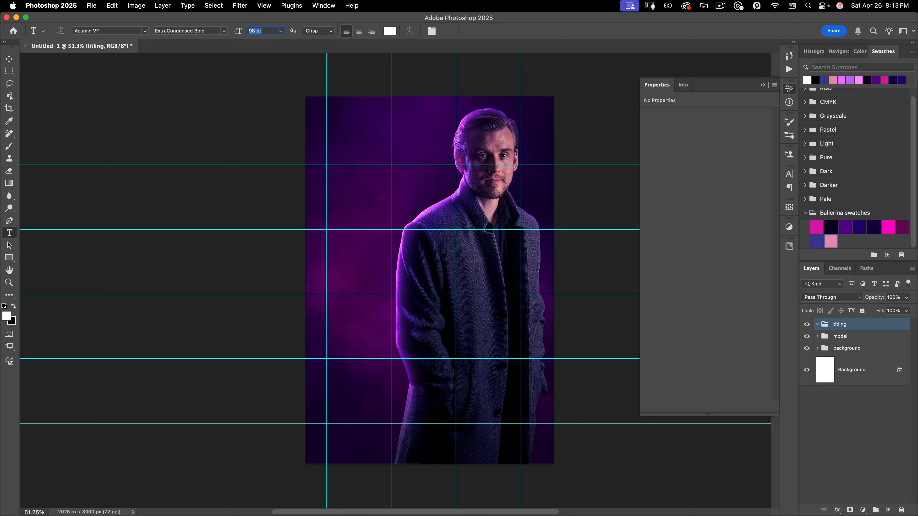
text(72)
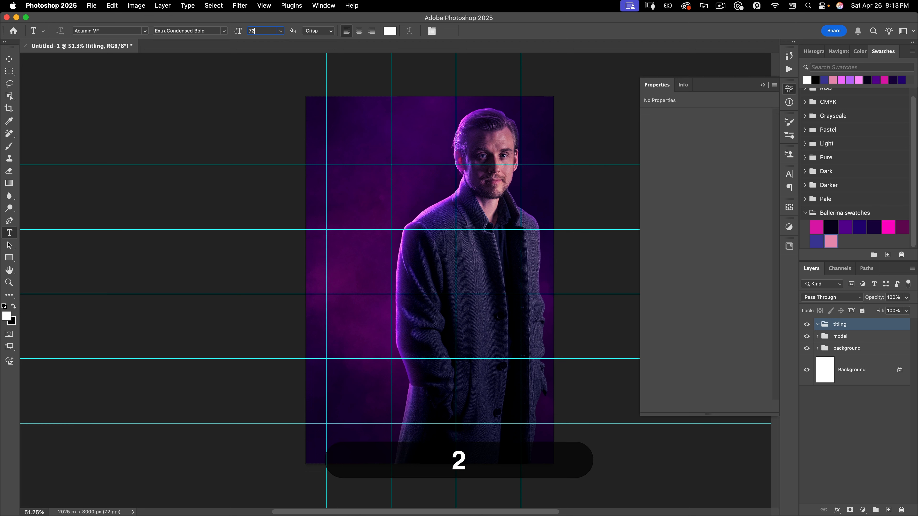
key(Return)
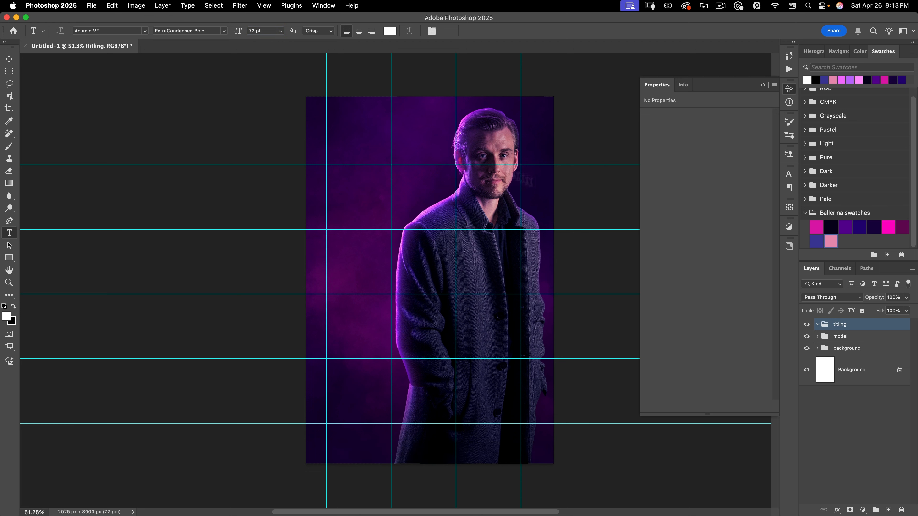
Add the text "FROM THE WORLD OF" at the first vertical guide in the poster's upper part.
click(326, 149)
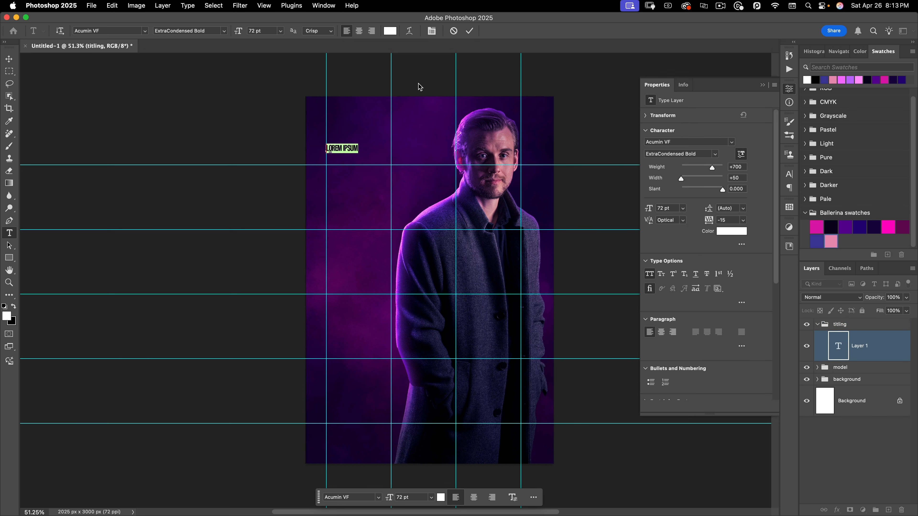
key(shift)
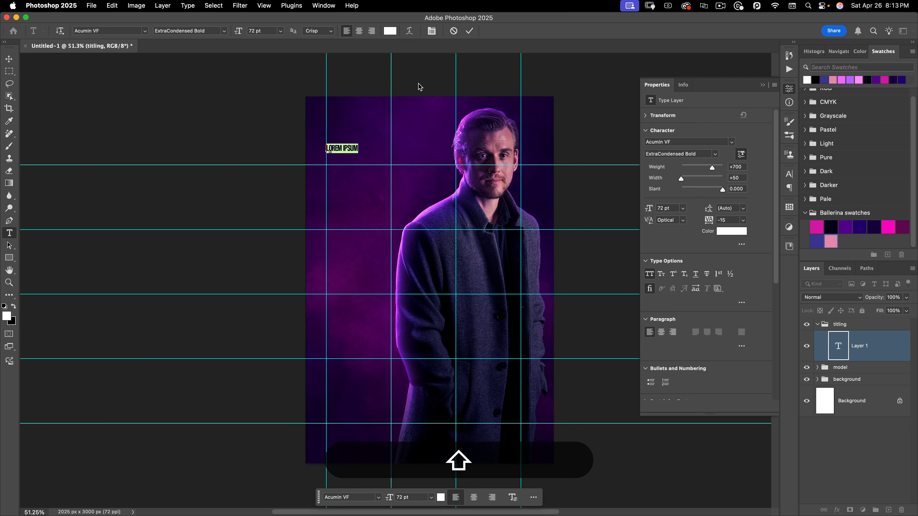
text(FROM THE WORLD OF)
Set the whole text line's tracking to -10 and its slant to -5.25, then commit the text.
key(shift+super+a)
click(698, 217)
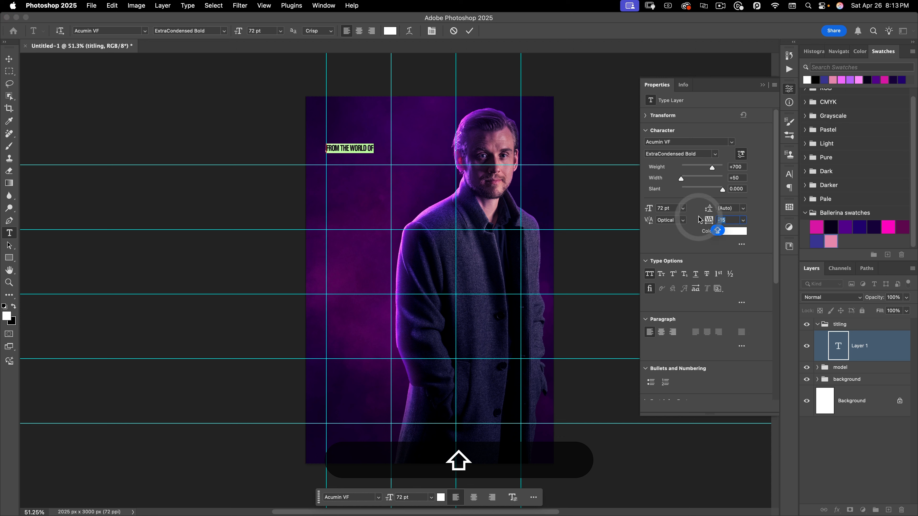
text(-10)
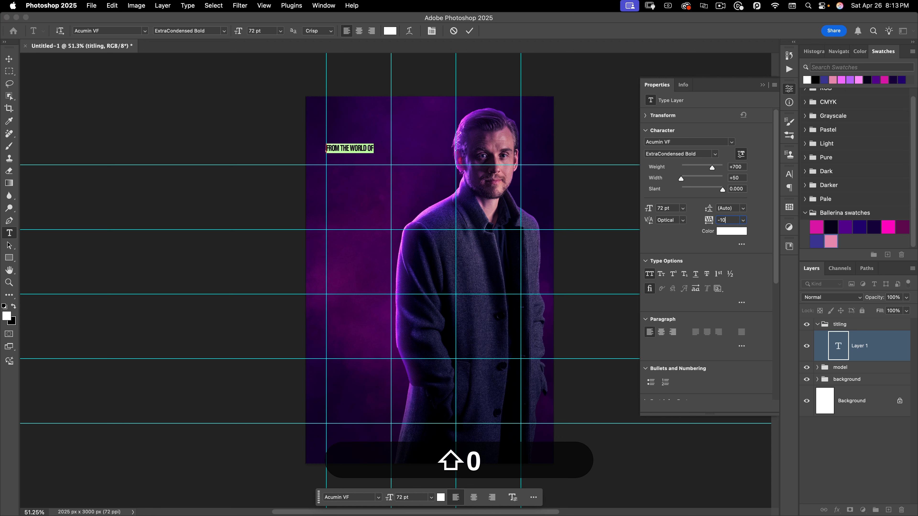
key(Return)
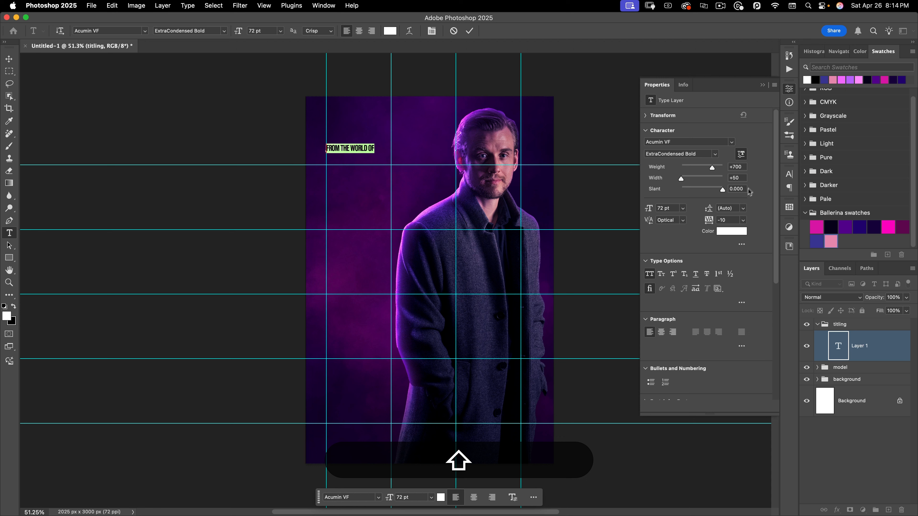
click(738, 188)
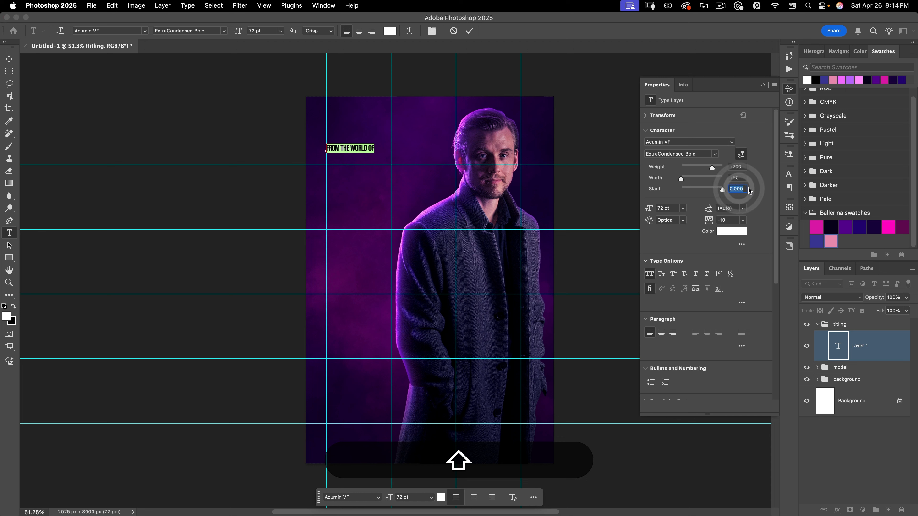
text(-5.25)
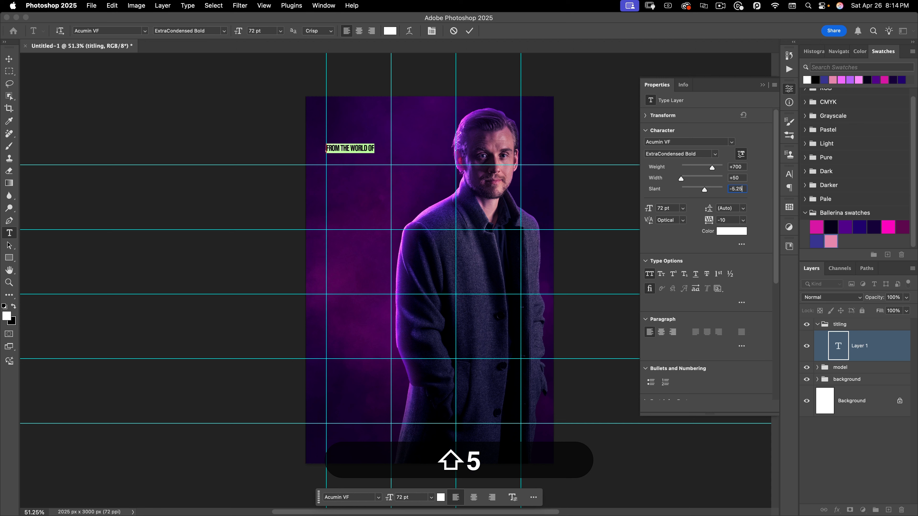
key(Return)
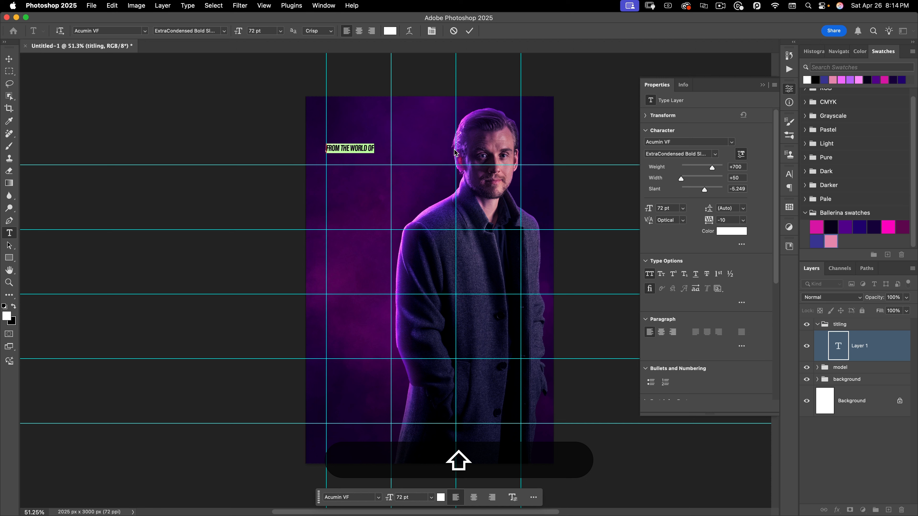
click(470, 31)
Duplicate the "FROM THE WORLD OF" text directly below the original line.
key(shift+v)
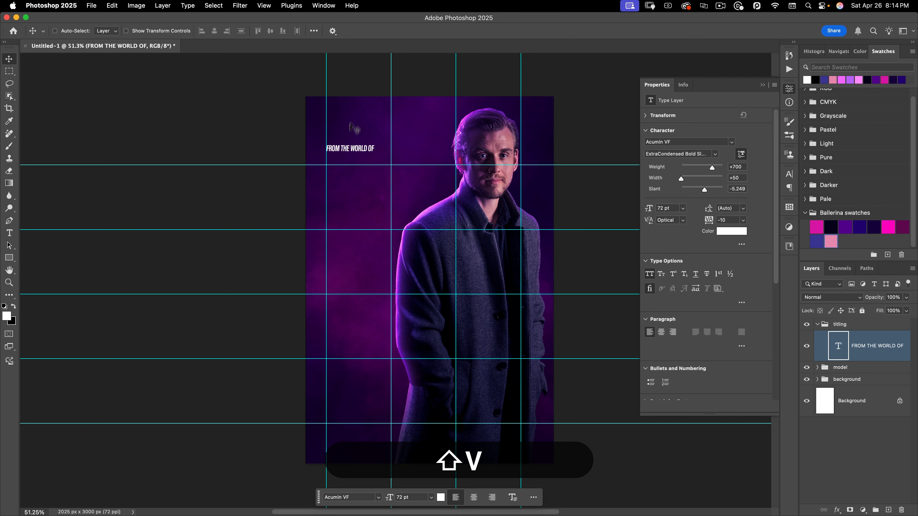
scroll(386, 133, up, 2)
drag(386, 133, 421, 114)
drag(441, 153, 423, 230)
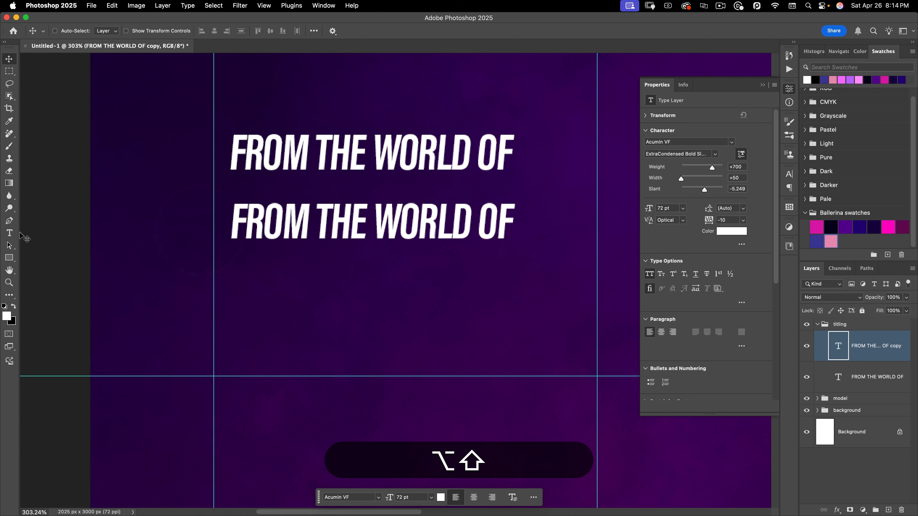
Replace the wording of the duplicated text line with "JOHN WICK".
click(9, 233)
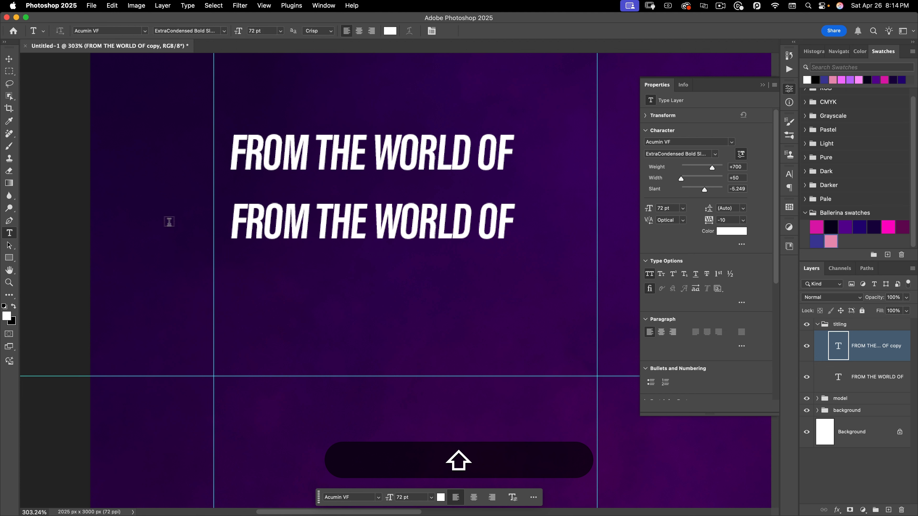
drag(231, 222, 544, 216)
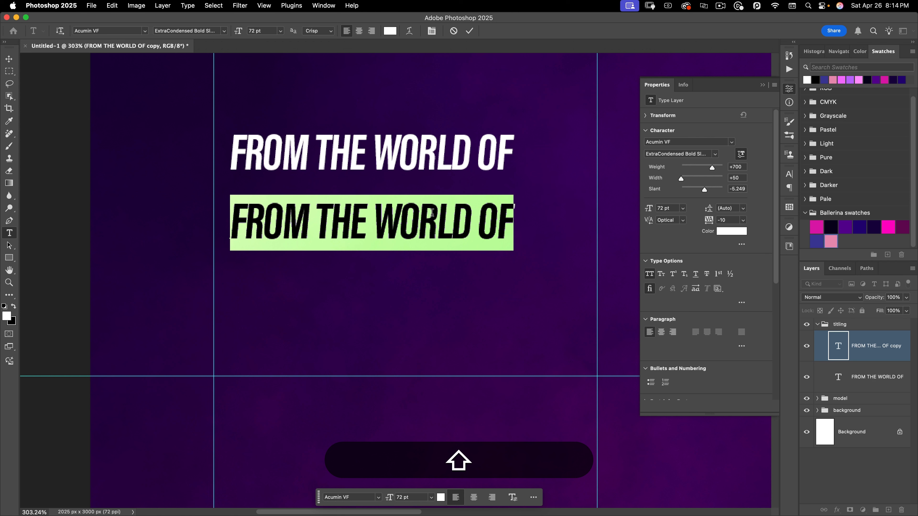
text(JOHN WICH)
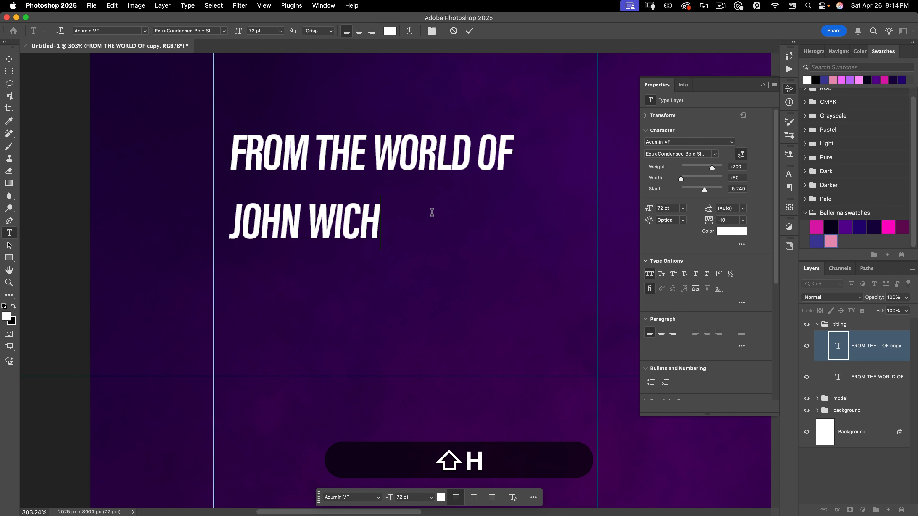
key(BackSpace)
text(K)
Set the whole "JOHN WICK" text to 192 pt with tracking -20, then commit the text.
key(super+shift+a)
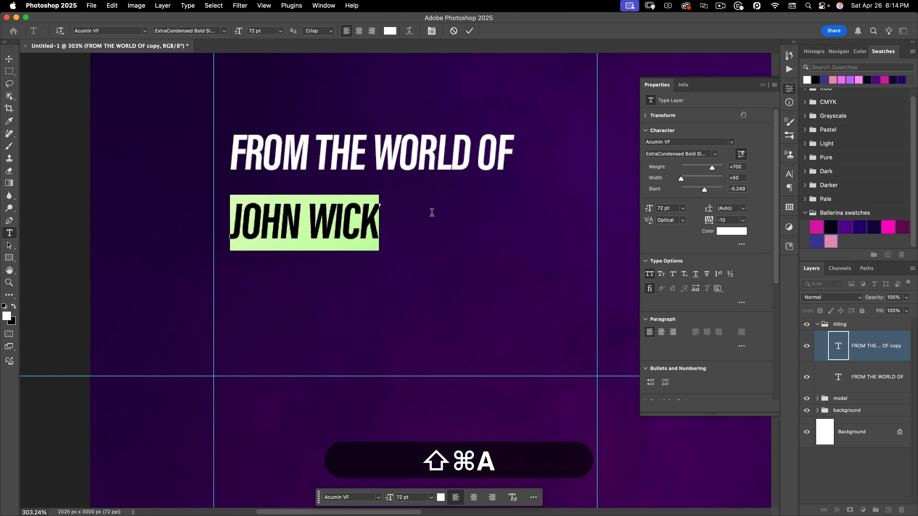
drag(672, 209, 614, 207)
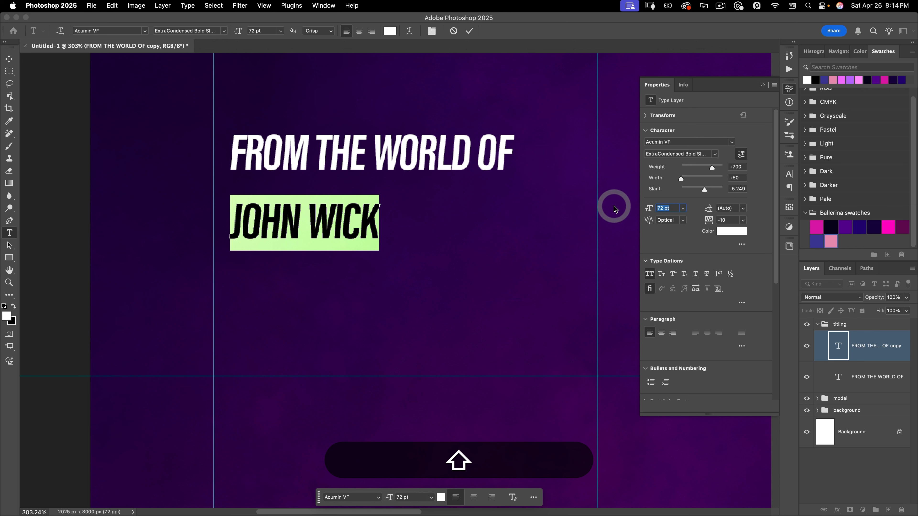
text(192)
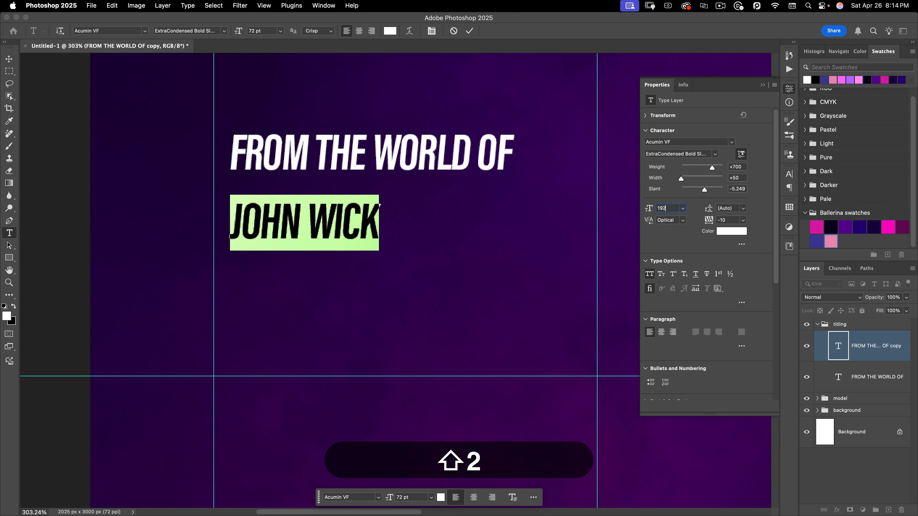
key(shift+Return)
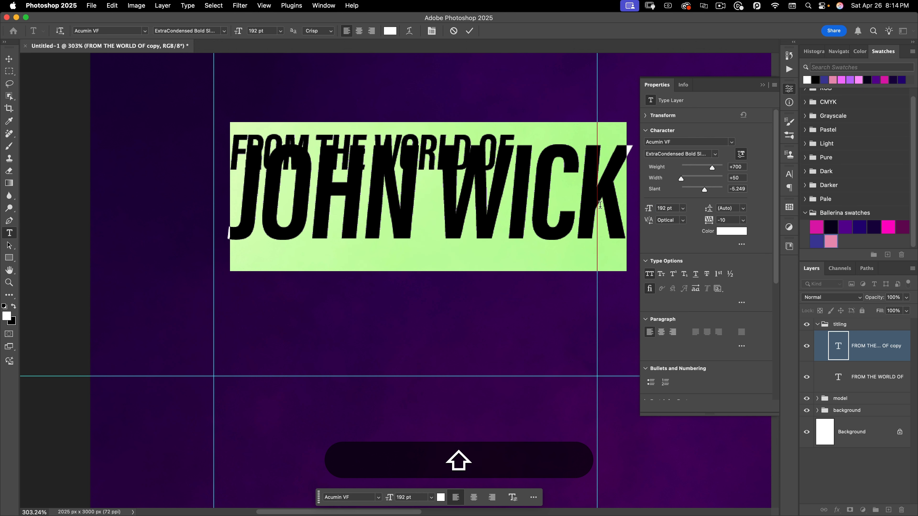
drag(730, 220, 719, 219)
text(-2)
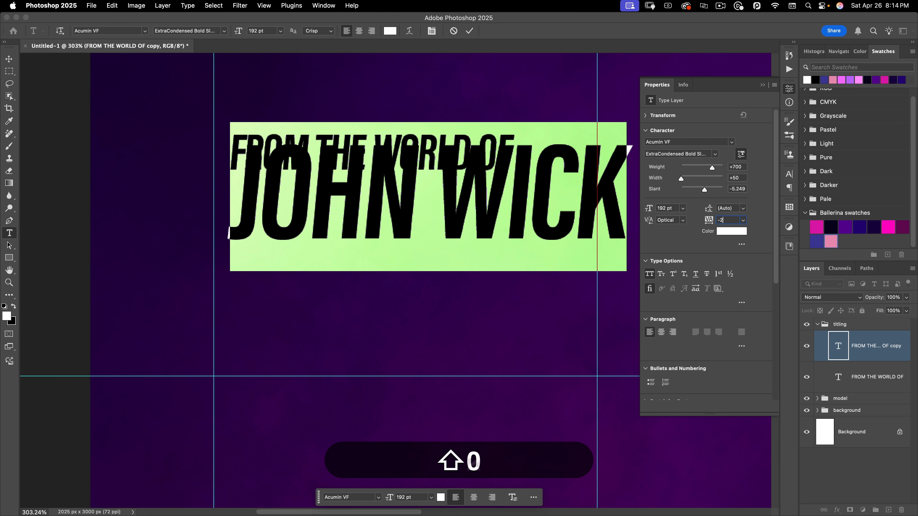
text(0)
key(shift+Return)
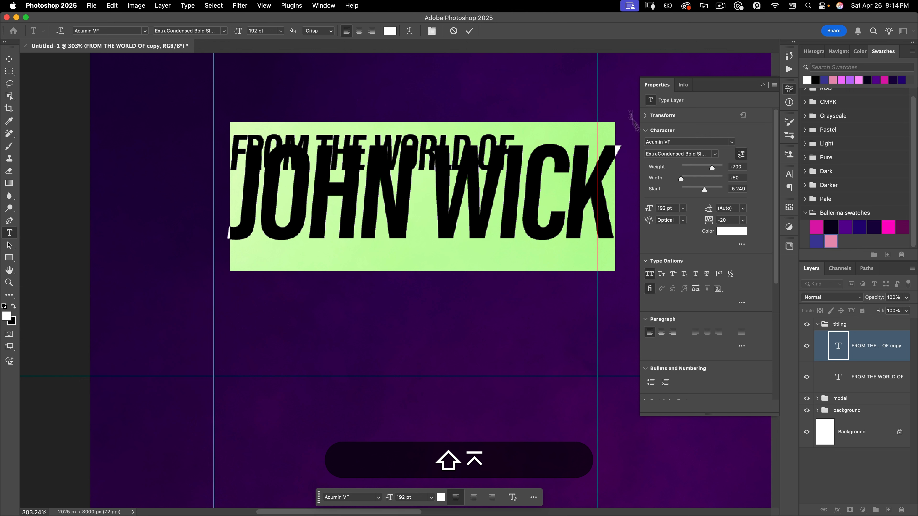
click(469, 34)
Move the "JOHN WICK" text below "FROM THE WORLD OF", starting its first letter at the first vertical guide.
key(v)
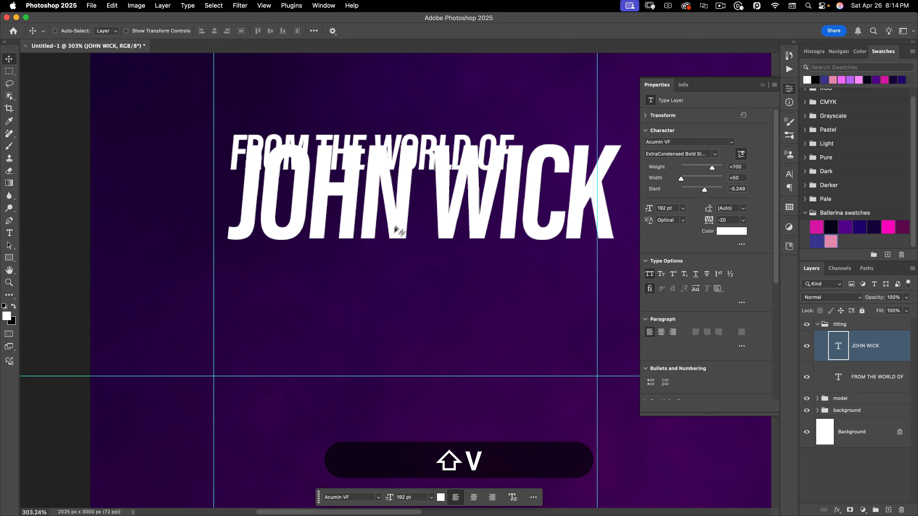
drag(395, 227, 372, 314)
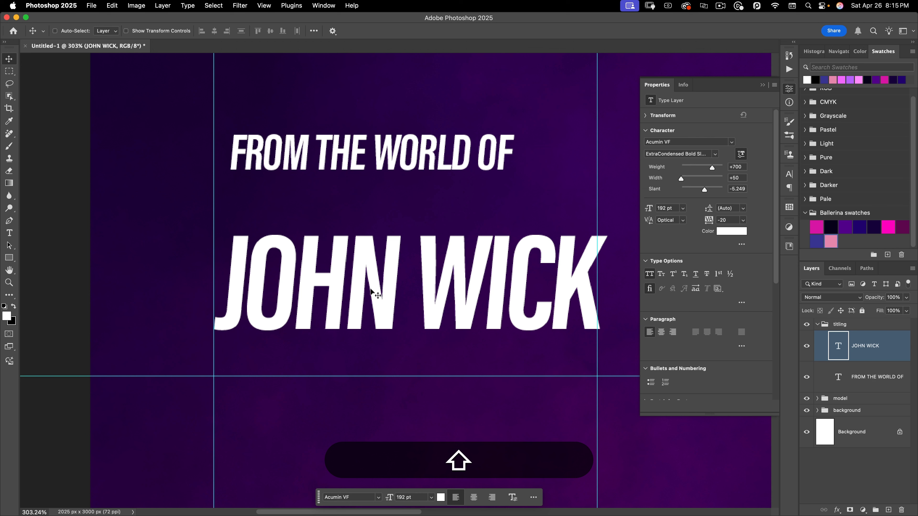
mouse_move(374, 293)
mouse_down()
mouse_move(377, 275)
mouse_move(372, 286)
mouse_up()
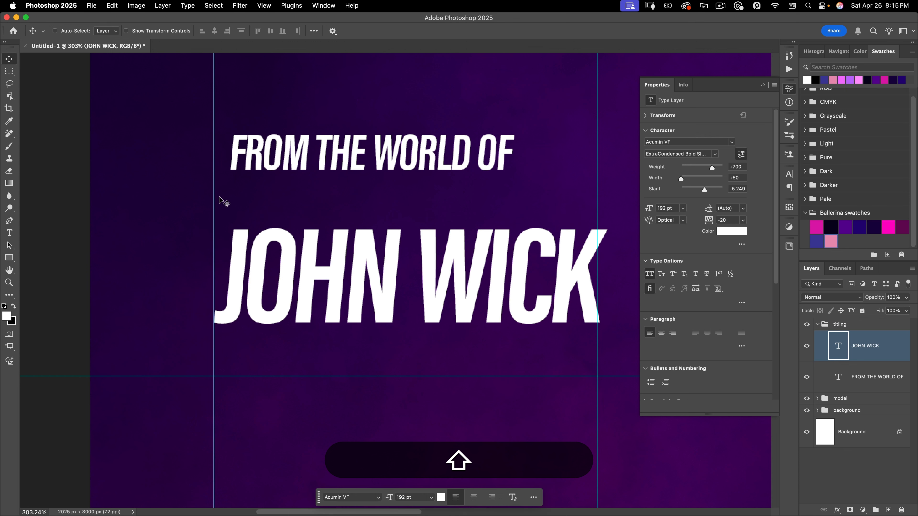
Move "FROM THE WORLD OF" down to sit closely above "JOHN WICK", nudged slightly to the right.
shift+super+click(259, 151)
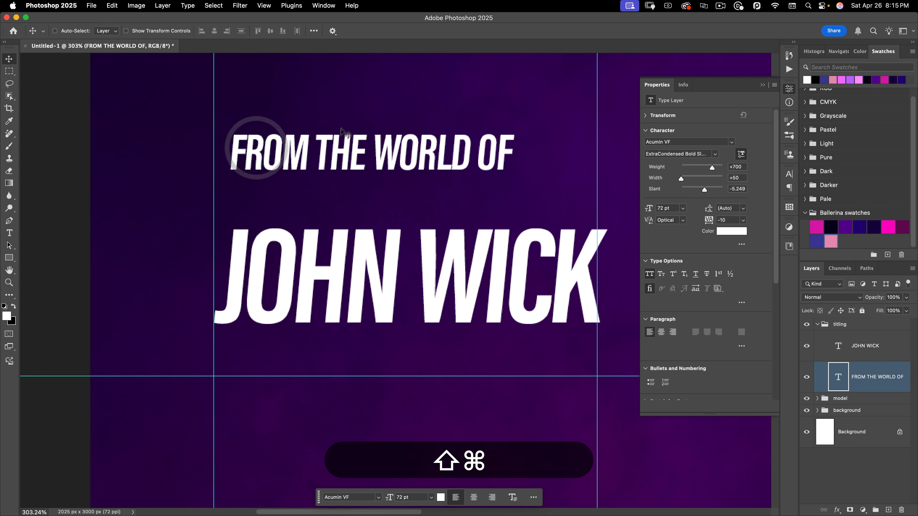
drag(345, 152, 346, 196)
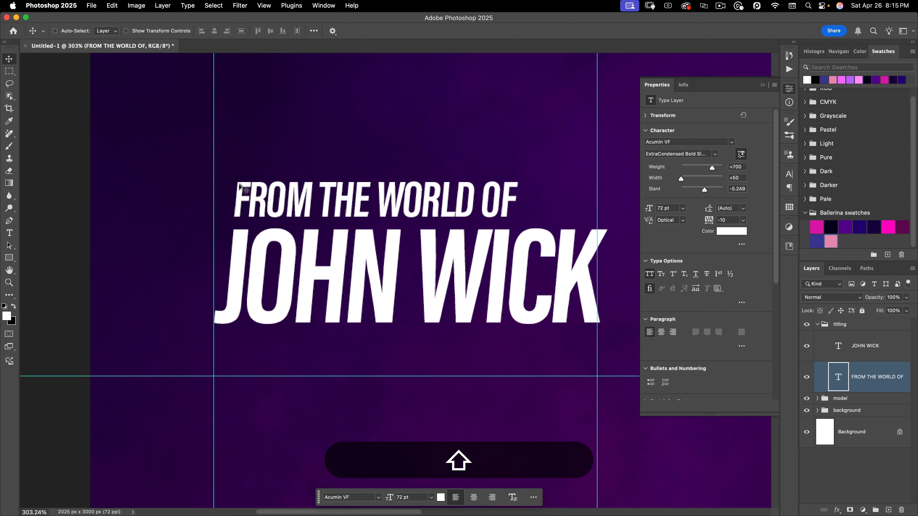
key(shift+Right)
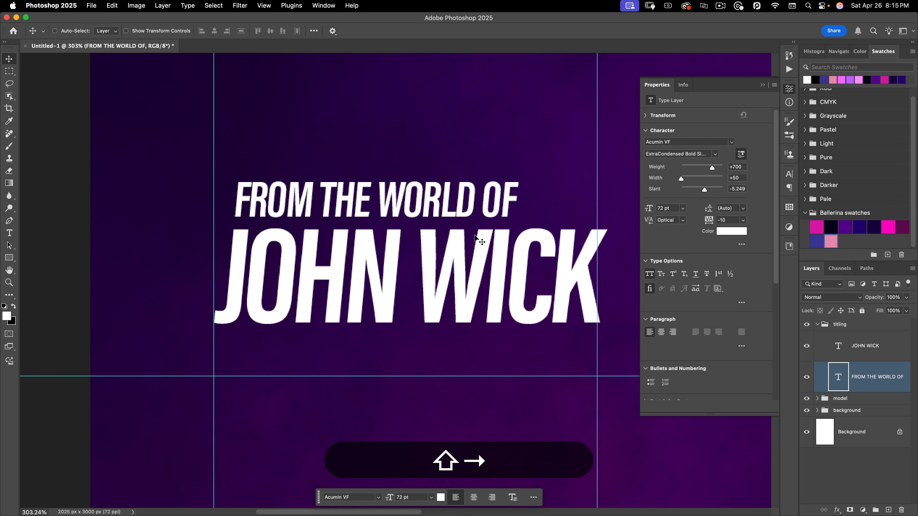
Duplicate the "JOHN WICK" text straight down to the poster's lower part, below the last horizontal guide.
key(shift+super+0)
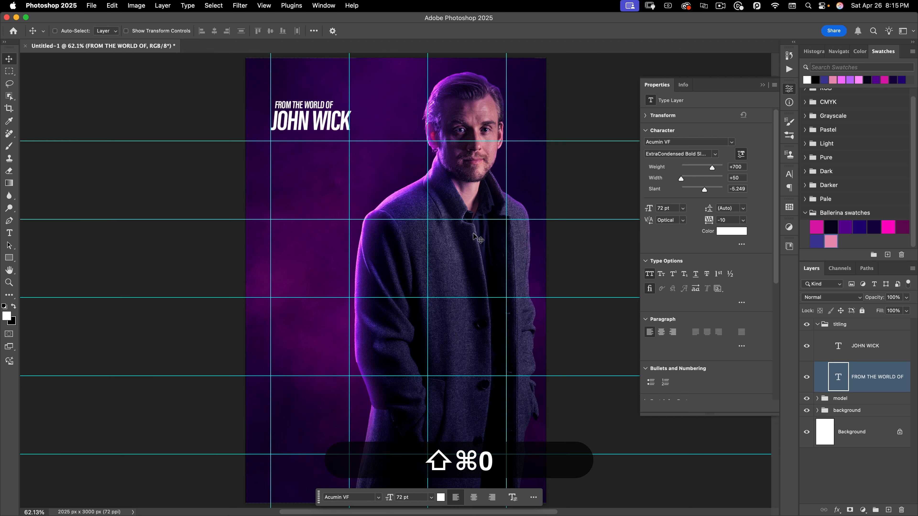
drag(371, 195, 358, 178)
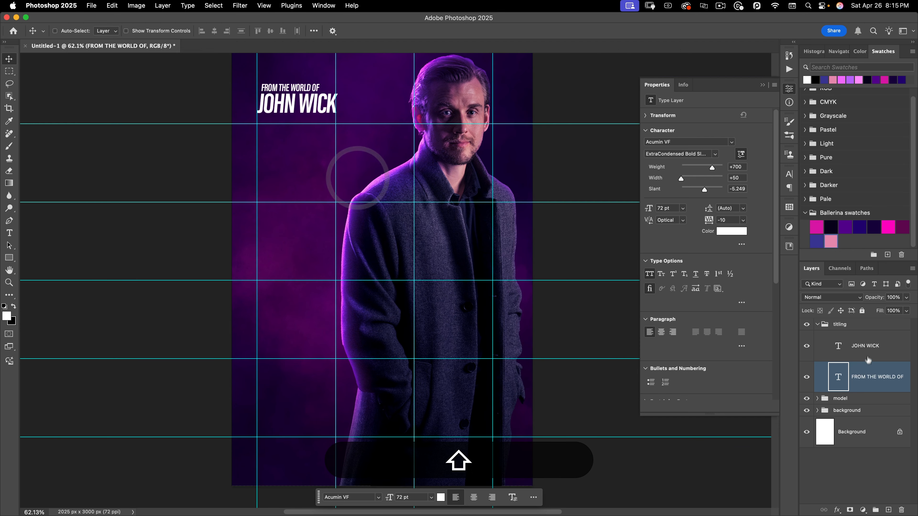
click(868, 345)
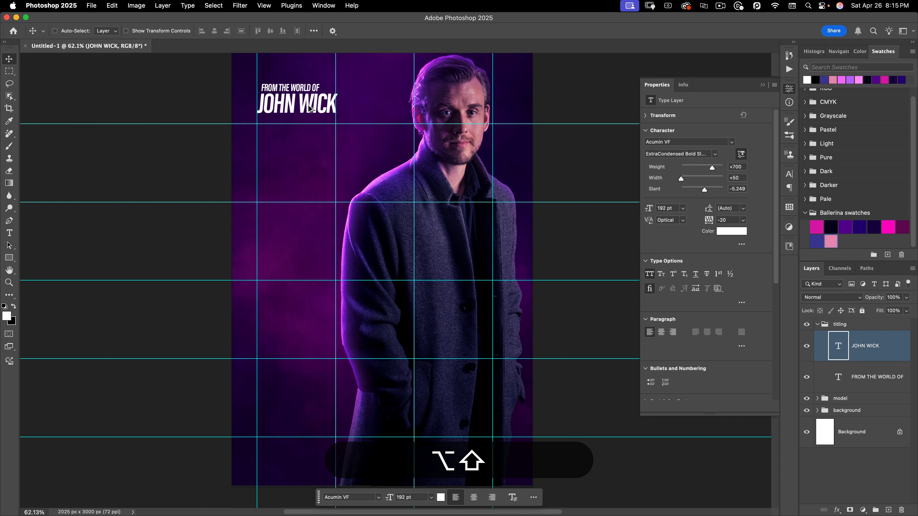
drag(308, 105, 309, 460)
drag(344, 352, 363, 297)
drag(317, 330, 349, 313)
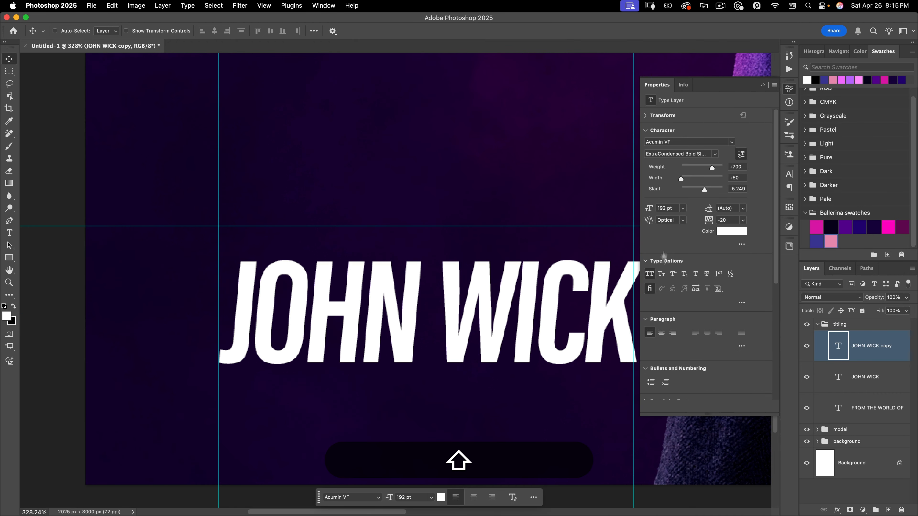
Set the font size of the lower "JOHN WICK" copy to 86 pt.
click(646, 208)
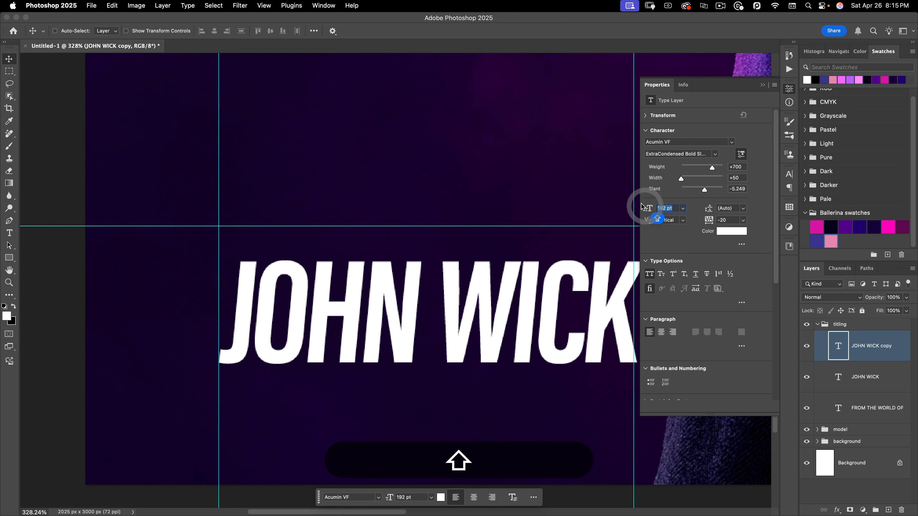
text(85)
key(BackSpace)
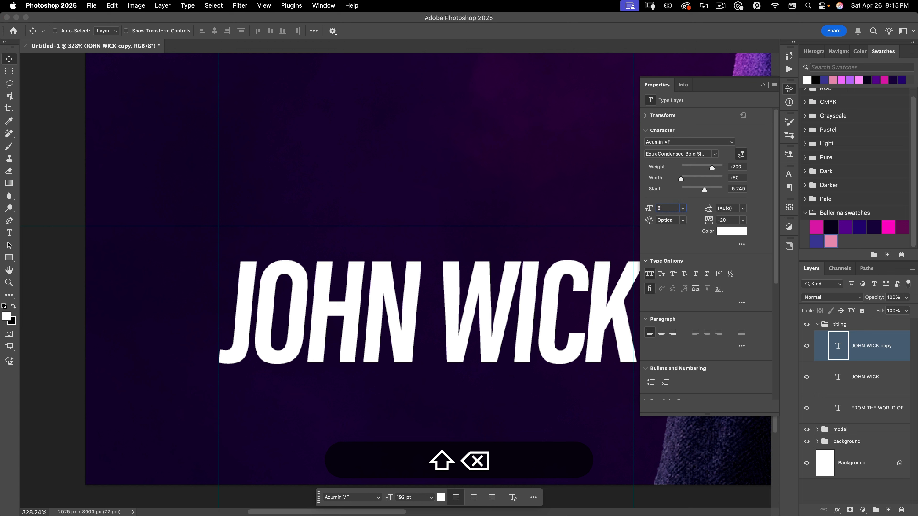
text(6)
key(Return)
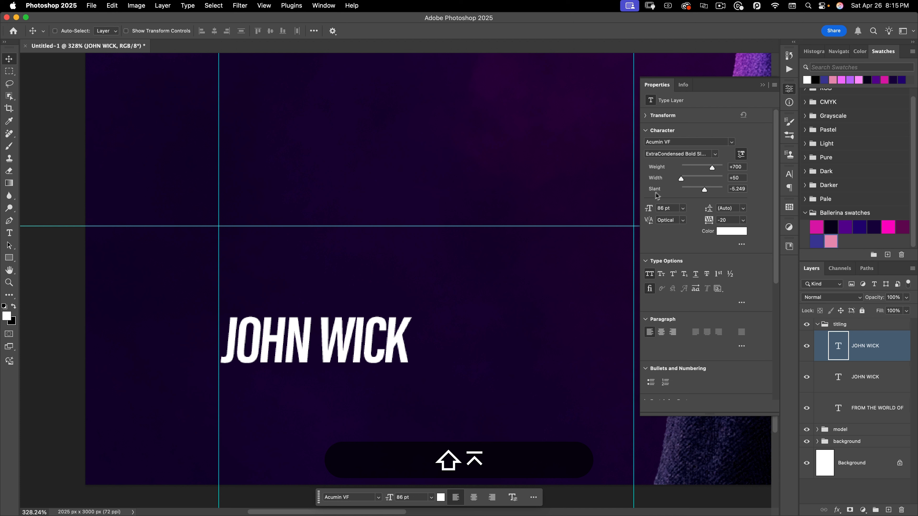
key(shift+t)
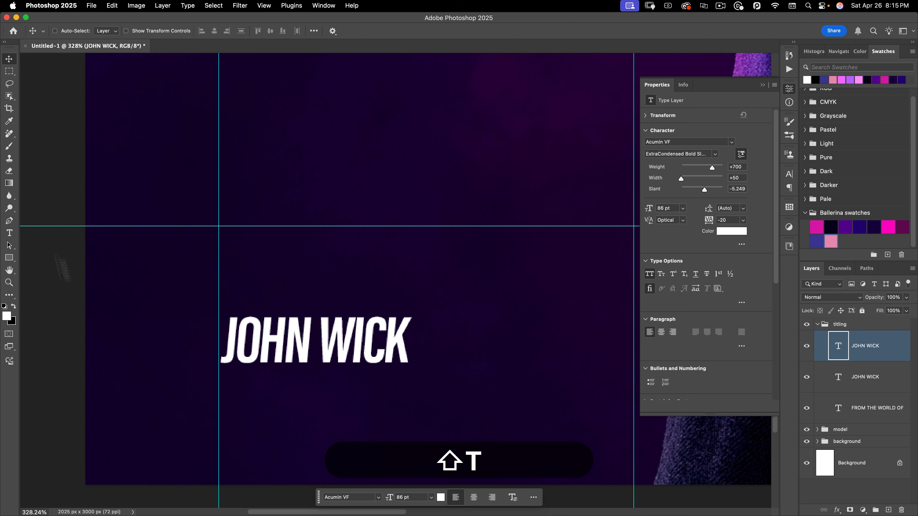
click(9, 234)
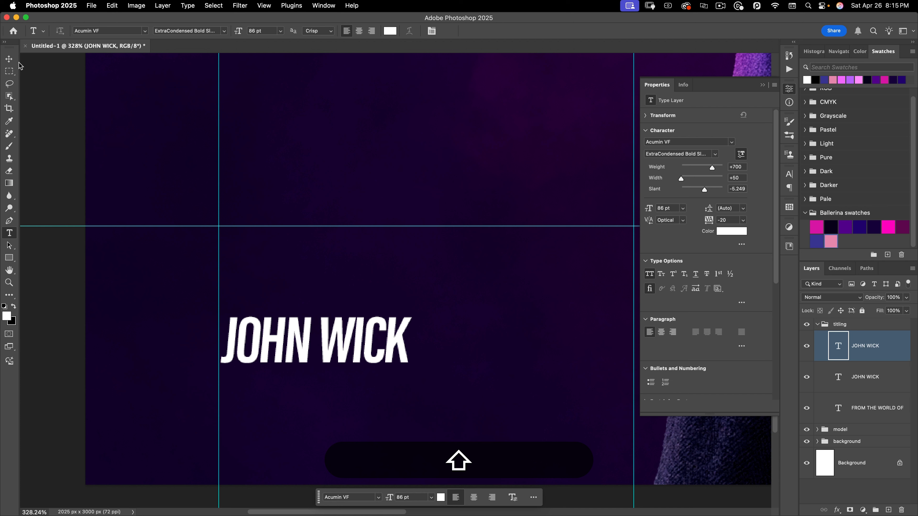
click(9, 58)
key(shift+t)
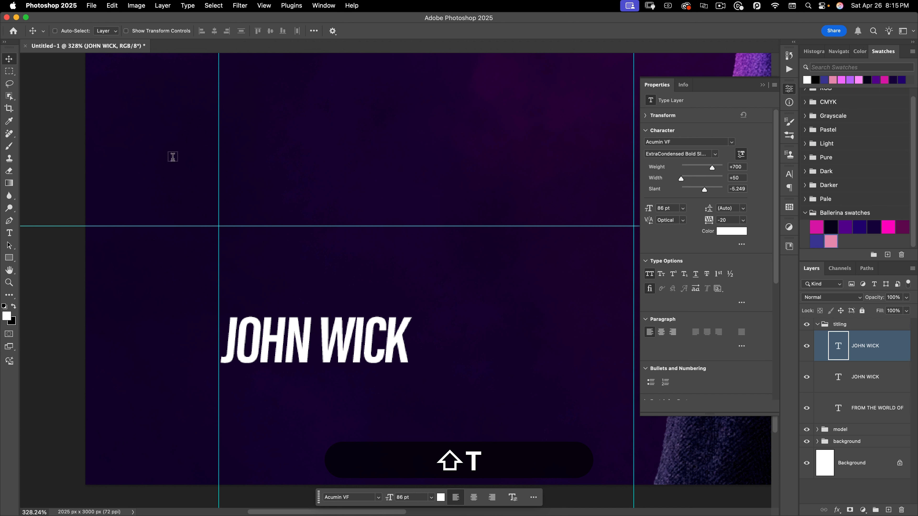
key(shift)
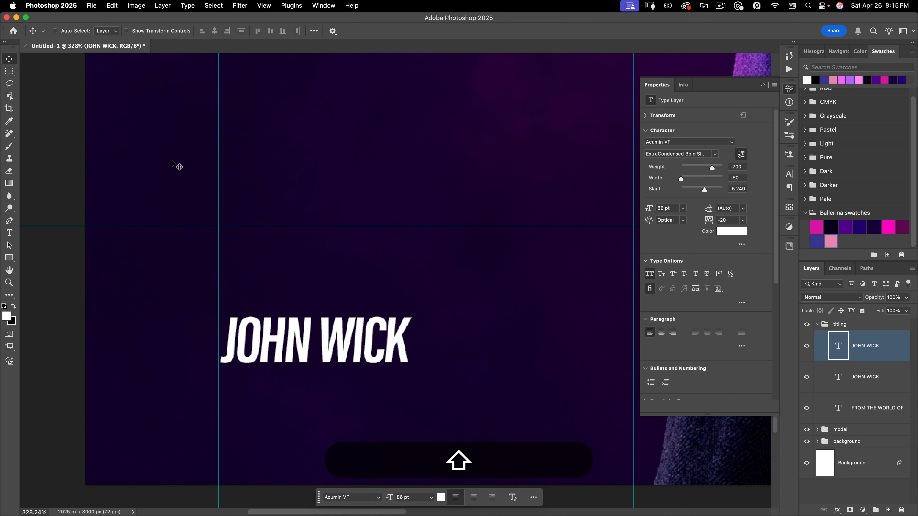
key(shift+t)
click(10, 58)
Replace the wording of the lower "JOHN WICK" copy with "IN THEATERS" at 86 pt and commit the text.
click(10, 234)
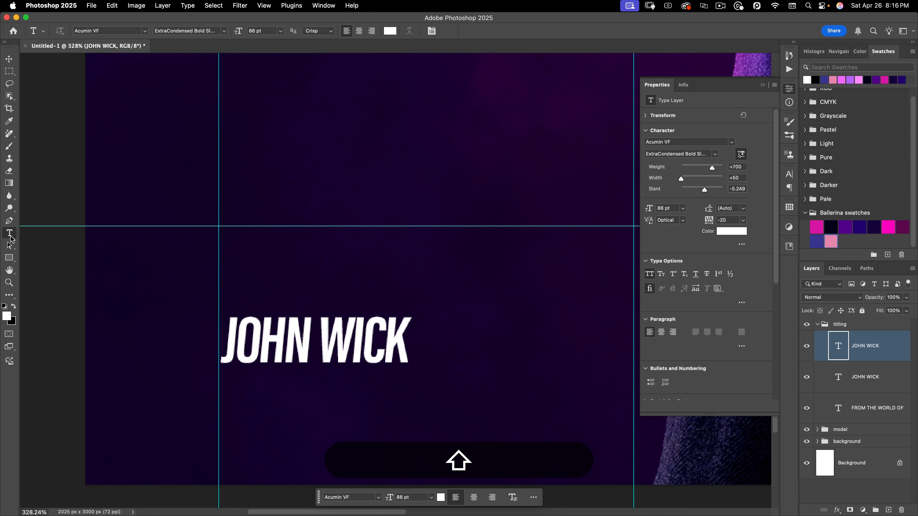
drag(224, 342, 472, 338)
drag(676, 209, 608, 207)
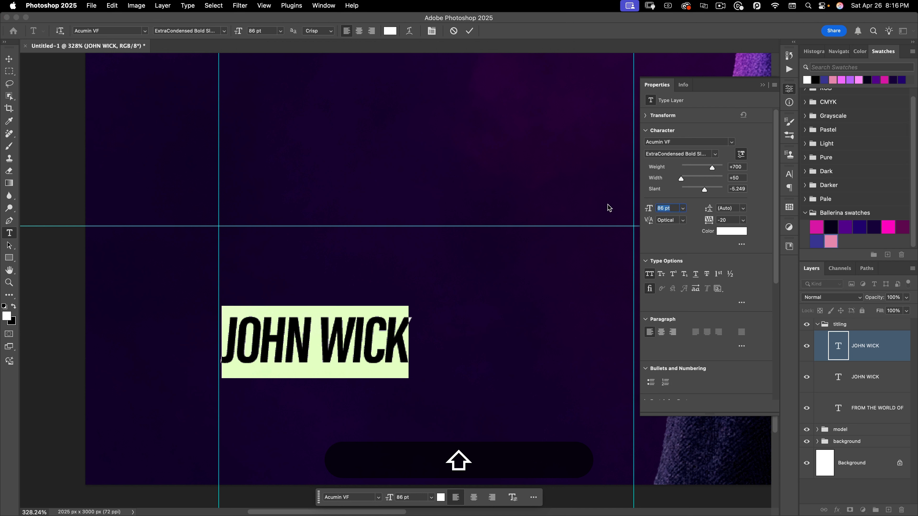
text(86)
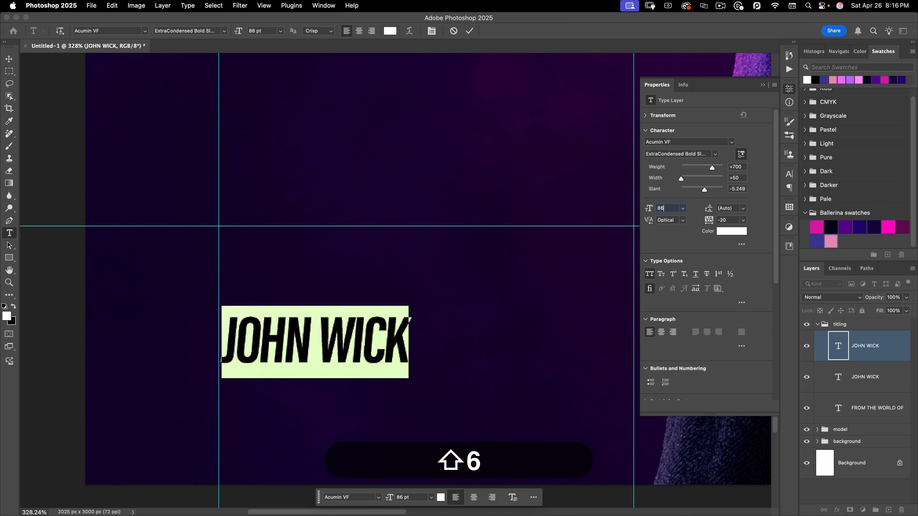
key(Return)
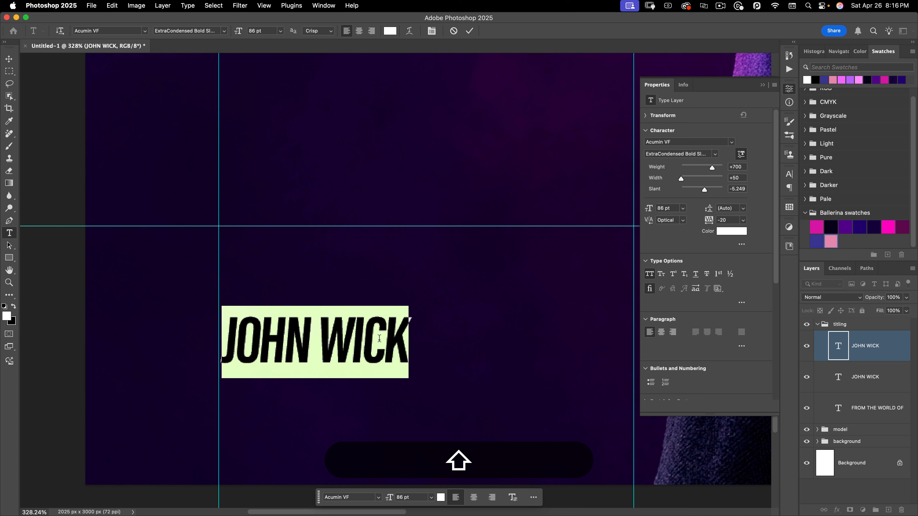
text(IN )
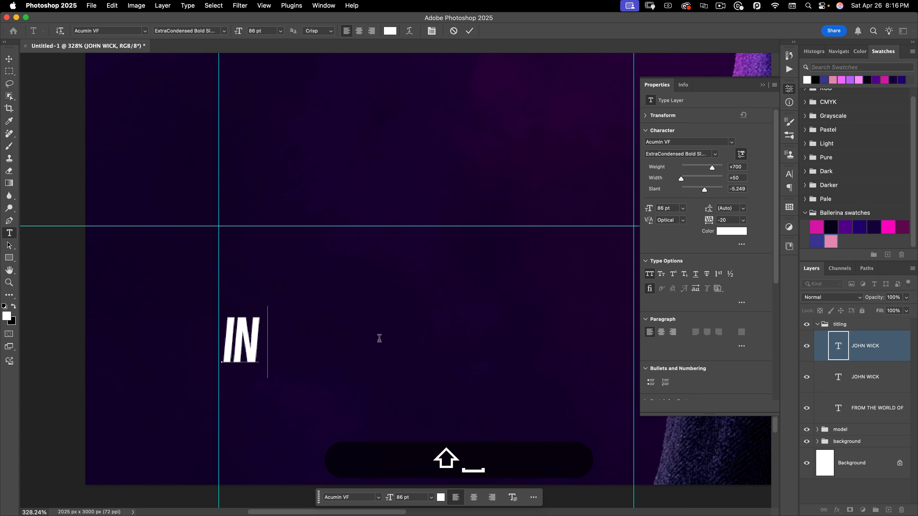
text(THEATERS)
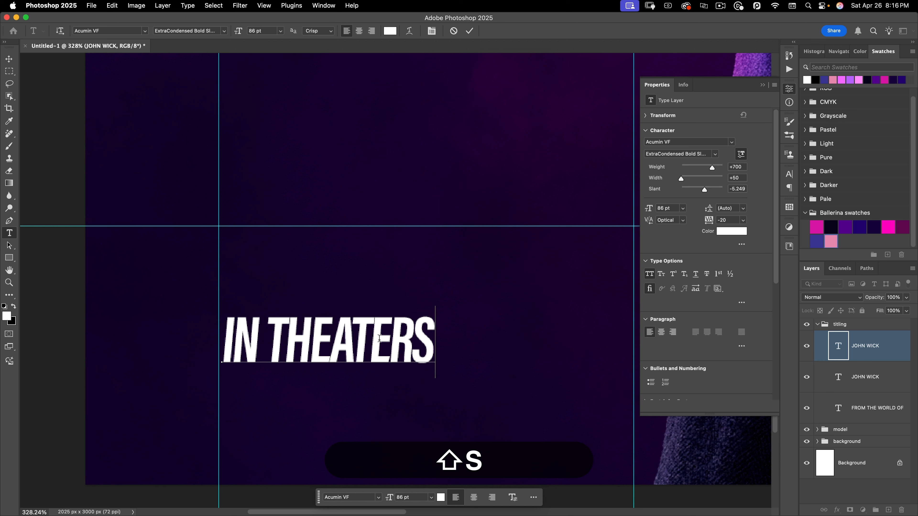
key(shift+KP_Enter)
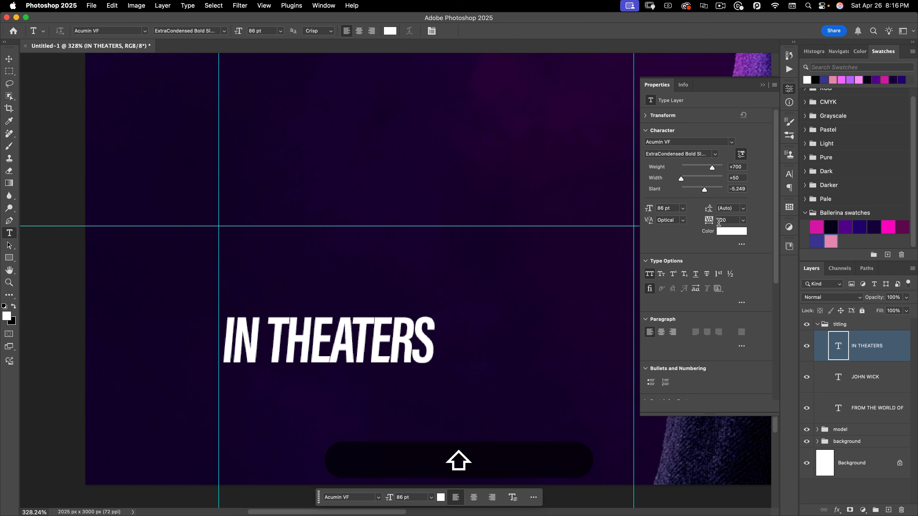
Set the tracking of the "IN THEATERS" text to -10.
drag(720, 221, 759, 221)
text(10)
key(KP_Enter)
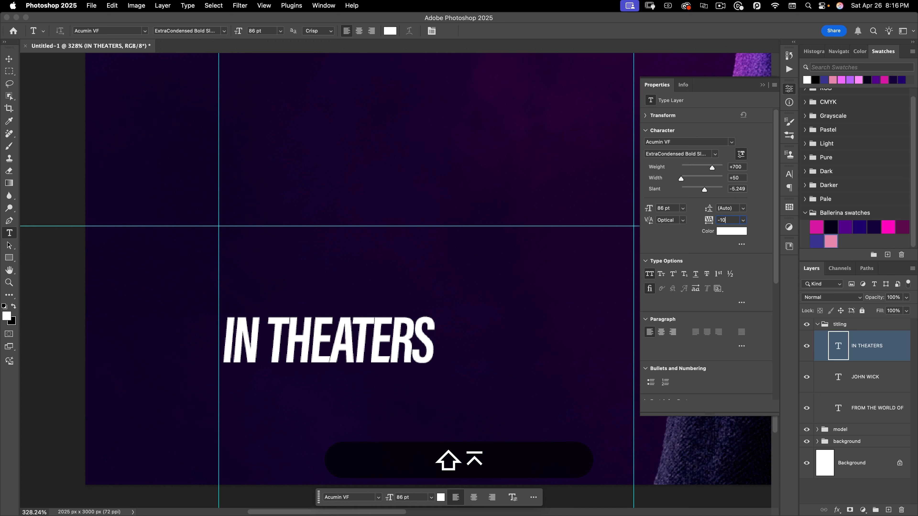
Duplicate the "IN THEATERS" text horizontally beside the original and replace the copy's wording with "JUNE 6".
click(9, 59)
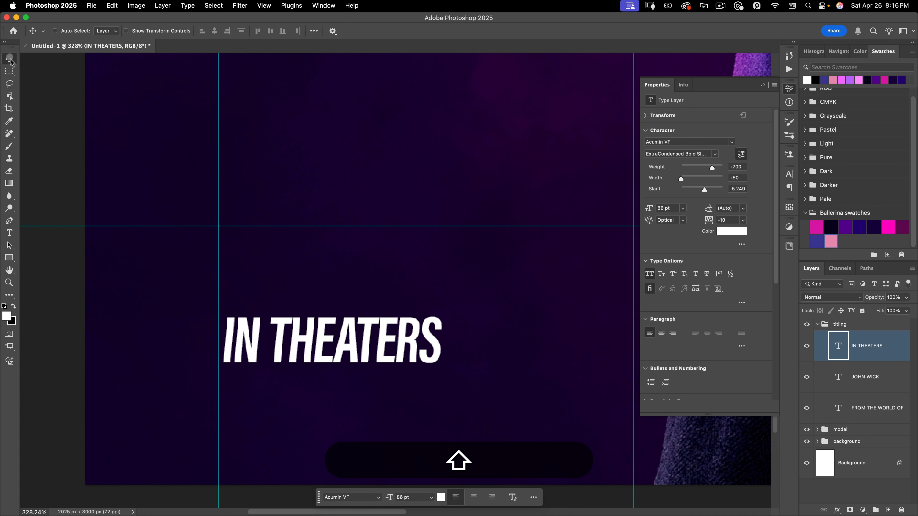
drag(408, 318, 491, 320)
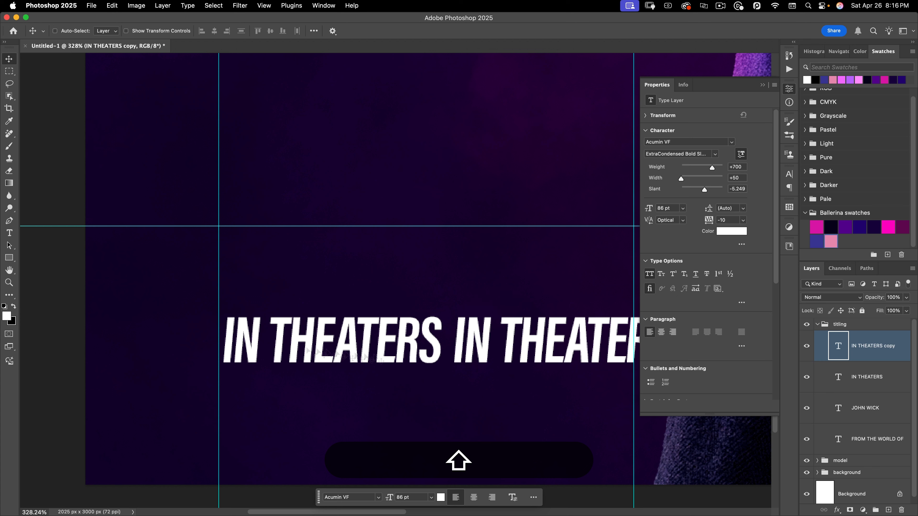
click(9, 233)
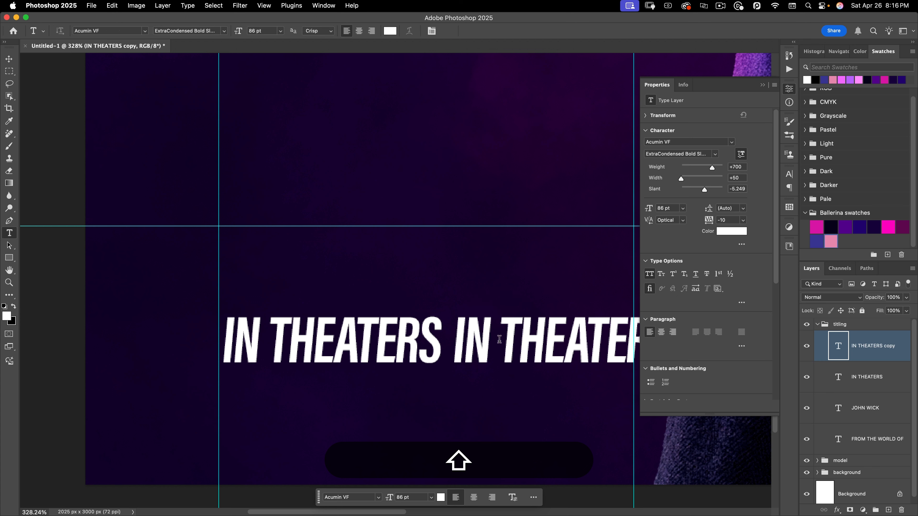
shift+click(561, 332)
key(shift+super+a)
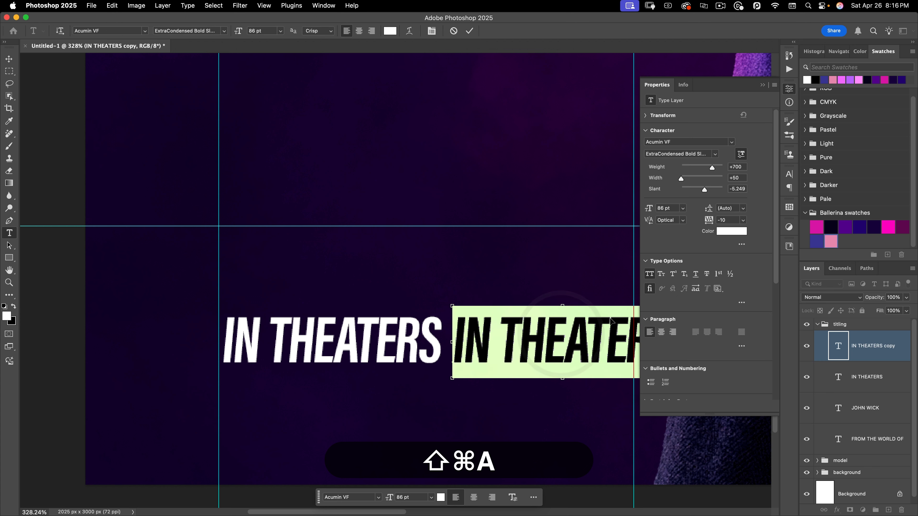
text(JUNE)
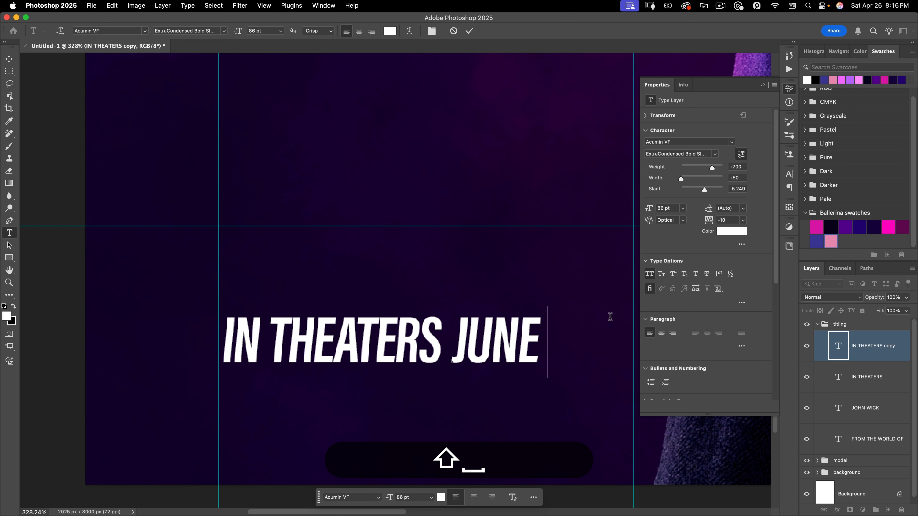
text( 6)
Set the font size of the whole "JUNE 6" text to 118 pt and commit the text.
key(super+a)
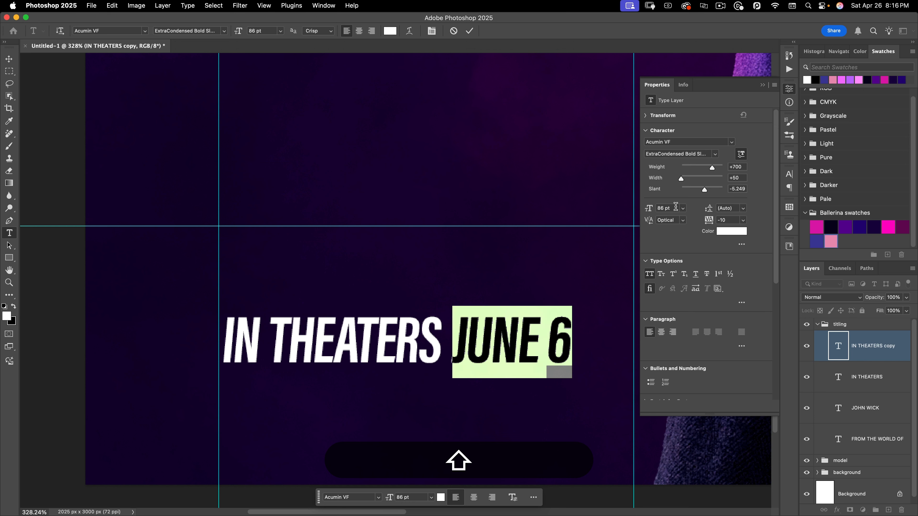
drag(674, 208, 592, 200)
text(118)
key(shift+Return)
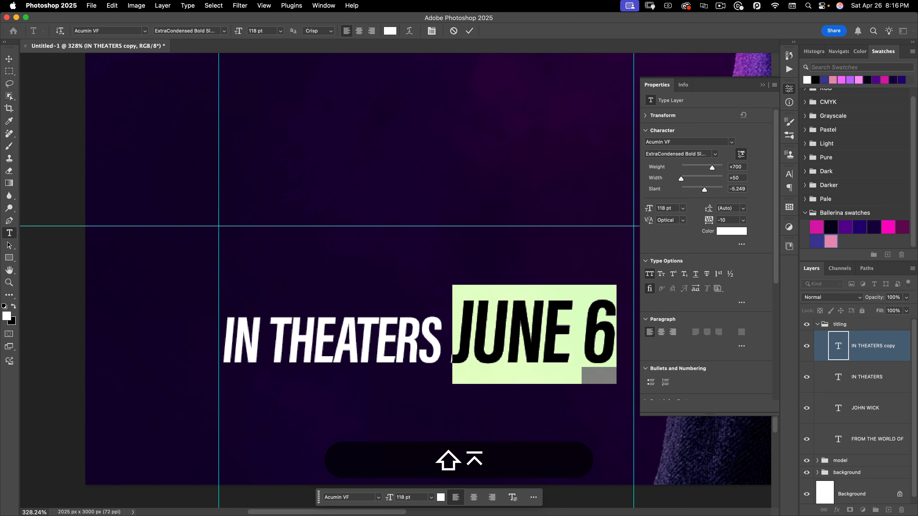
key(shift+Return)
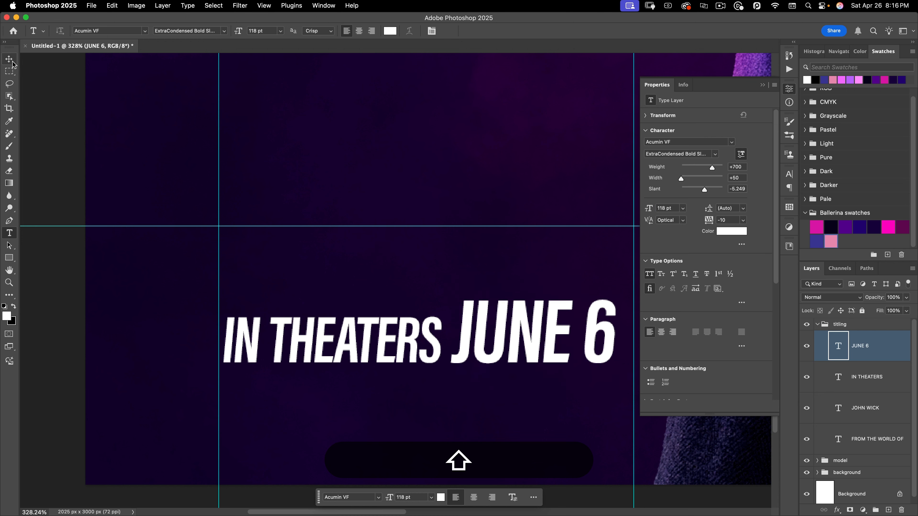
Nudge the "JUNE 6" text slightly to the right, away from "IN THEATERS".
click(12, 62)
drag(385, 244, 336, 265)
drag(425, 289, 394, 330)
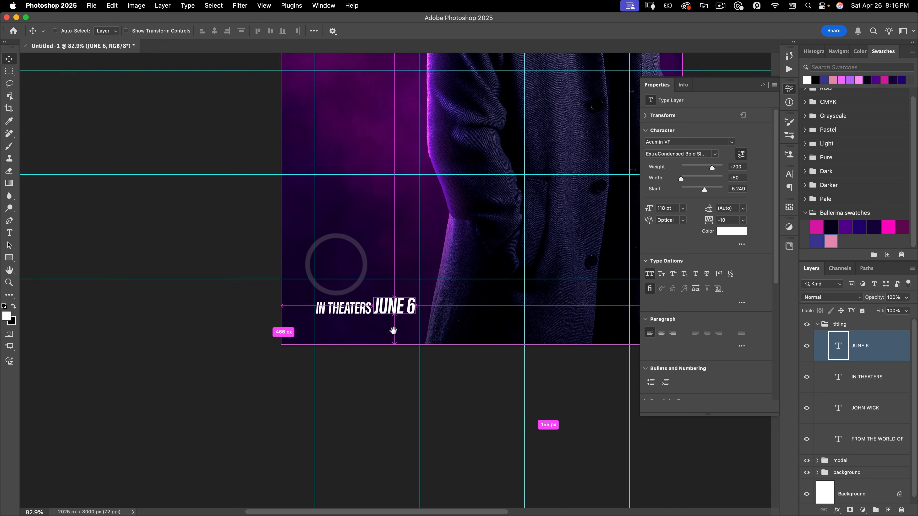
key(shift+Right)
key(shift+Right)
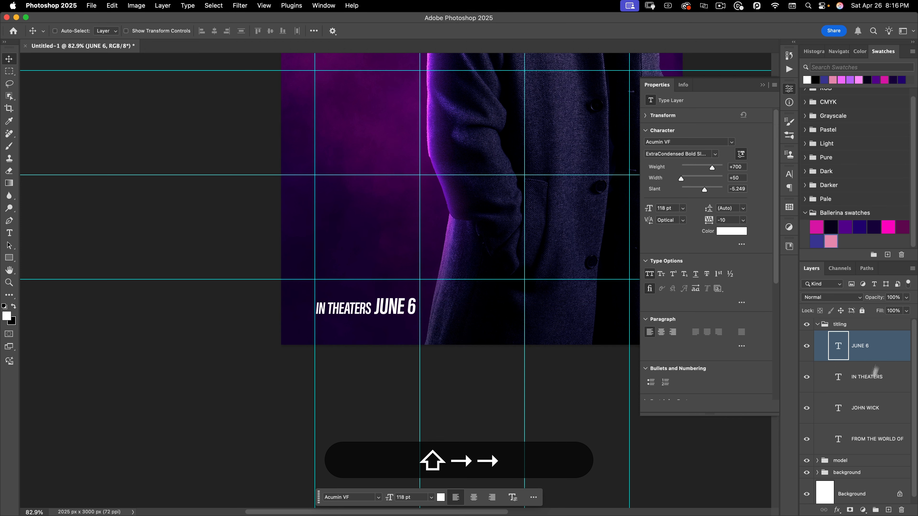
Select the "JUNE 6" and "IN THEATERS" layers together and nudge both upward toward the last horizontal guide.
shift+click(875, 379)
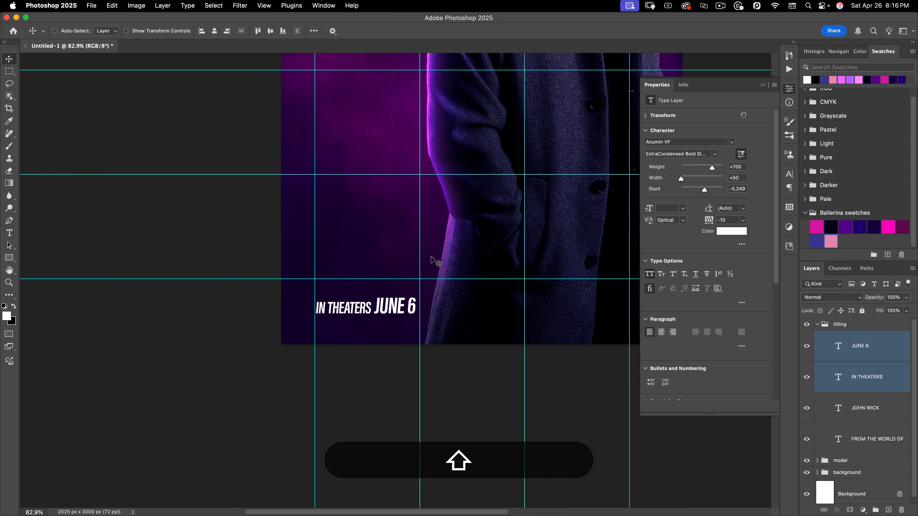
key(shift+Up)
key(shift+Up)
key(space)
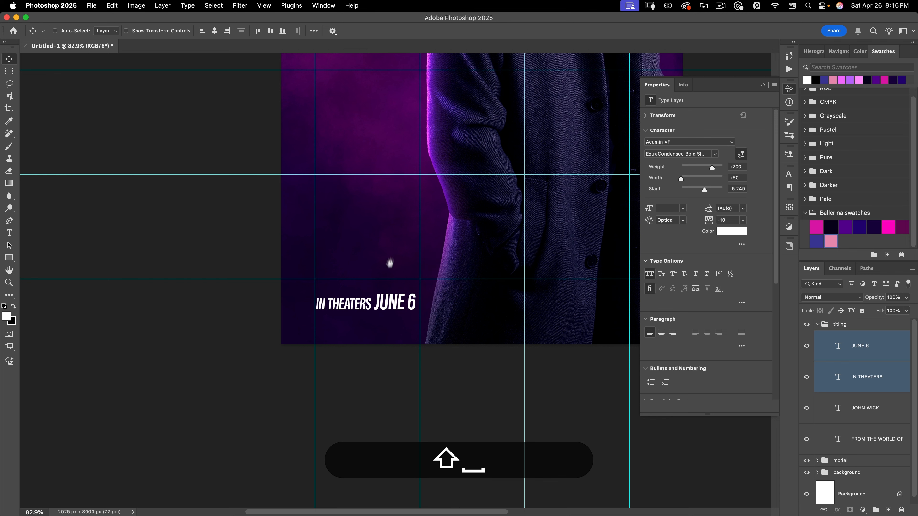
drag(436, 188, 410, 360)
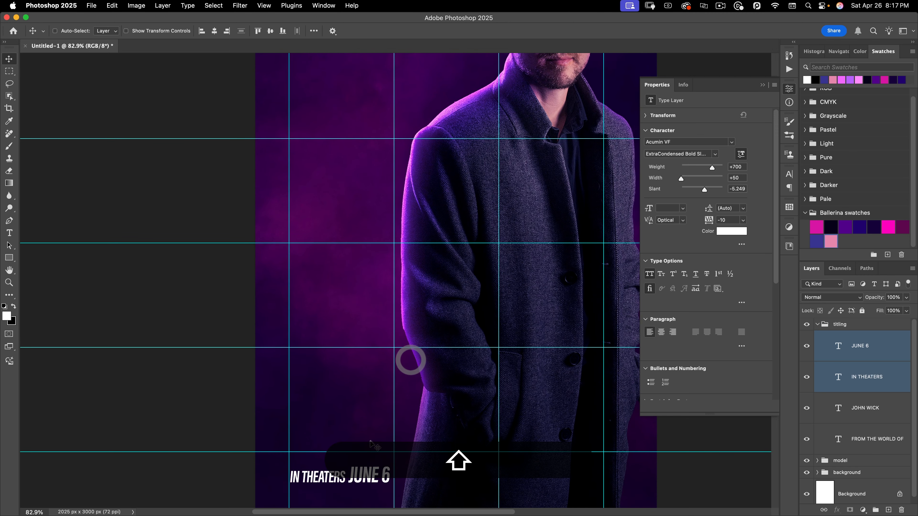
key(shift+space)
drag(369, 109, 367, 135)
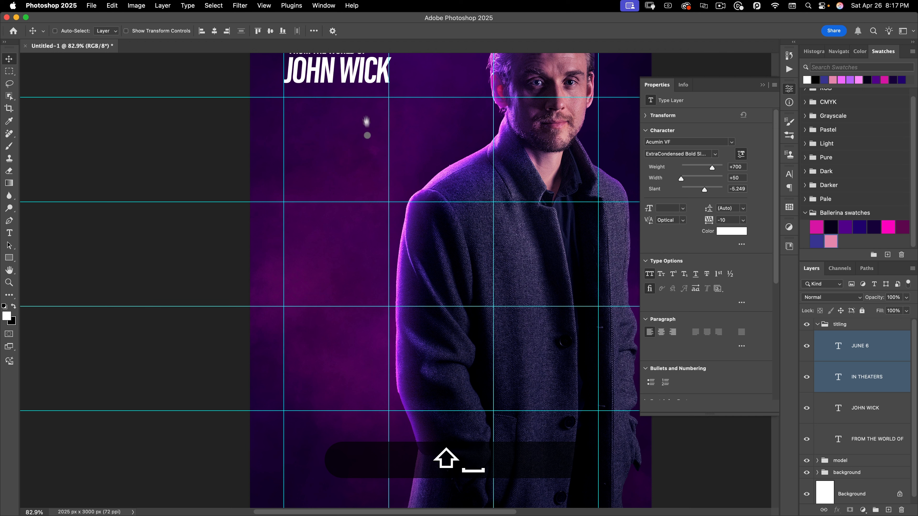
key(shift+space)
drag(341, 369, 346, 226)
key(shift+Up)
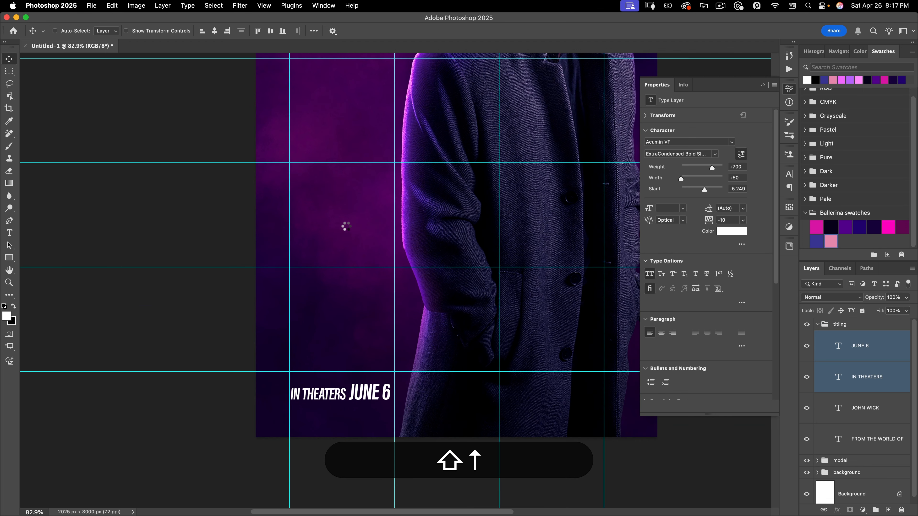
key(shift+Up)
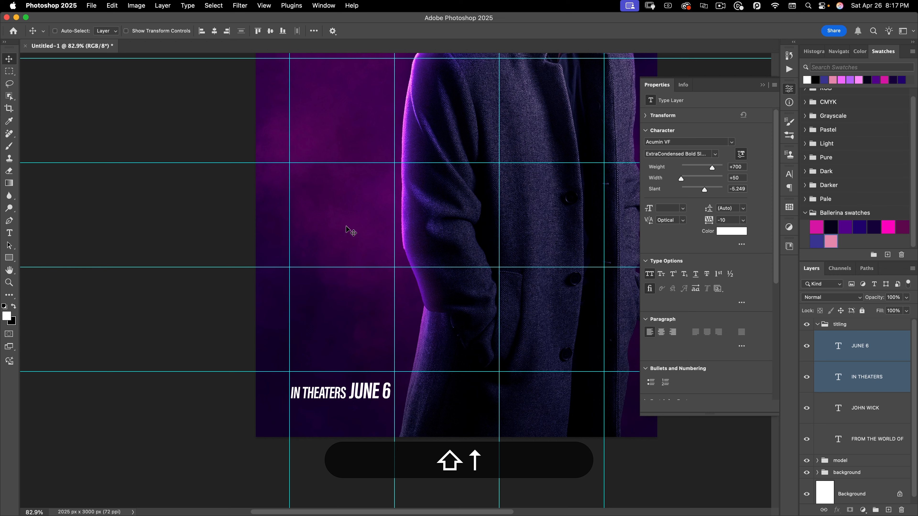
Duplicate the upper "JOHN WICK" text down to the middle of the poster, just above the third horizontal guide.
key(shift+space)
drag(358, 204, 337, 231)
drag(411, 206, 406, 336)
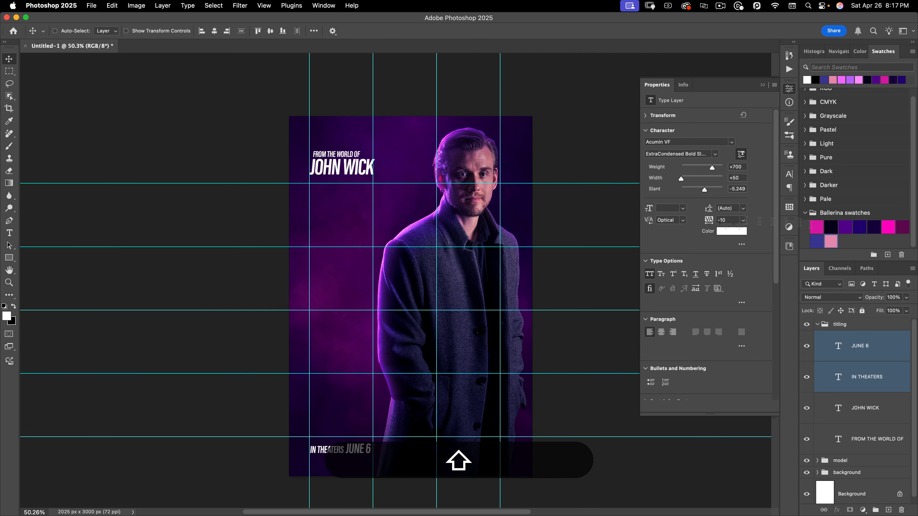
click(855, 377)
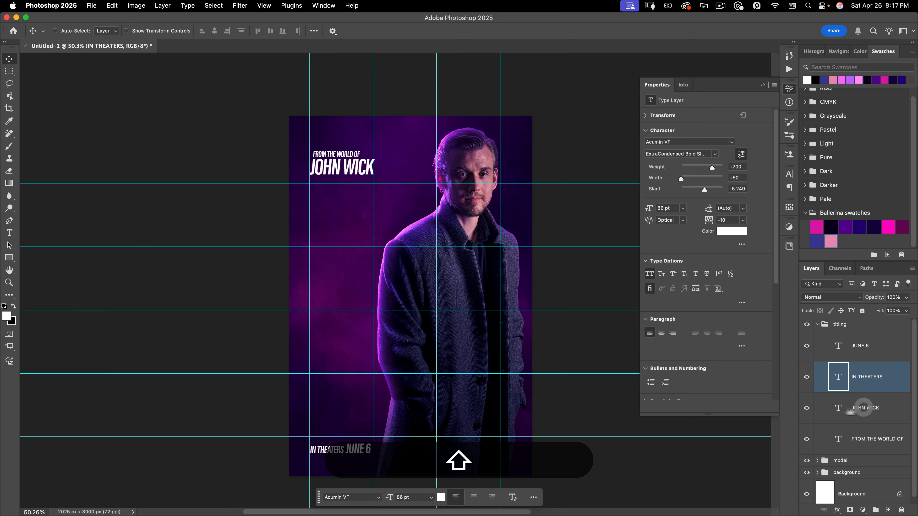
click(864, 407)
key(shift+space)
drag(324, 344, 404, 326)
key(shift+space)
key(shift+space)
click(405, 326)
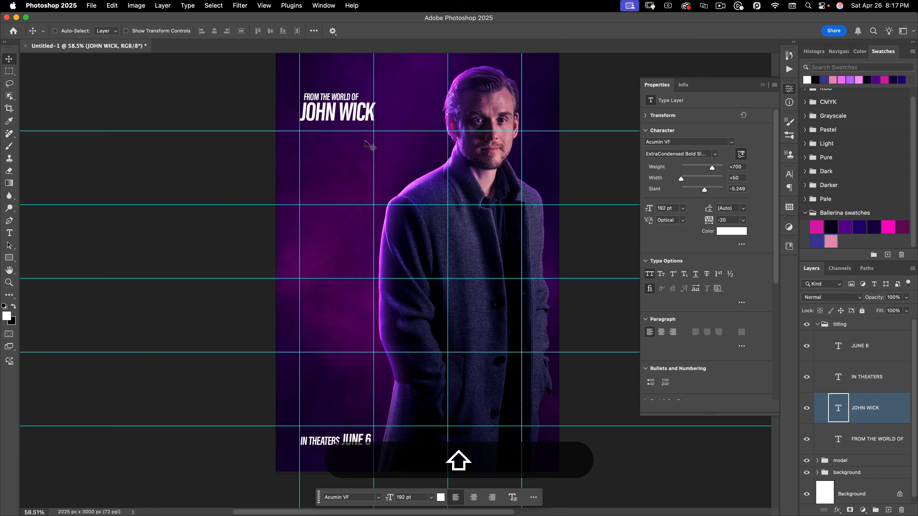
key(alt)
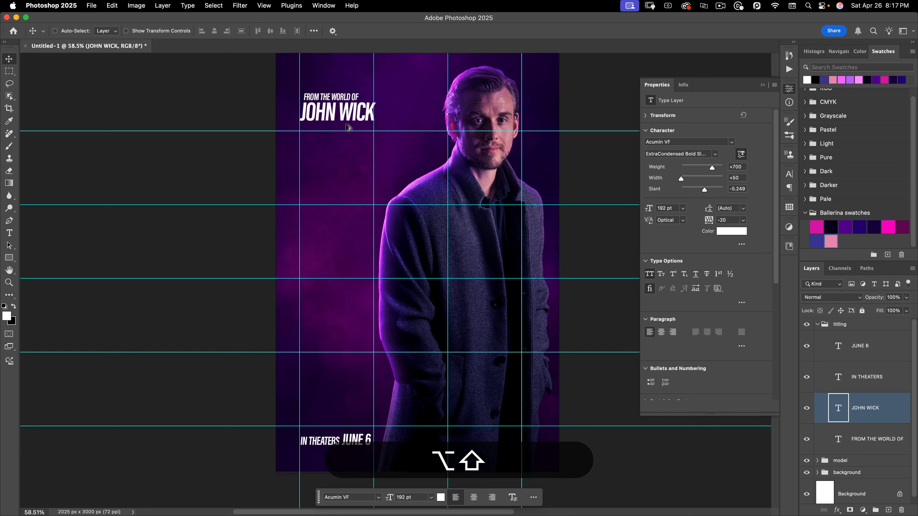
drag(347, 127, 349, 260)
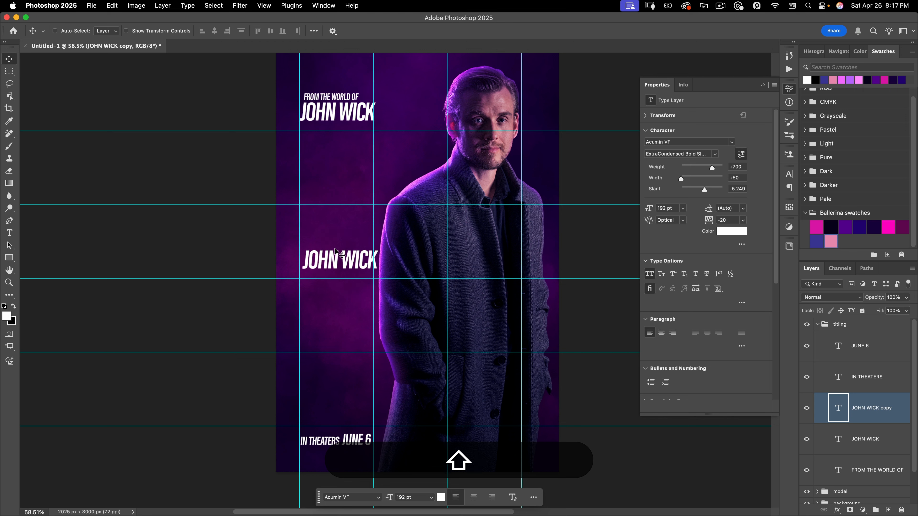
Rotate the middle "JOHN WICK" copy by -90° so it reads vertically, and apply the transform.
key(shift+super+t)
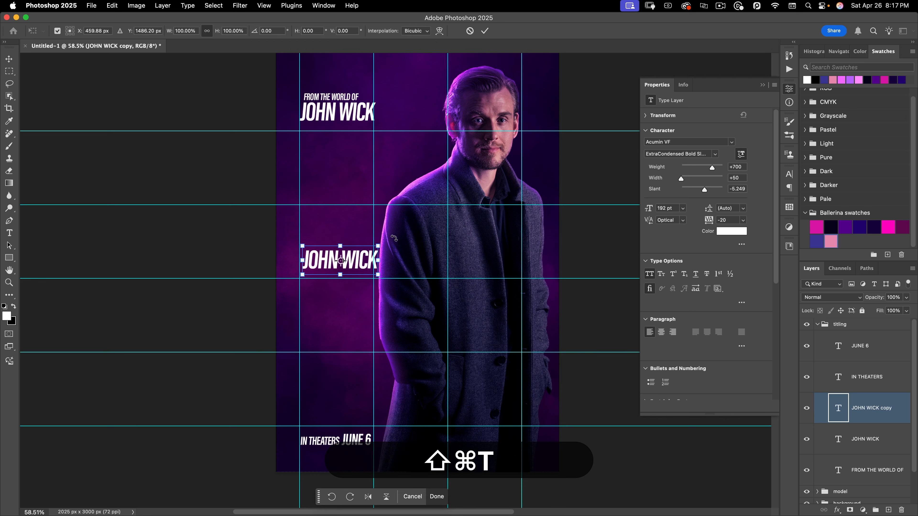
drag(393, 237, 297, 162)
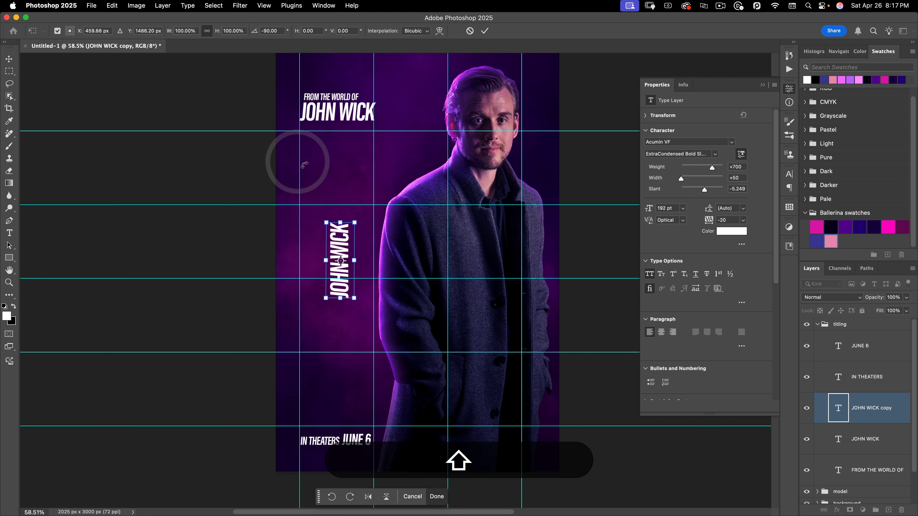
click(485, 31)
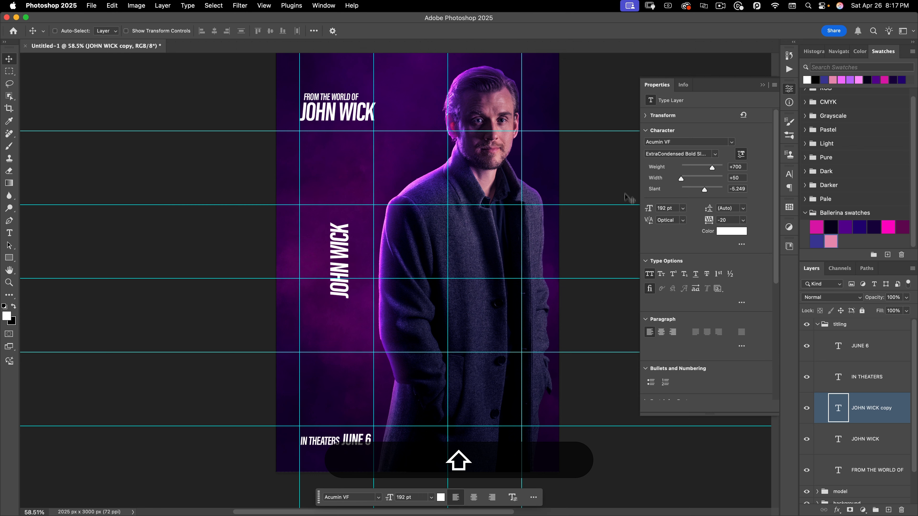
Set the vertical "JOHN WICK" copy's font size to 770 pt and move it between the first two vertical guides, above the release text.
click(673, 208)
text(770)
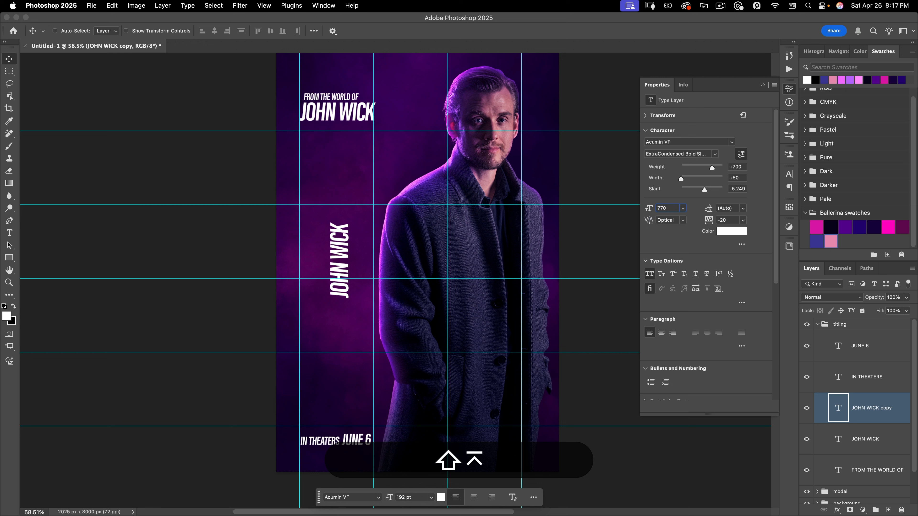
key(shift+Return)
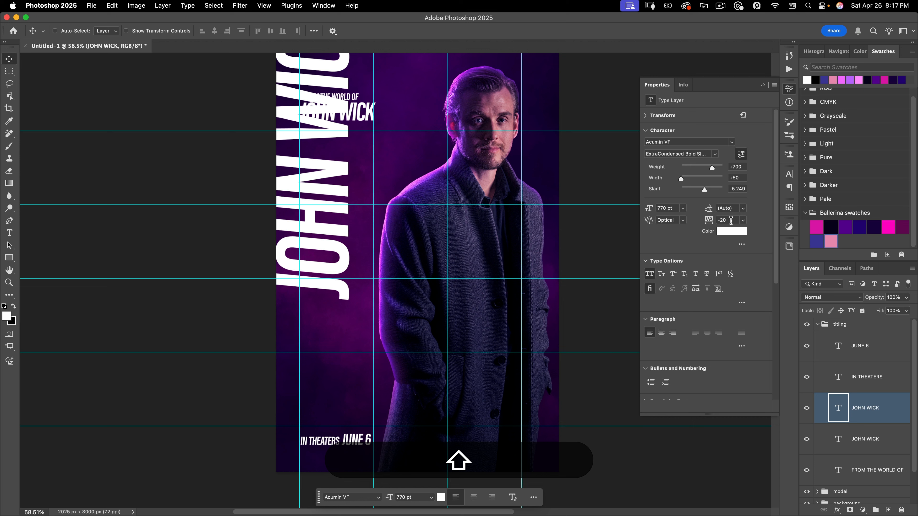
drag(350, 237, 370, 358)
Replace the wording of the large vertical "JOHN WICK" text with "BALLERINA" and commit it.
click(9, 233)
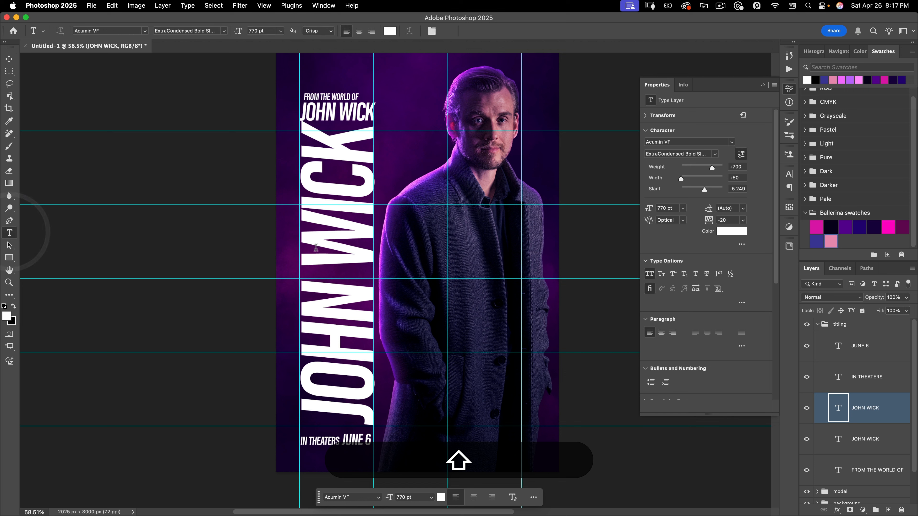
double_click(323, 228)
key(super+shift+a)
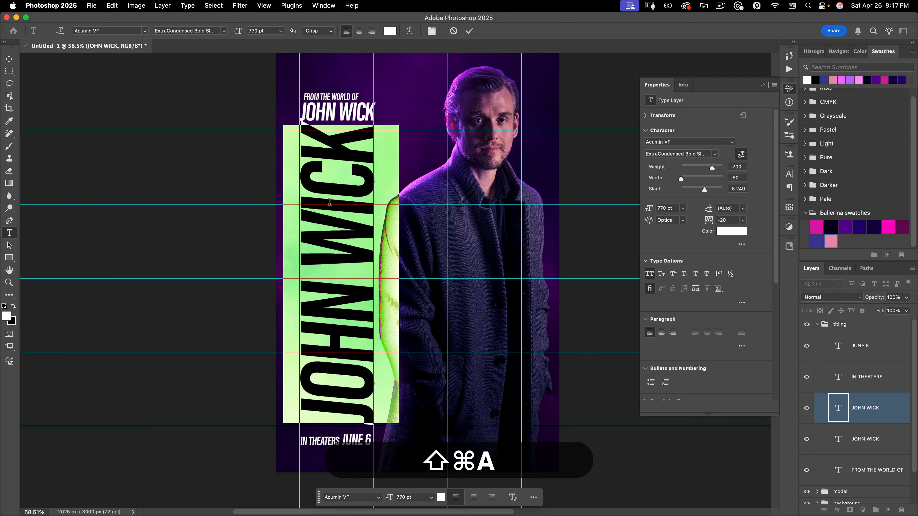
text(BALLERINA)
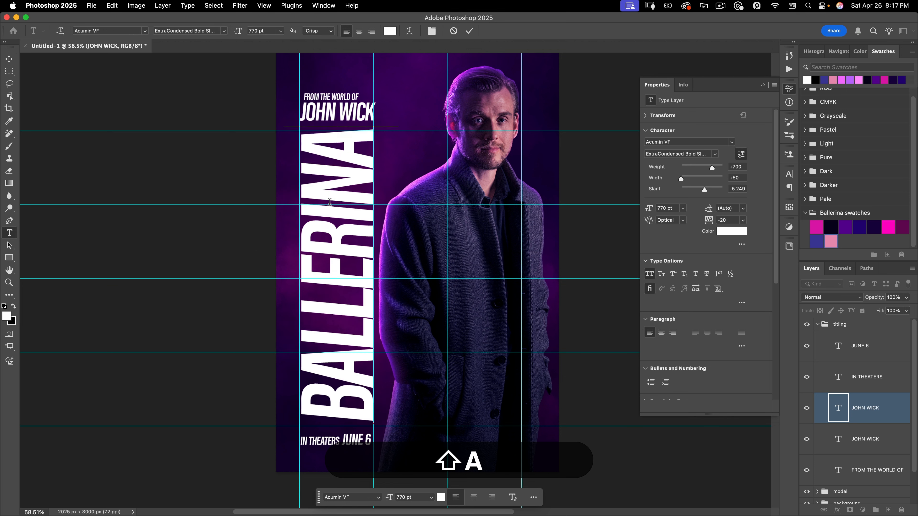
key(shift+KP_Enter)
Nudge the vertical "BALLERINA" title down and sideways to fit between the first two vertical guides and the first and last horizontal guides.
key(shift+v)
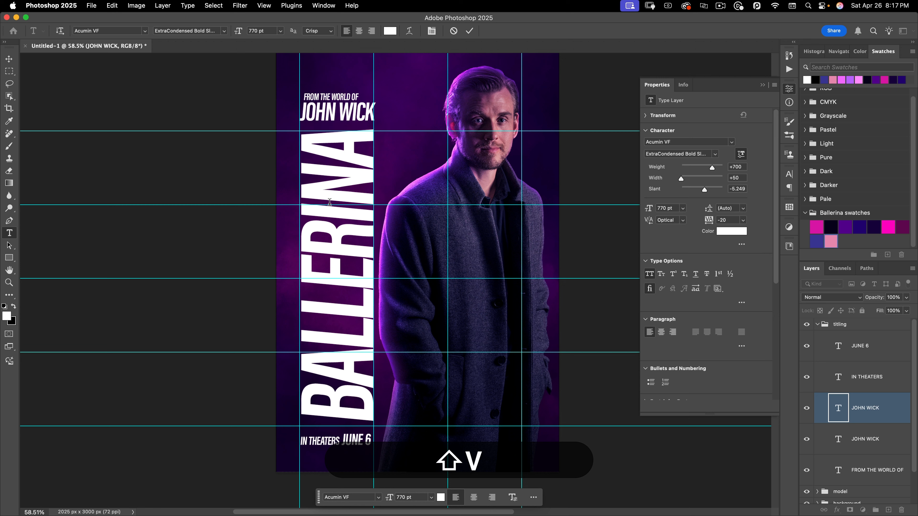
key(shift+Down)
key(shift+Down)
key(shift+Down)
key(shift+Down)
key(shift+Down)
key(shift+Down)
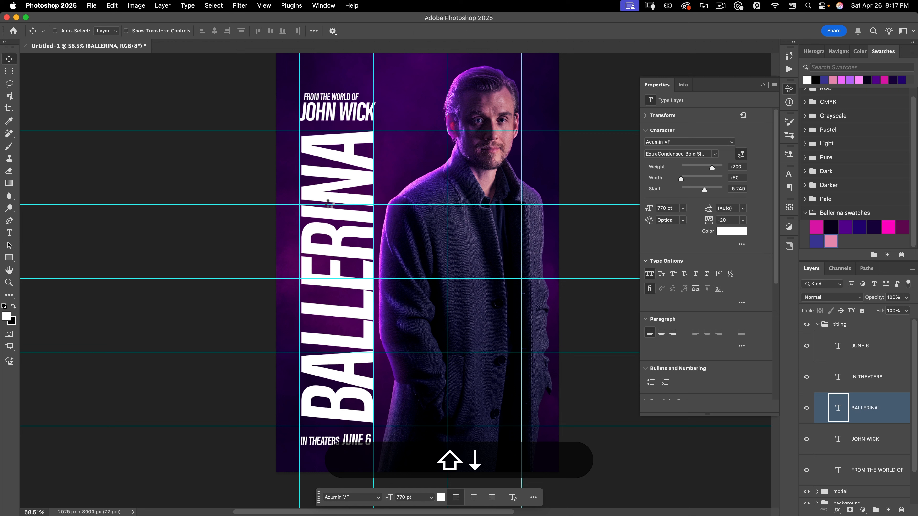
key(shift+Up)
key(shift+Left)
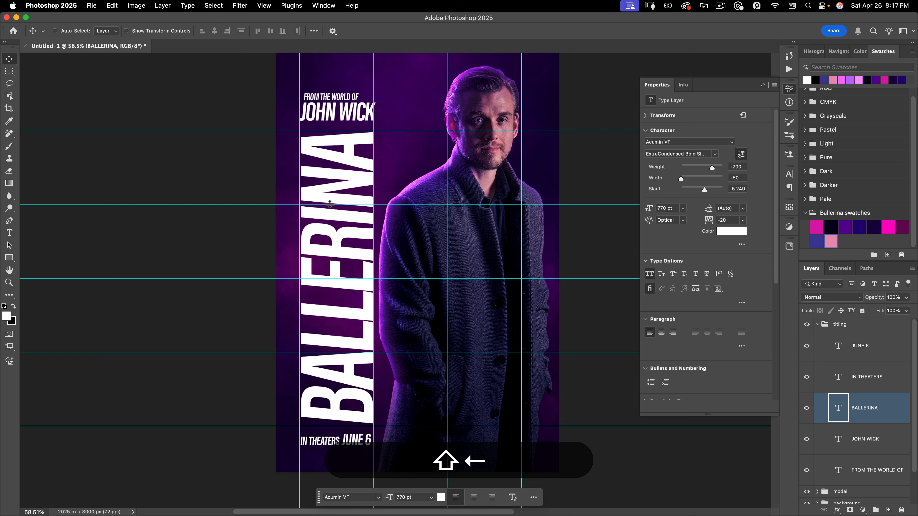
key(shift+Down)
key(shift+Right)
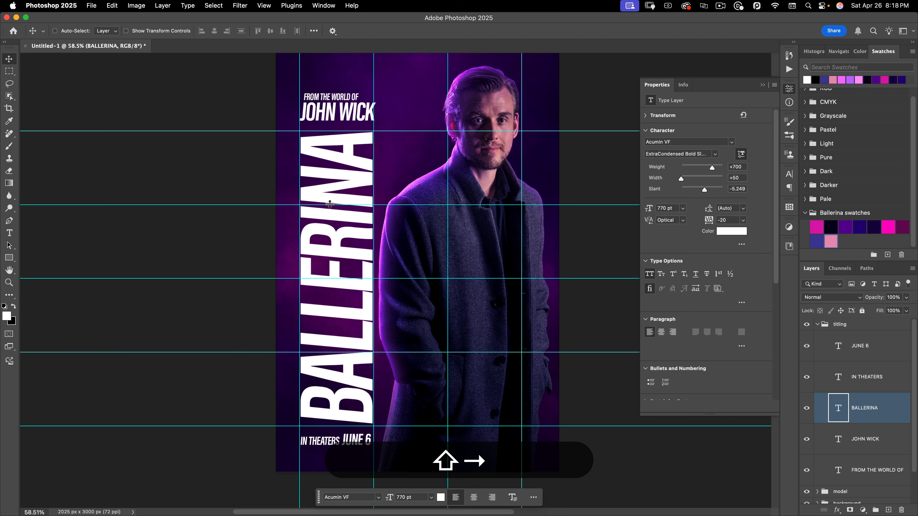
key(shift+Right)
key(shift+Left)
key(shift+Down)
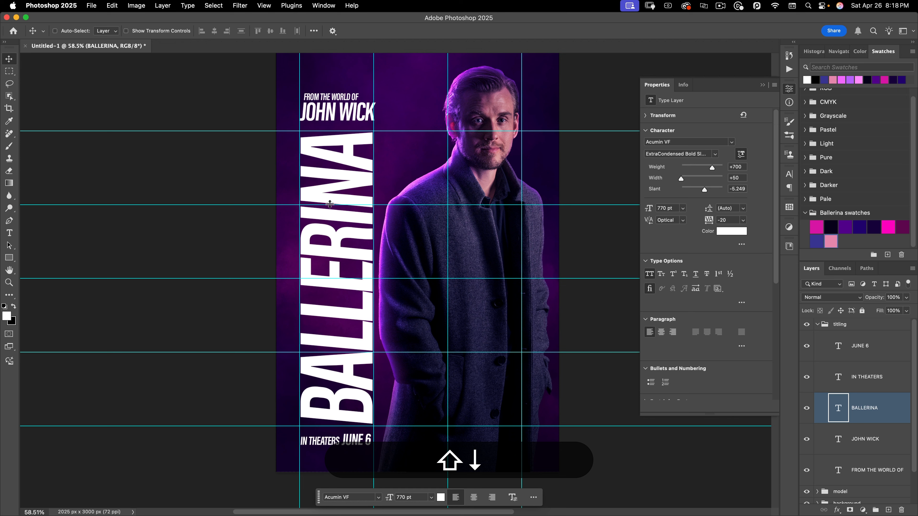
key(shift+Up)
key(shift+Right)
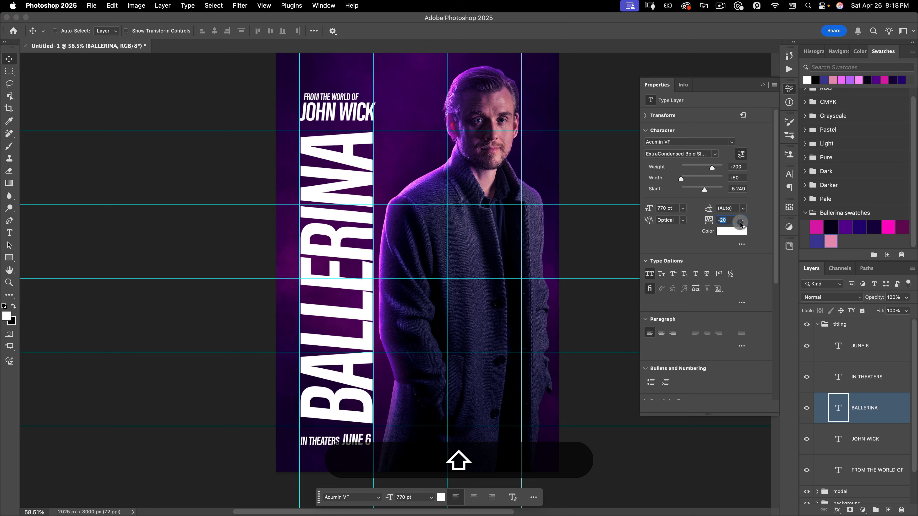
Set the tracking of the vertical "BALLERINA" title to -15.
click(721, 220)
key(shift+Return)
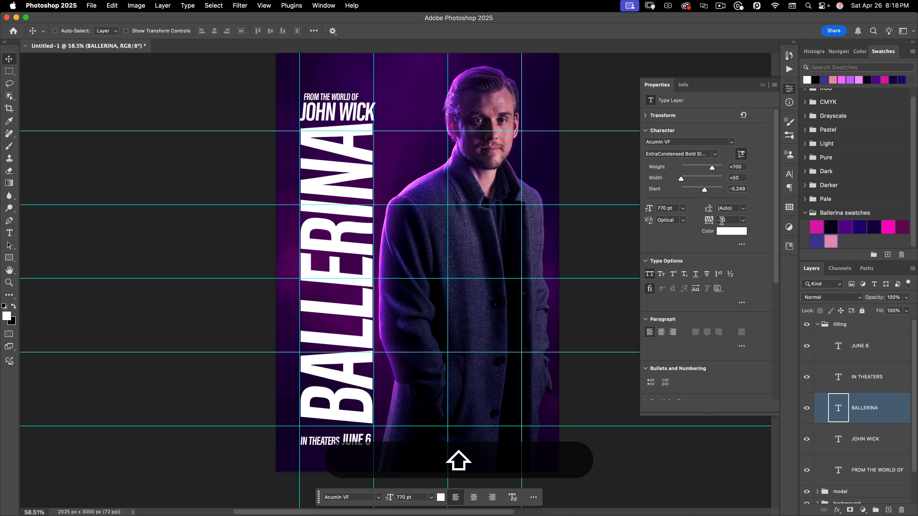
text(15)
key(shift+Return)
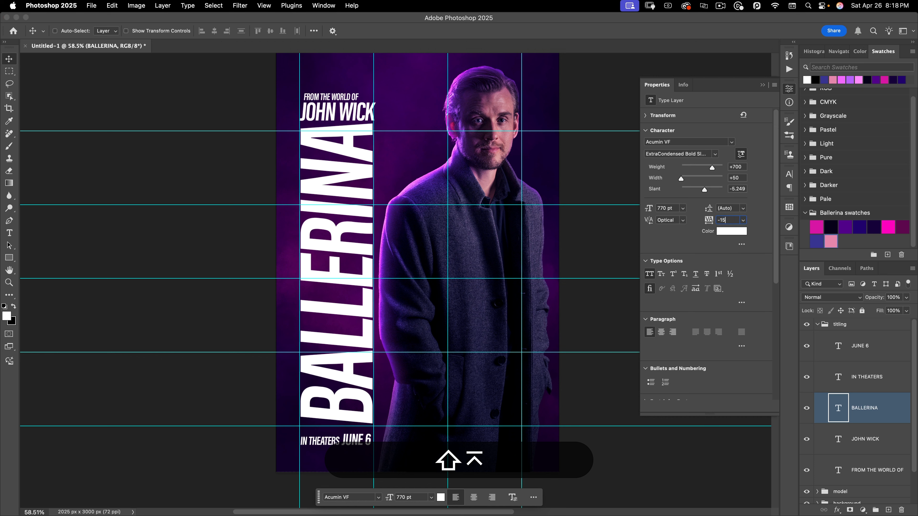
Nudge the vertical "BALLERINA" title down and slightly sideways to fit inside the guides, and collapse the text properties.
key(shift+Down)
key(shift+Down)
key(shift+Down)
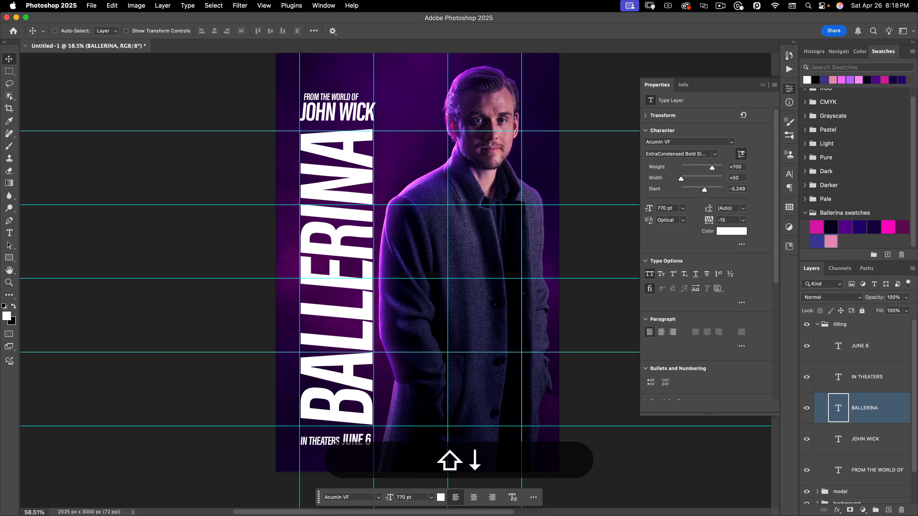
key(shift+Down)
key(shift+Down)
key(shift+Down)
key(shift+Down)
key(shift+Down)
key(shift+Down)
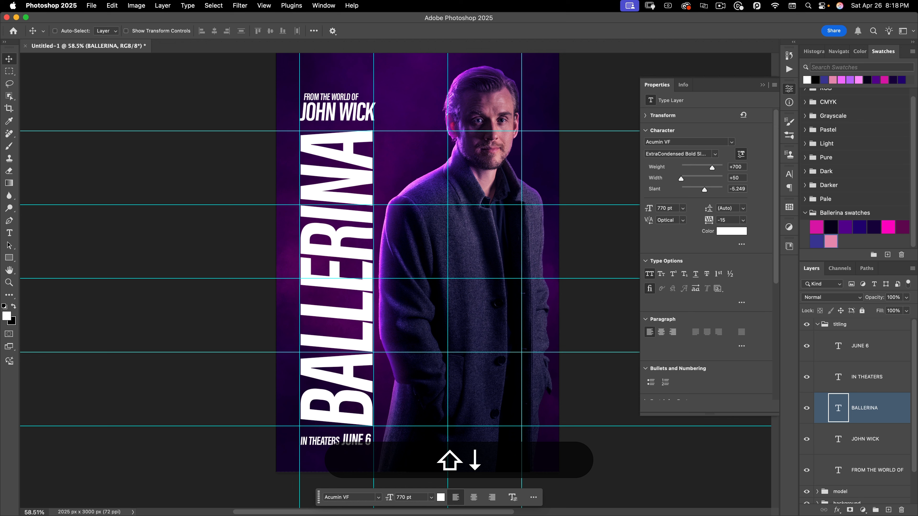
key(shift+Right)
key(shift+Down)
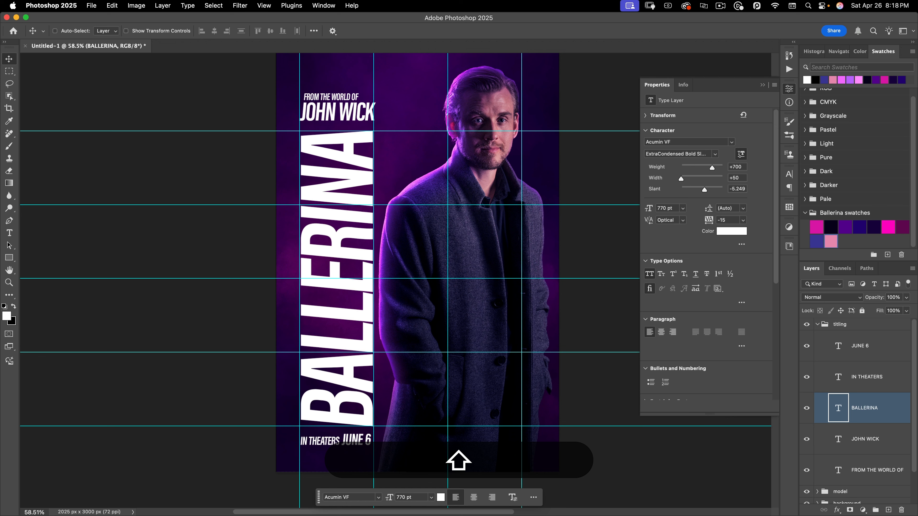
key(shift+Right)
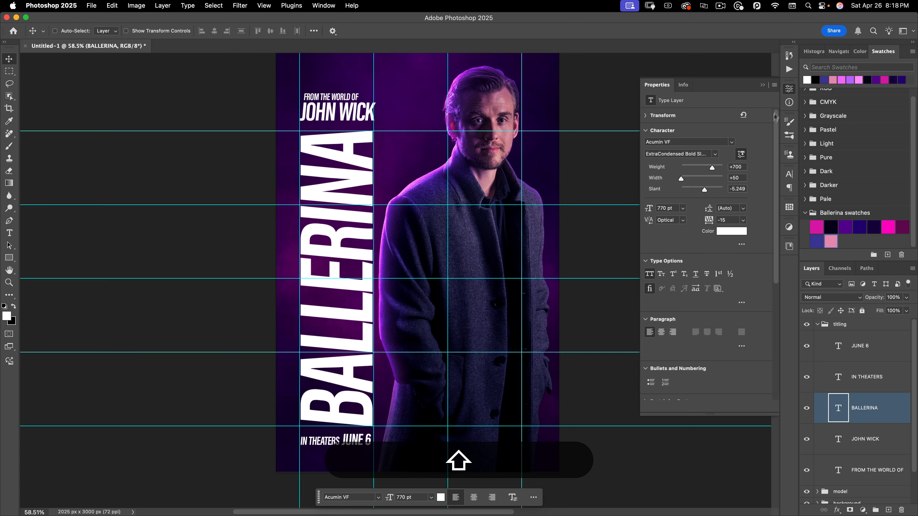
click(788, 86)
Add a Pattern Overlay effect to the "BALLERINA" layer, keeping the settings dialog clear of the title.
drag(338, 290, 386, 323)
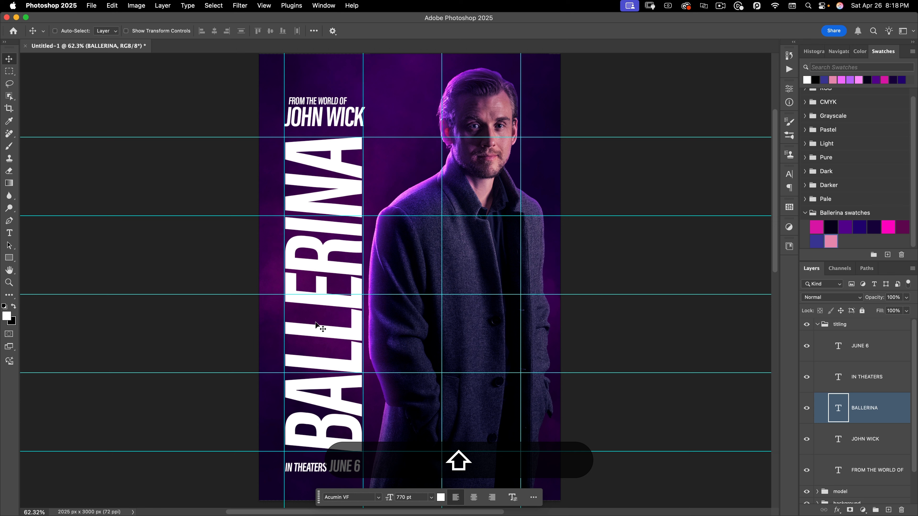
click(837, 510)
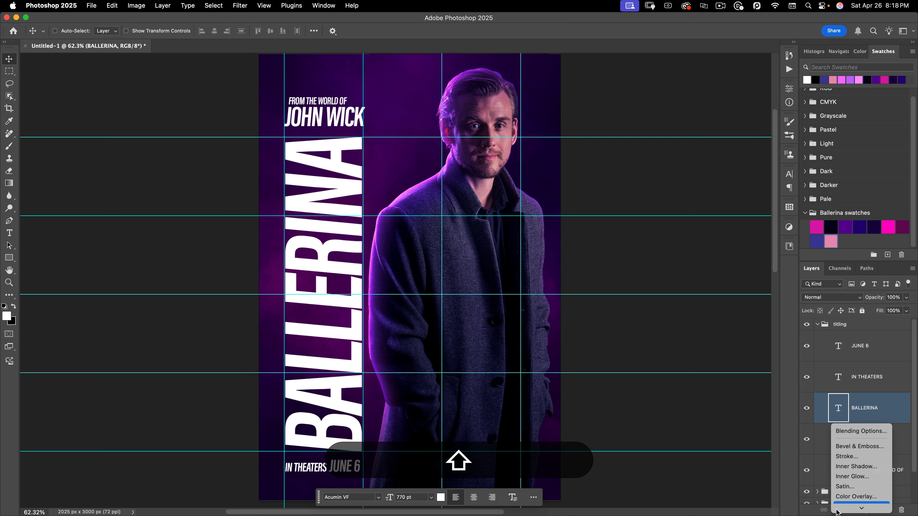
click(842, 486)
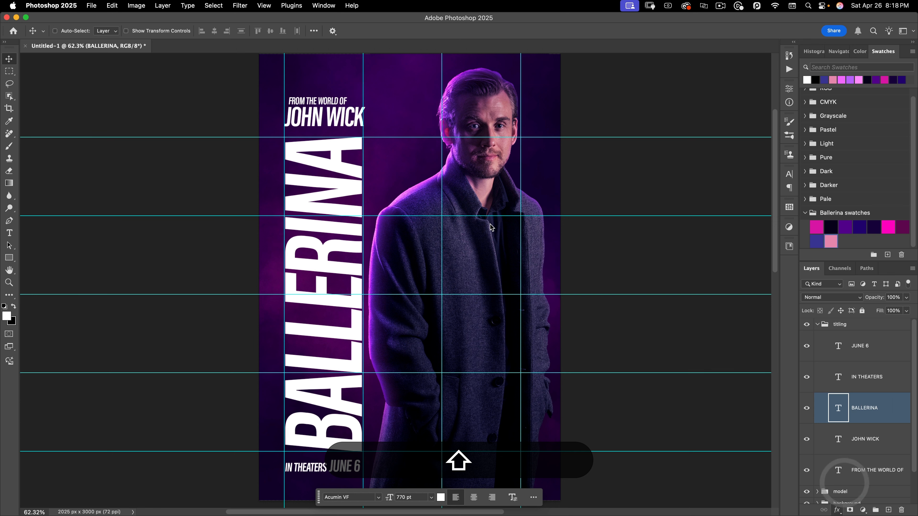
drag(699, 95, 571, 107)
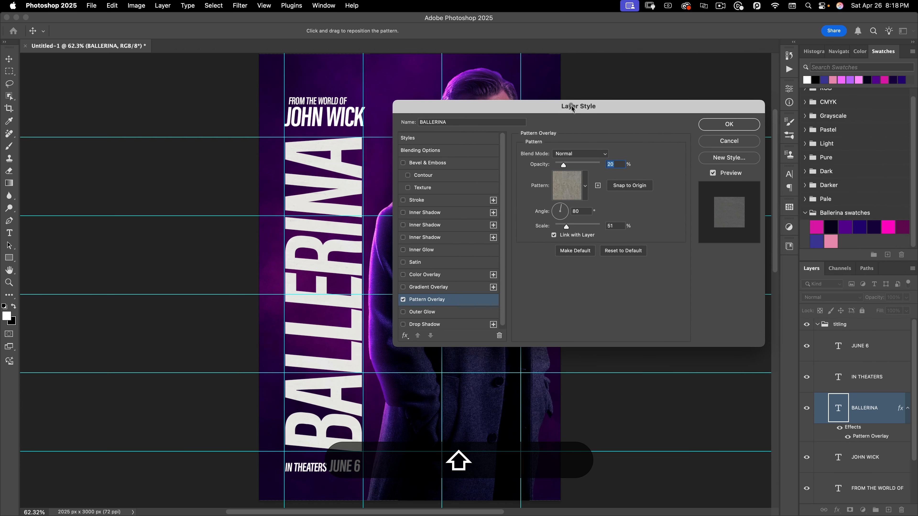
Delete the existing "pattern-samples" group from the pattern presets.
click(585, 186)
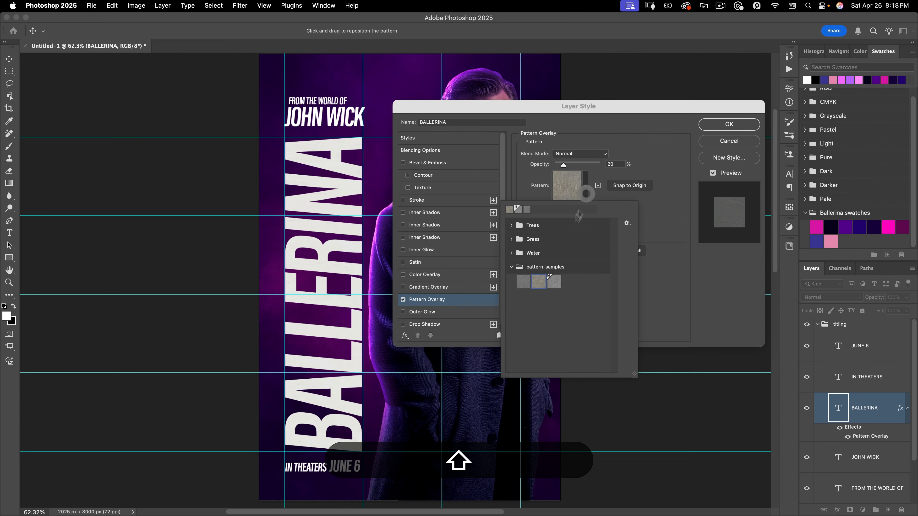
click(549, 268)
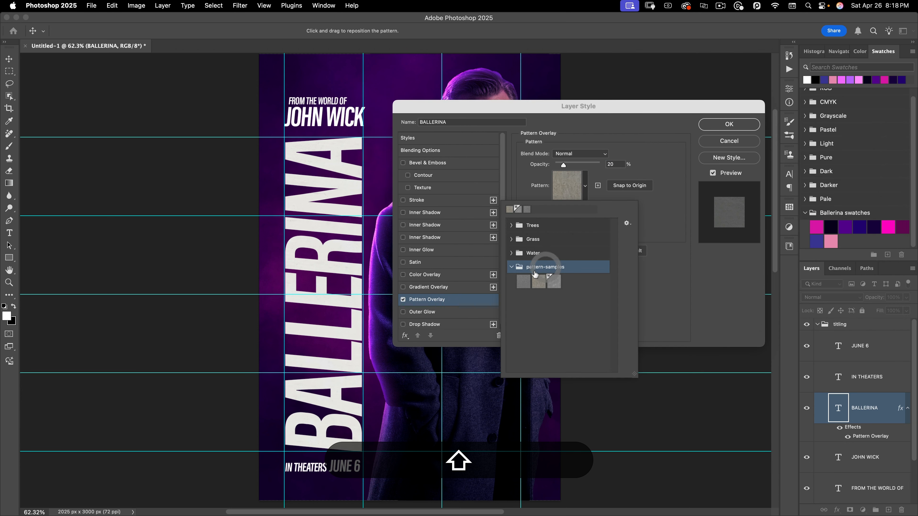
right_click(551, 267)
click(565, 314)
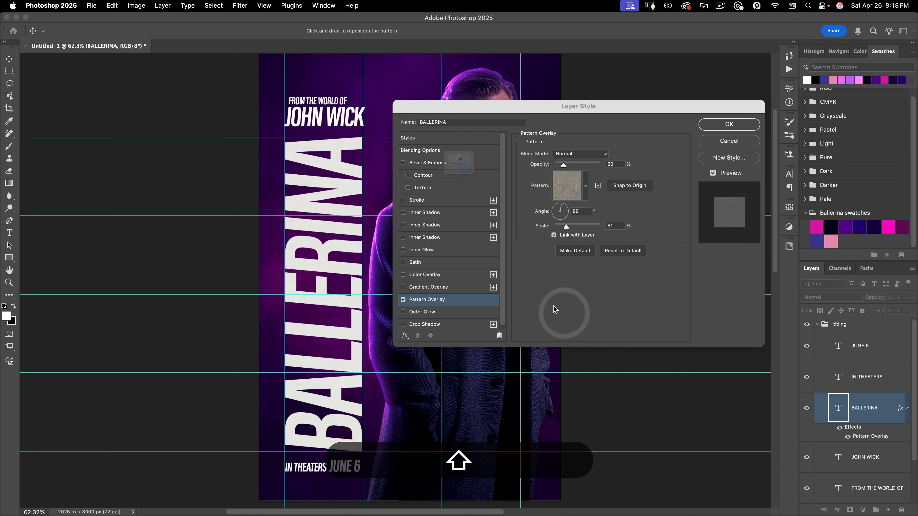
click(498, 201)
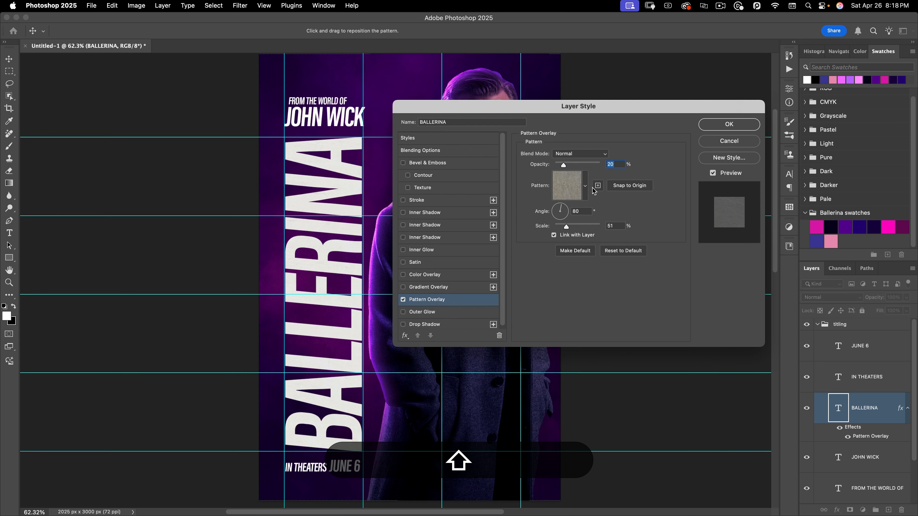
Import the "pattern-samples.pat" file from the assets folder into the pattern presets.
click(585, 186)
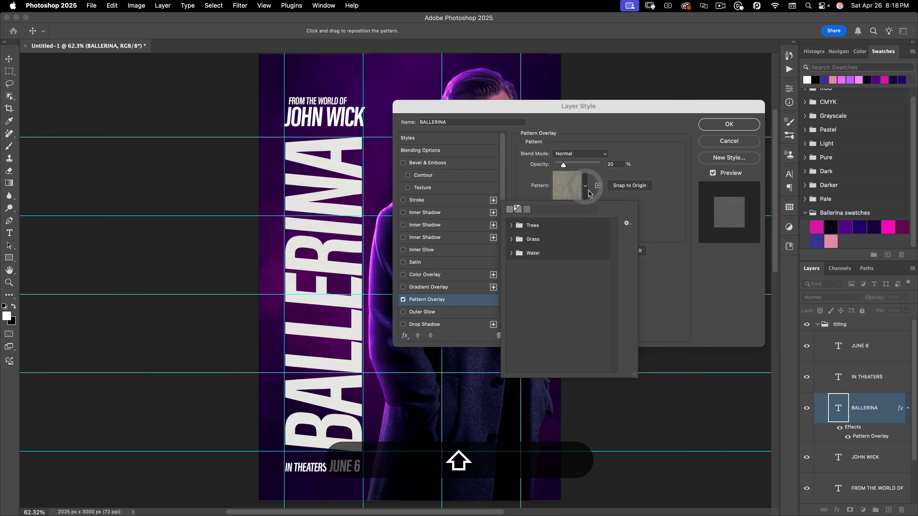
click(628, 224)
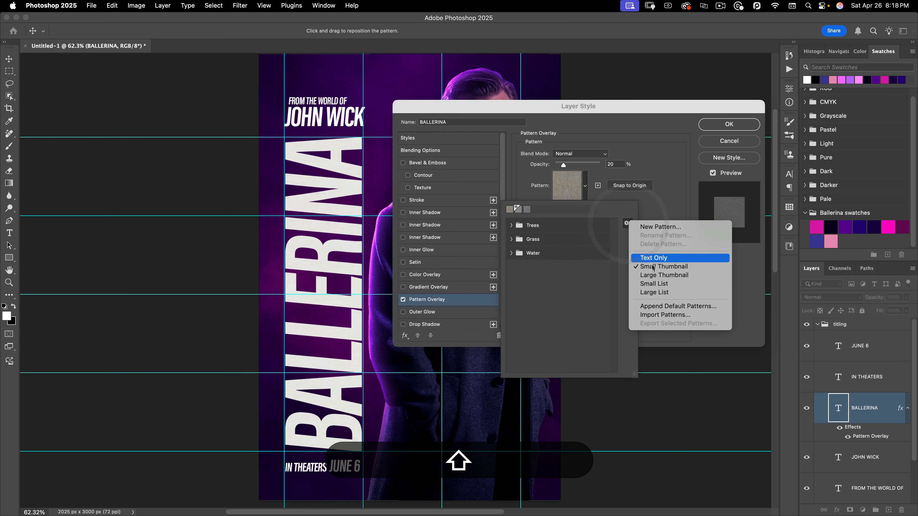
click(656, 315)
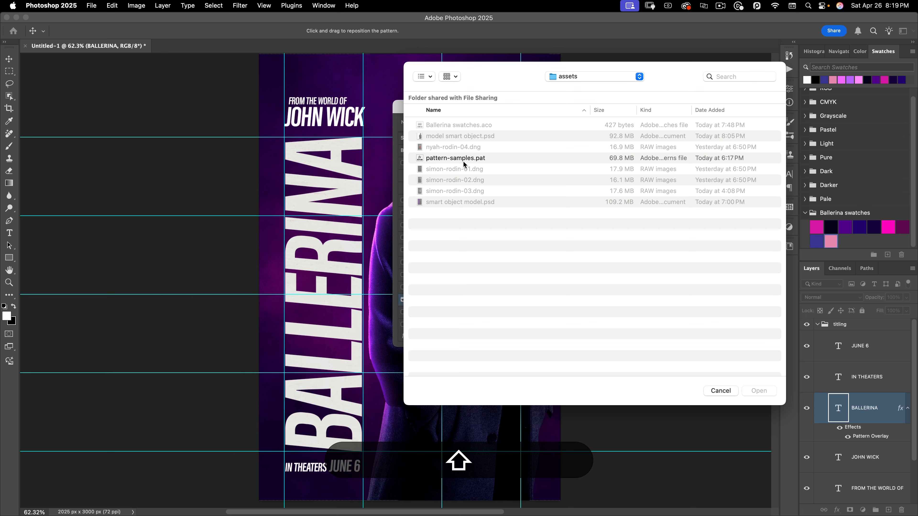
click(452, 159)
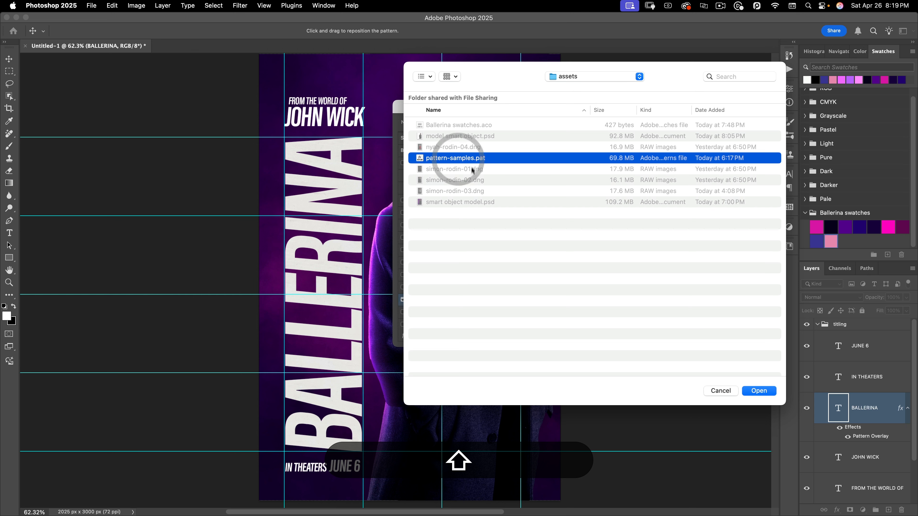
click(758, 391)
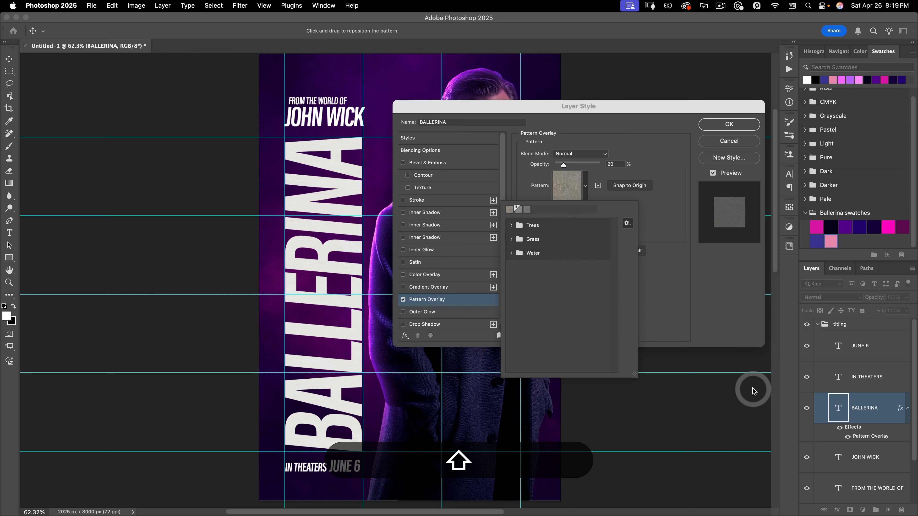
Try the textures in the "pattern-samples" group on the title and choose the second, brownish one.
click(511, 268)
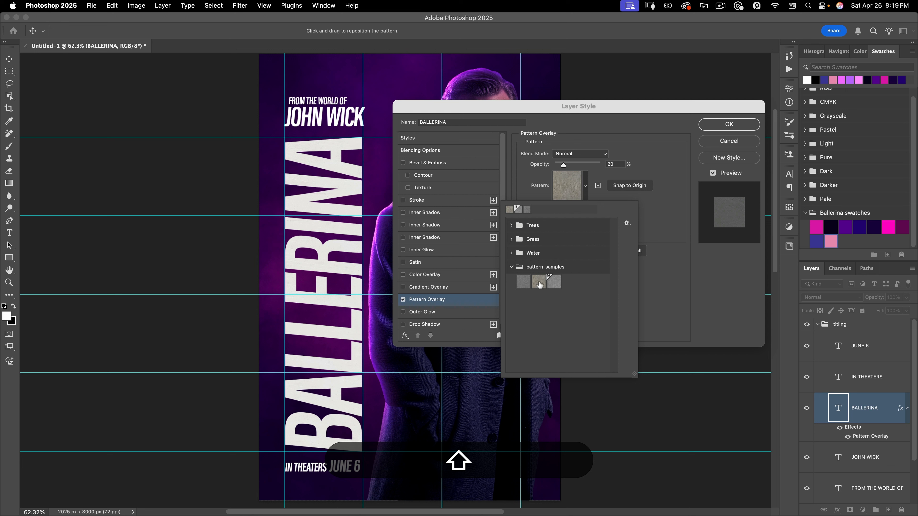
click(523, 282)
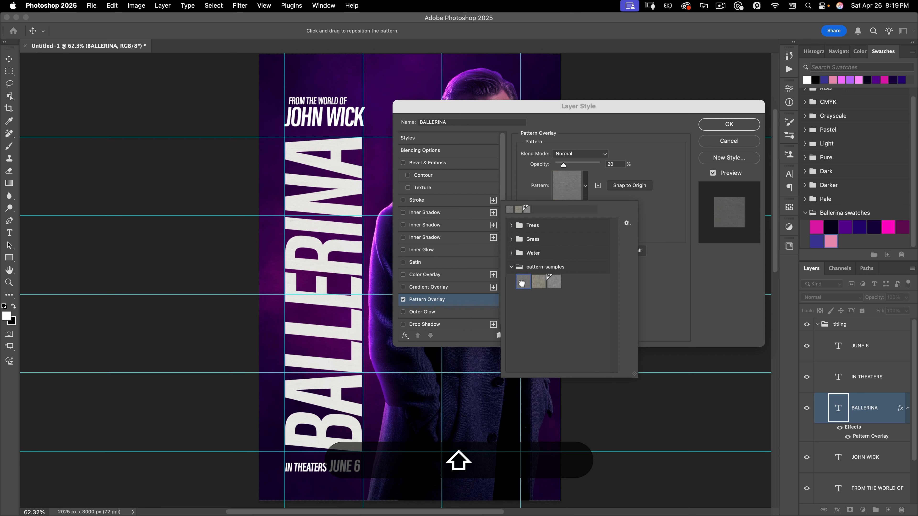
click(539, 282)
click(552, 285)
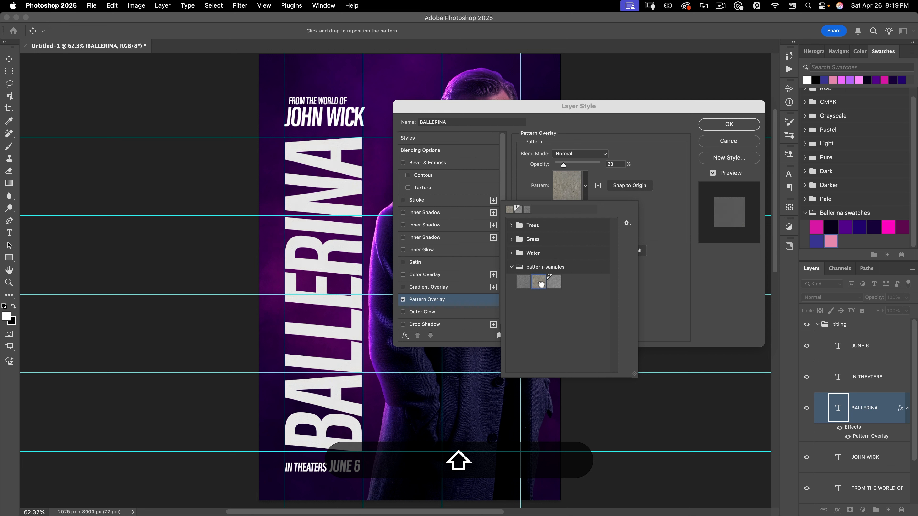
click(540, 283)
click(536, 189)
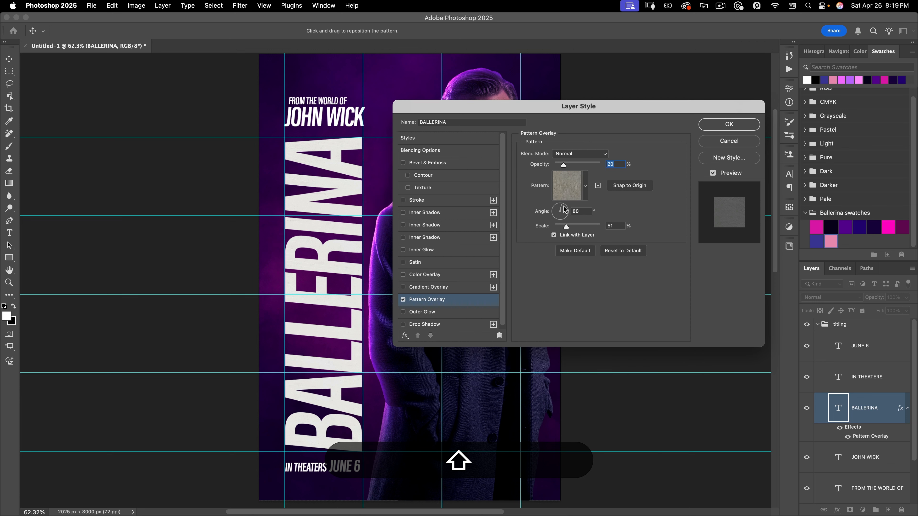
Set the title's Pattern Overlay to 100% opacity and 49% scale, keeping the angle at 80°.
drag(563, 210, 565, 191)
drag(564, 187, 651, 167)
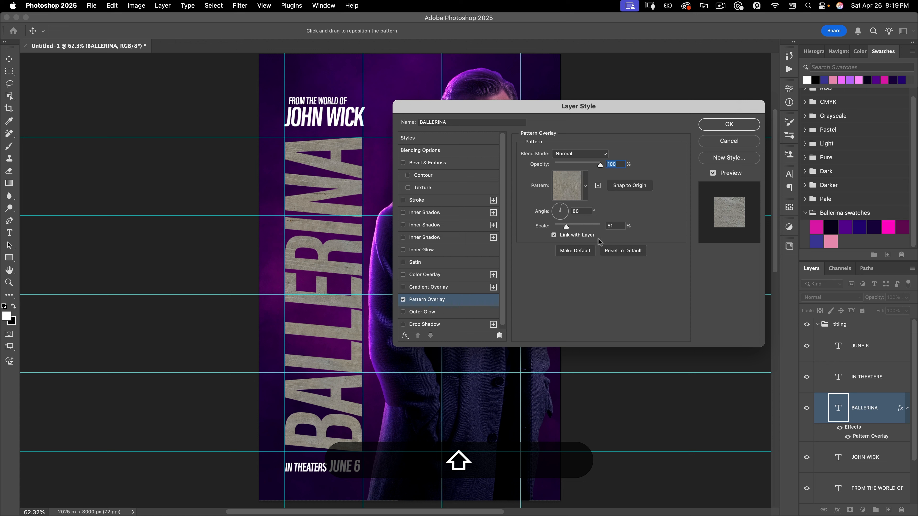
drag(565, 228, 566, 228)
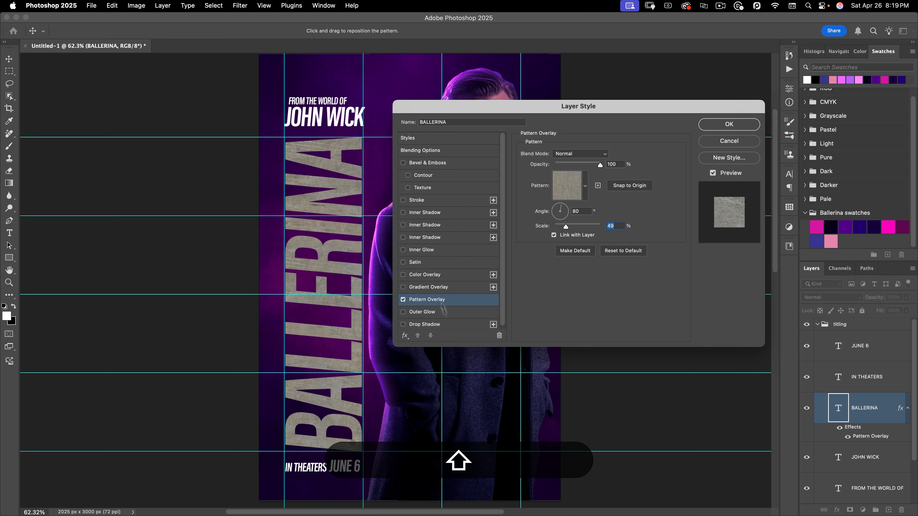
Reset the layer style's effects to the default list and re-enable the Pattern Overlay on the title.
click(410, 334)
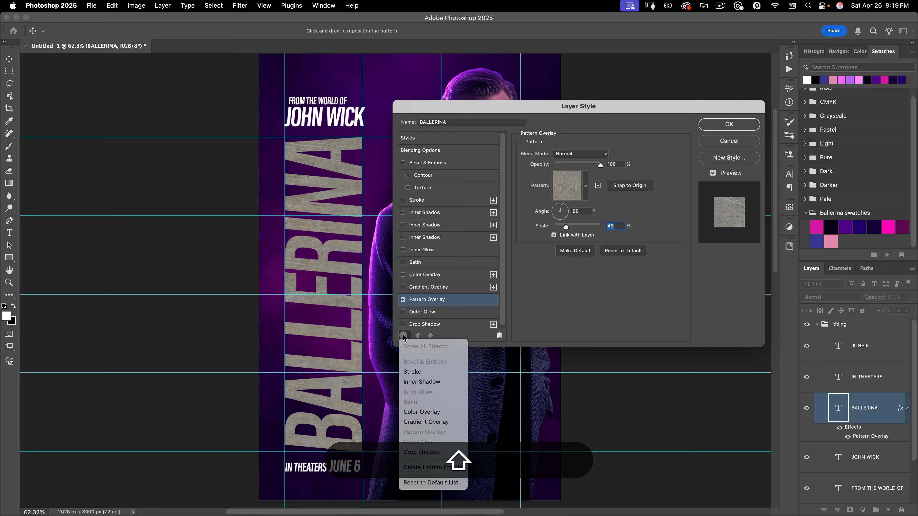
click(427, 482)
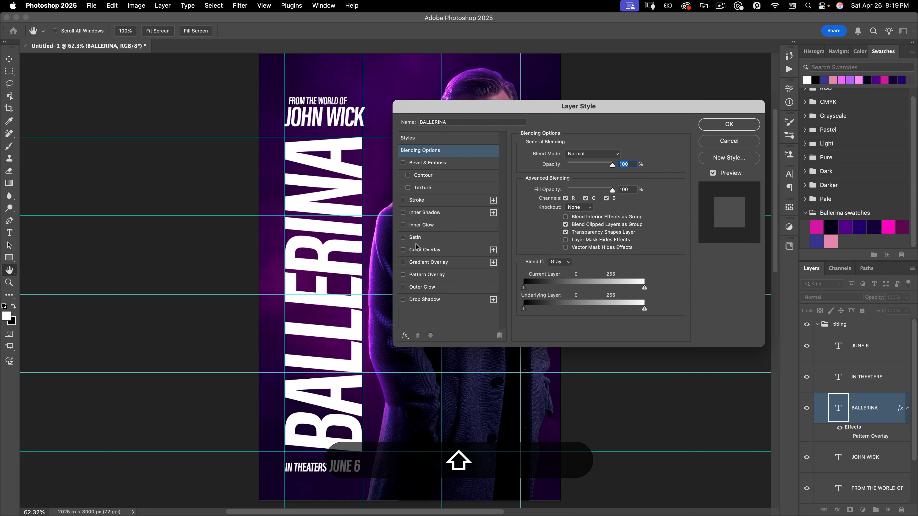
click(403, 275)
click(428, 274)
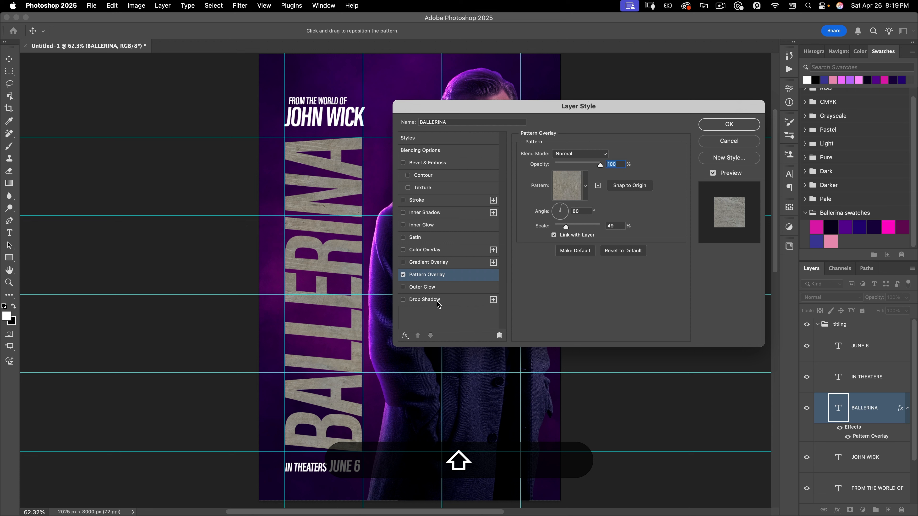
Add a magenta Outer Glow to the title in Screen mode with 18% opacity and 13 px size.
click(421, 288)
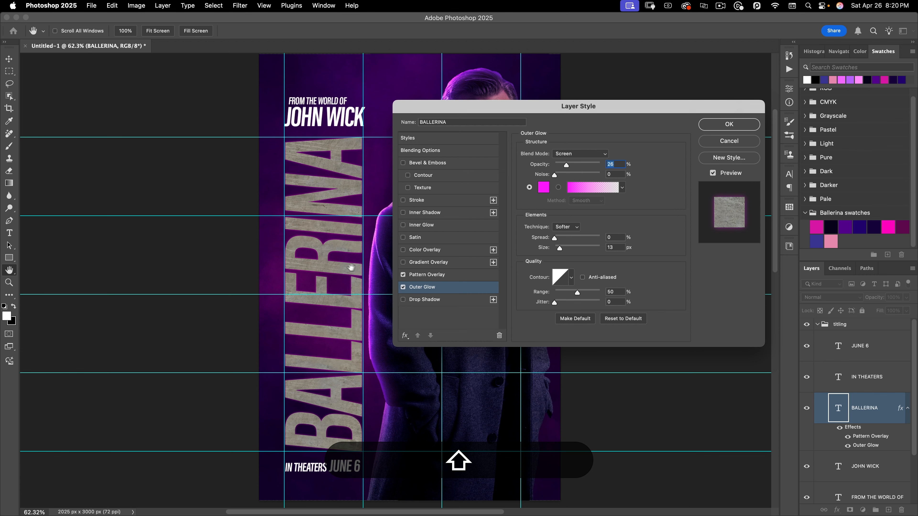
drag(333, 305, 431, 250)
key(shift)
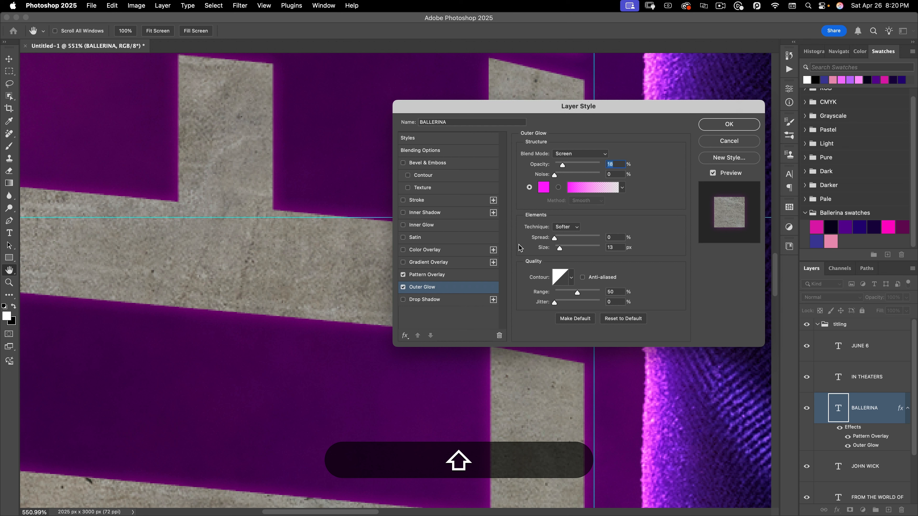
Add a Gradient Overlay to the "BALLERINA" title and reset its settings to the defaults.
click(430, 263)
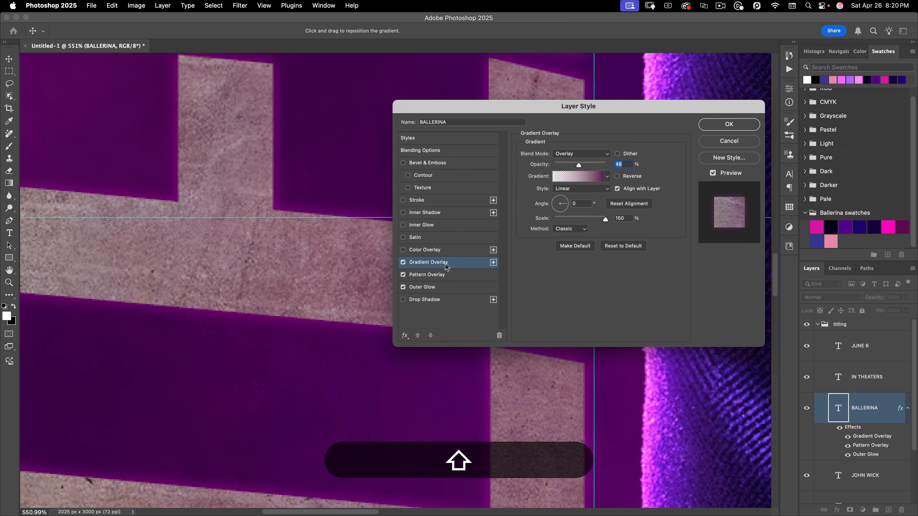
click(623, 246)
key(shift+super+0)
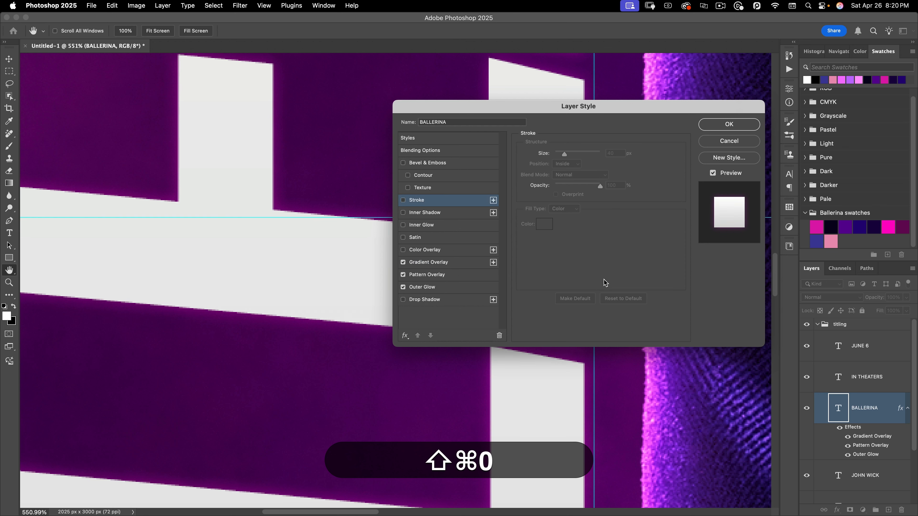
click(433, 266)
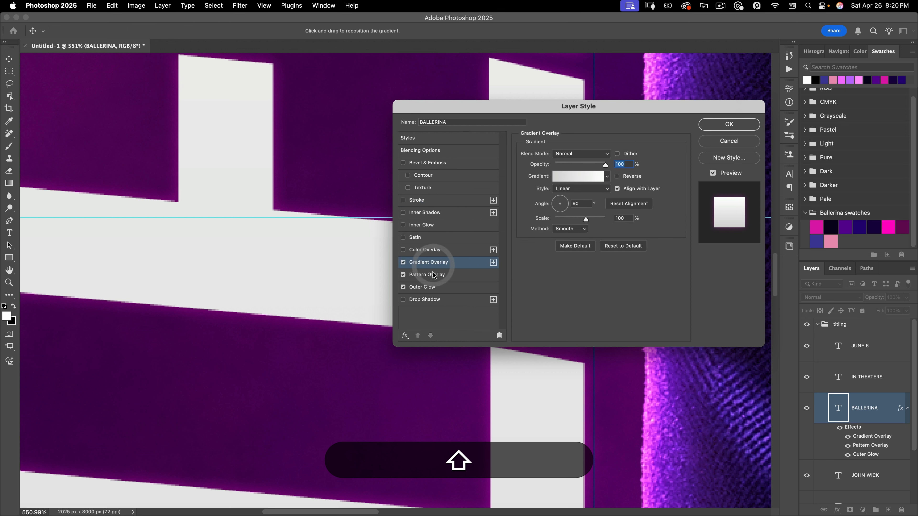
Set the start colour of the title's Gradient Overlay to #DC00C0.
click(608, 179)
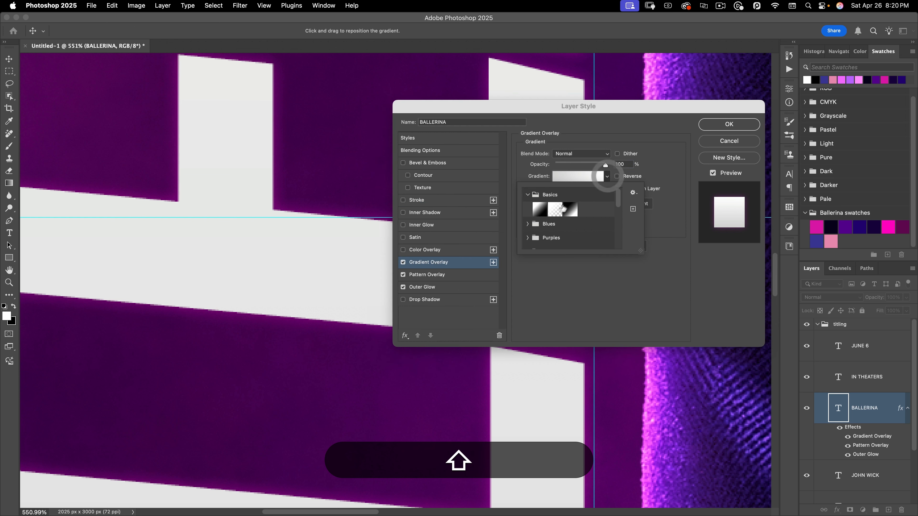
click(575, 177)
click(516, 255)
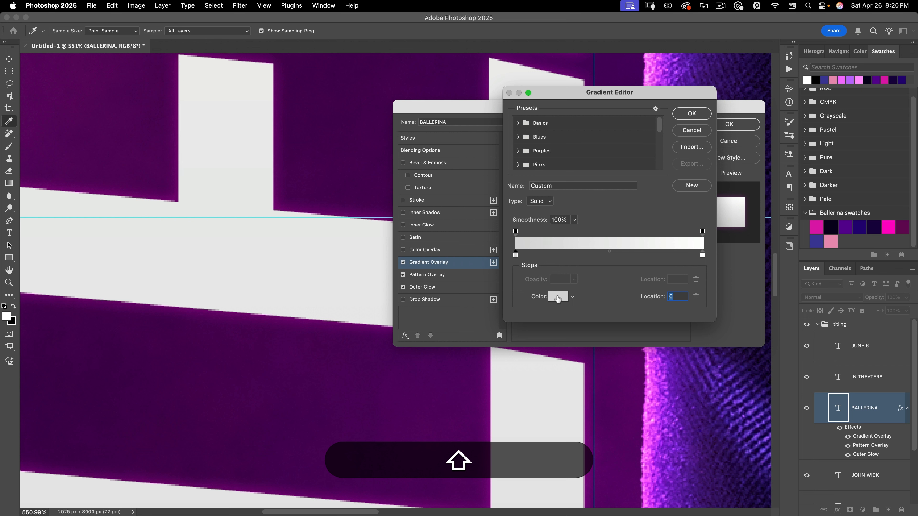
click(556, 296)
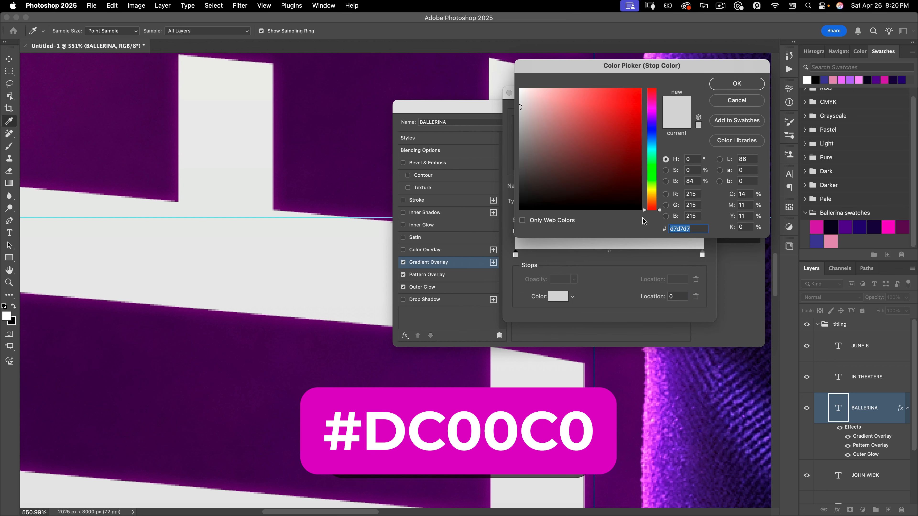
text(DC00C0)
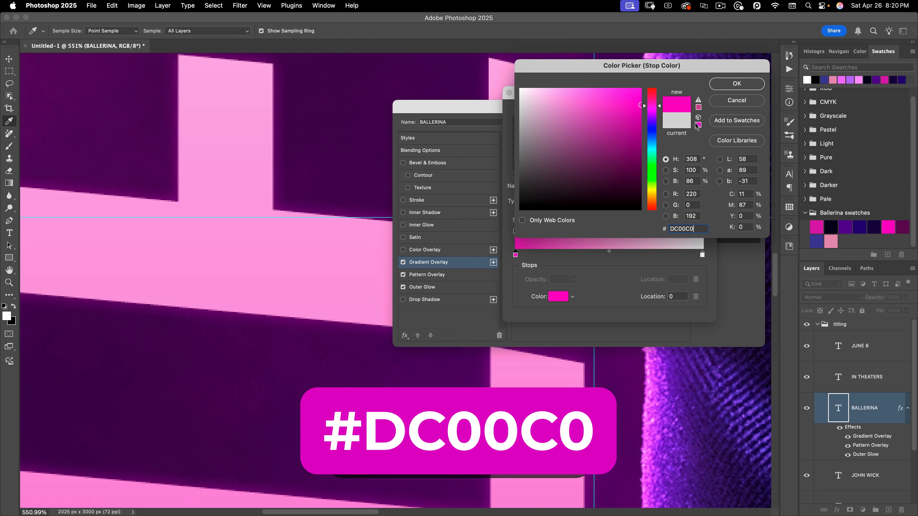
click(728, 86)
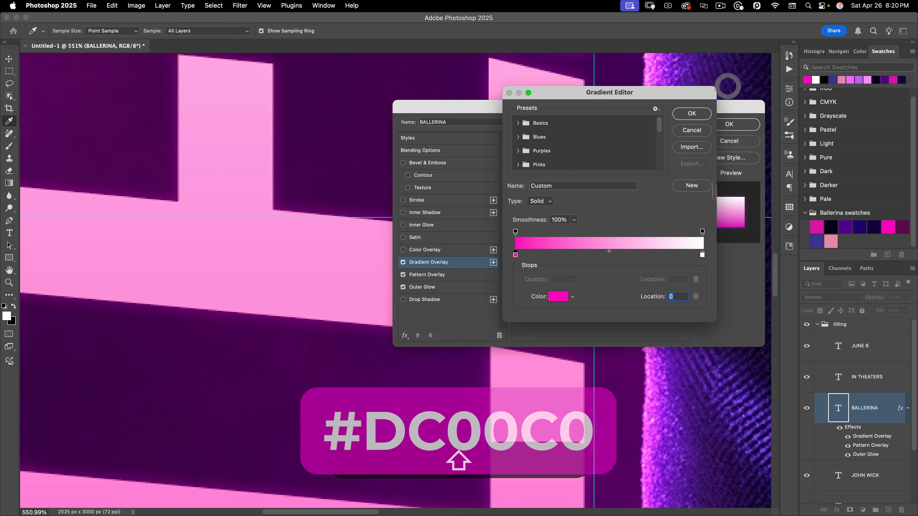
Set the gradient's end colour stop to #5B0F58 and accept the edited gradient.
click(702, 255)
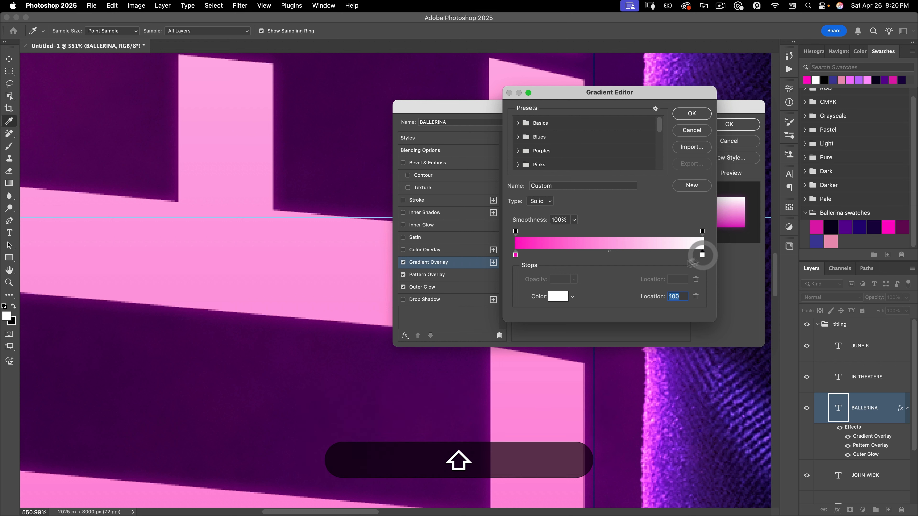
click(558, 296)
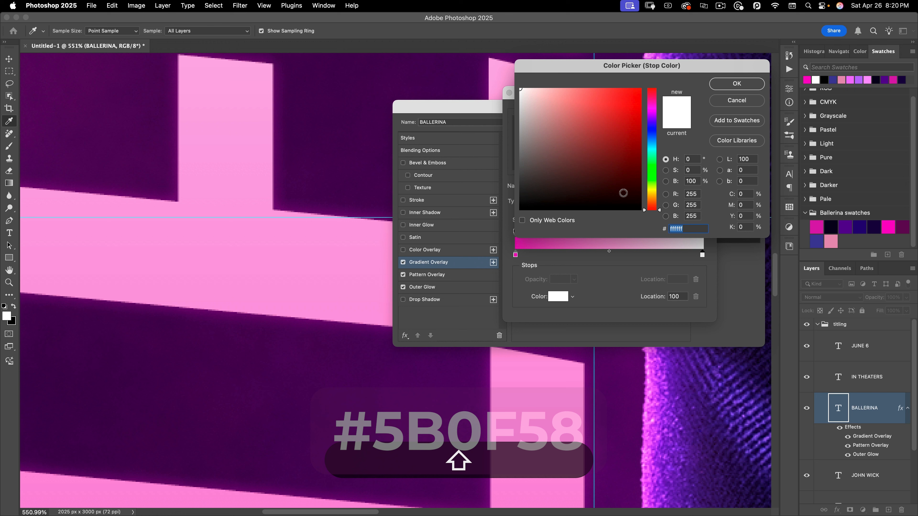
text(5B0F)
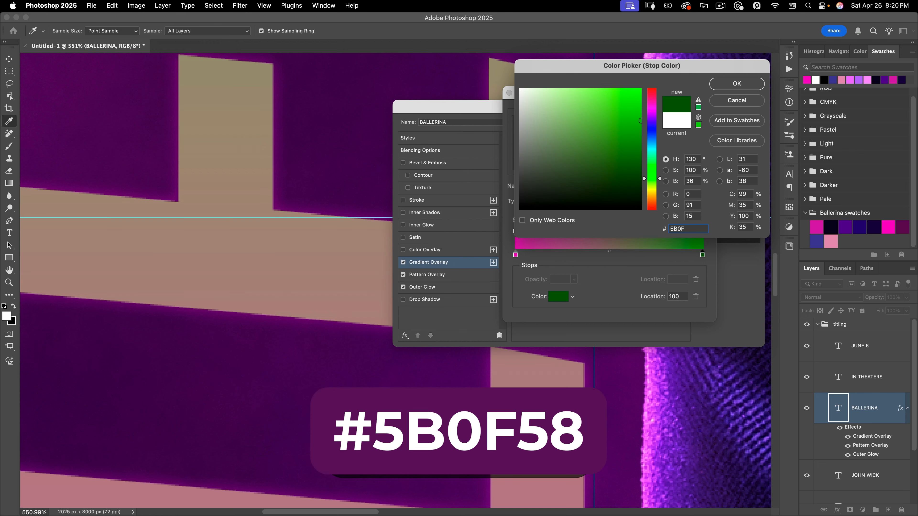
text(58)
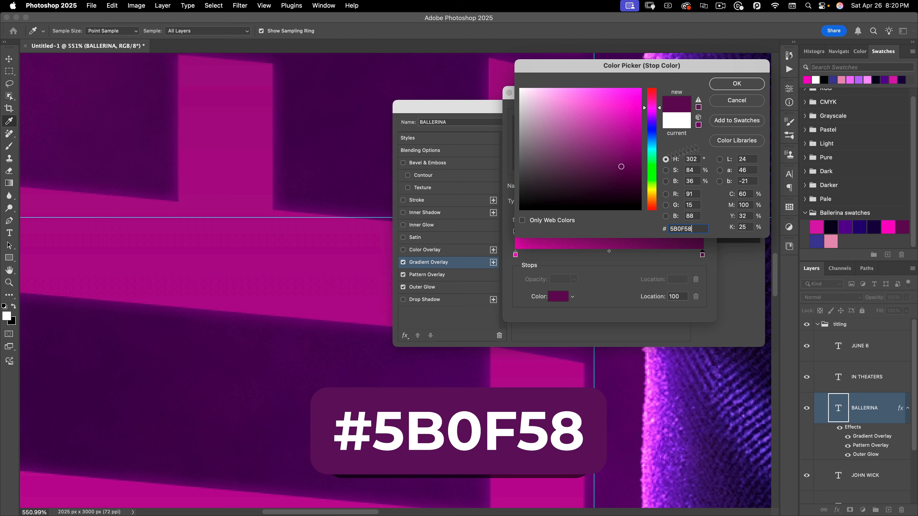
click(758, 87)
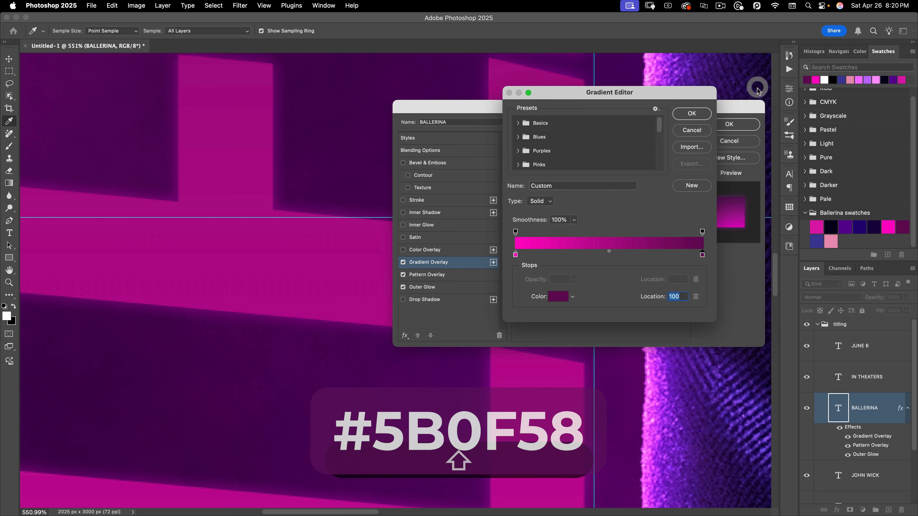
click(692, 113)
Set the Gradient Overlay's blend mode to Overlay and apply the layer style to the title.
click(580, 153)
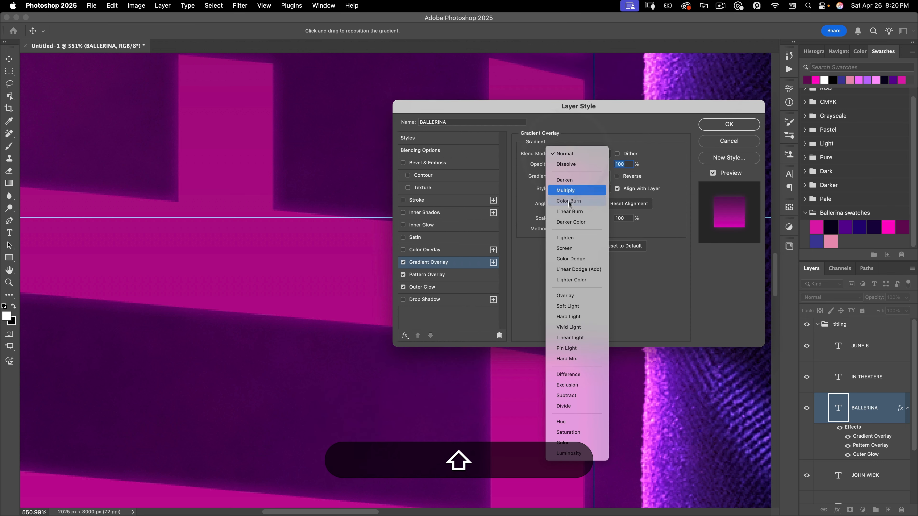
click(565, 295)
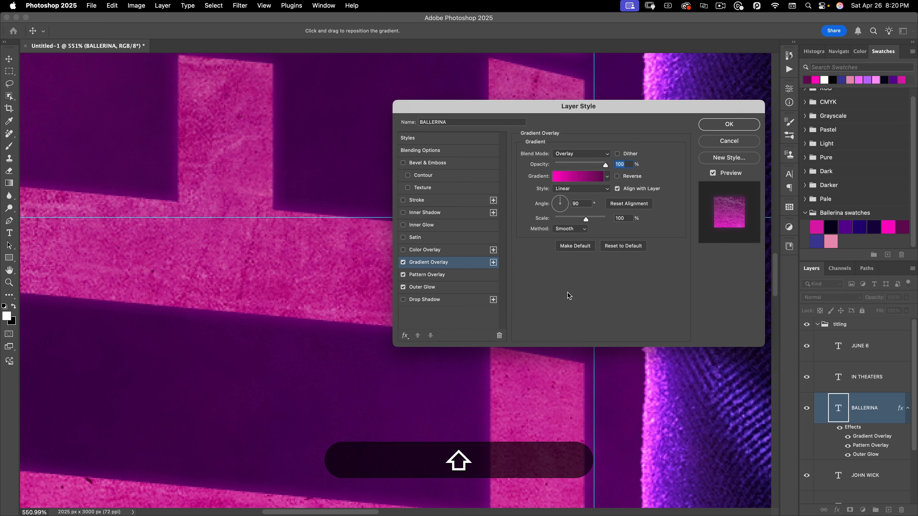
key(shift+super+0)
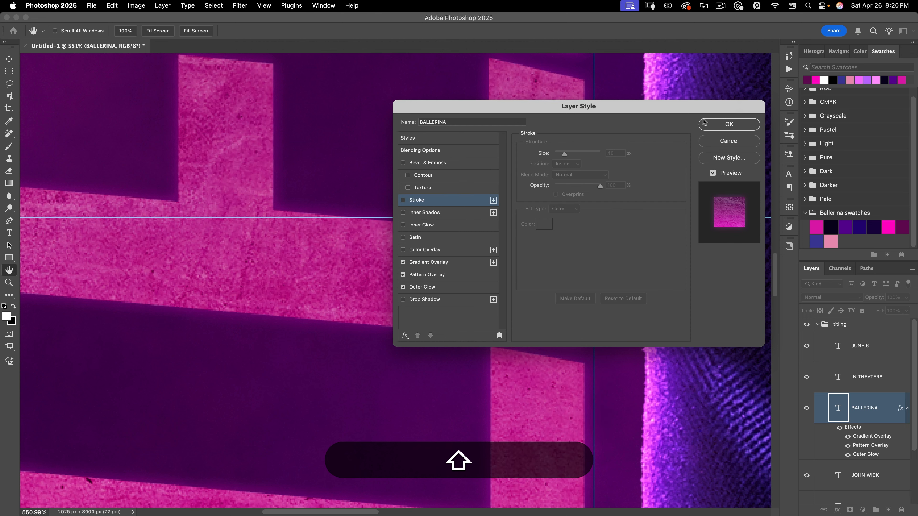
click(728, 124)
key(shift+super+0)
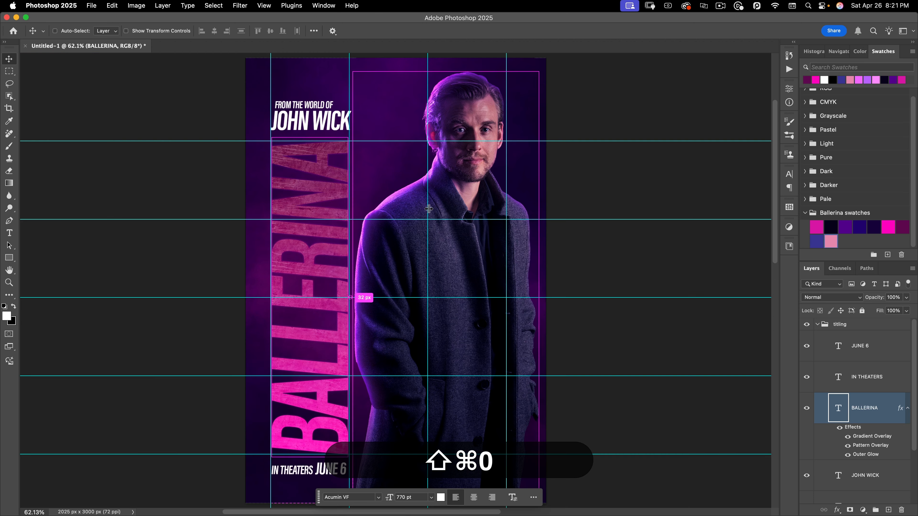
drag(305, 329, 381, 324)
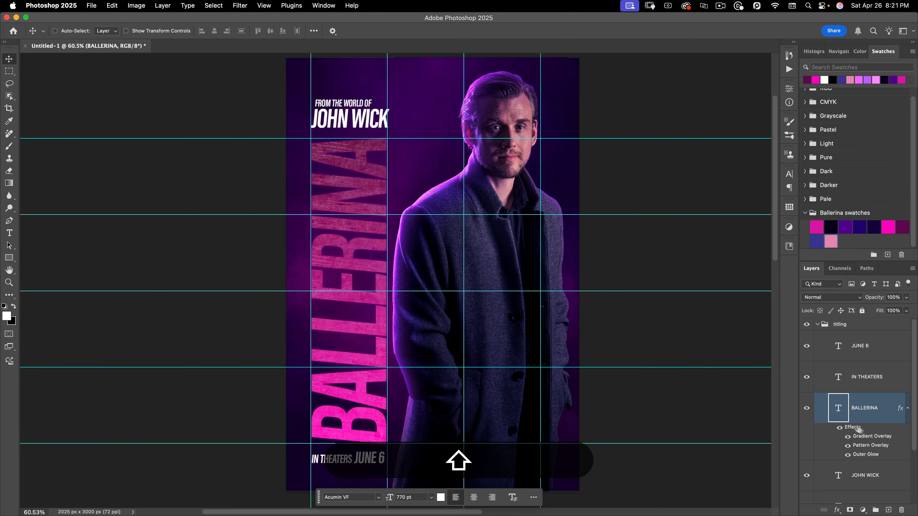
Reopen the title's Gradient Overlay and set its angle to 0°.
double_click(867, 436)
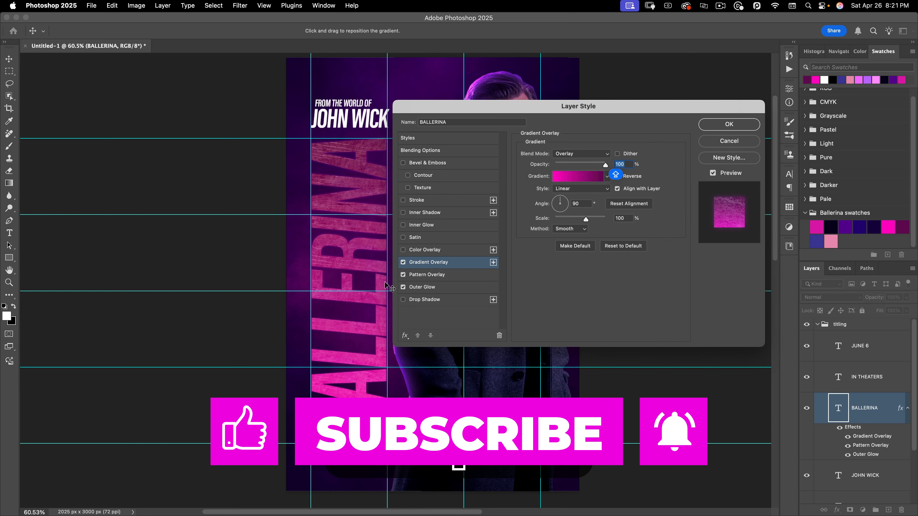
click(569, 200)
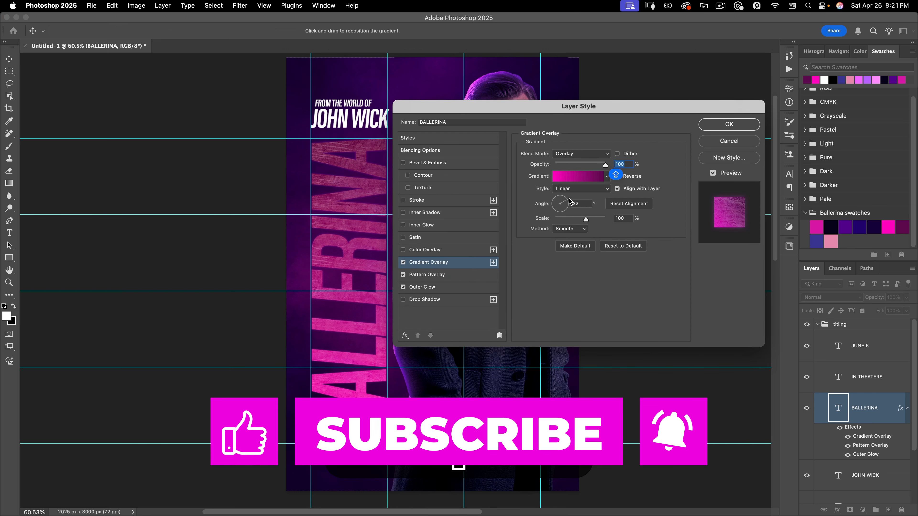
drag(570, 201, 588, 206)
click(588, 205)
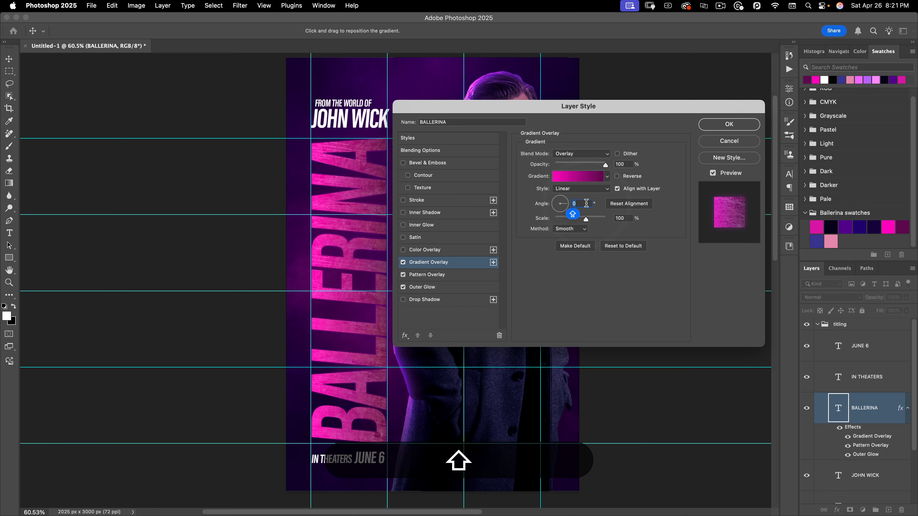
click(638, 205)
click(632, 206)
Add a second Gradient Overlay to the title, with its starting opacity stop at 0% and the opacity midpoint at 16%.
click(493, 262)
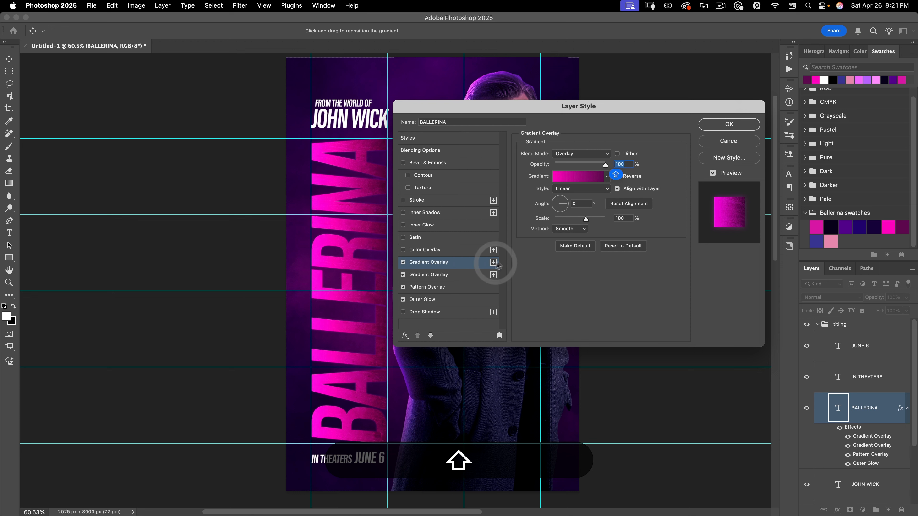
click(575, 183)
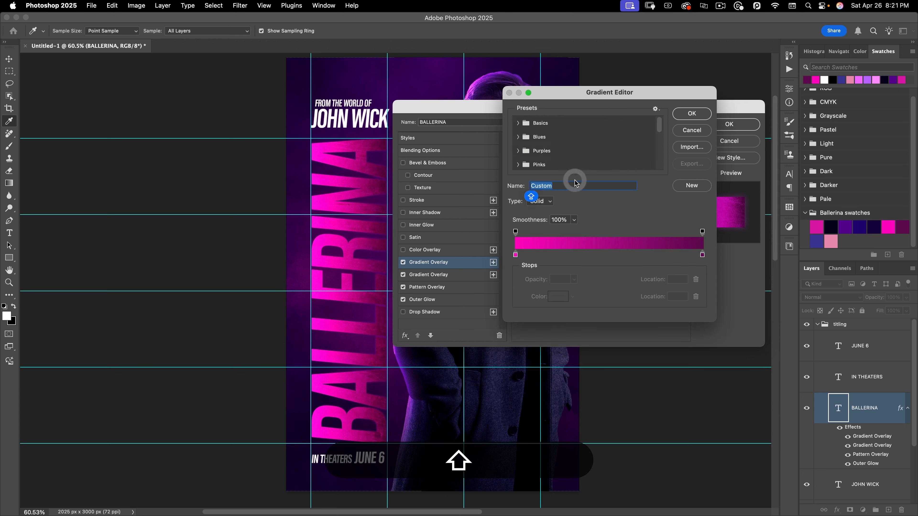
click(515, 232)
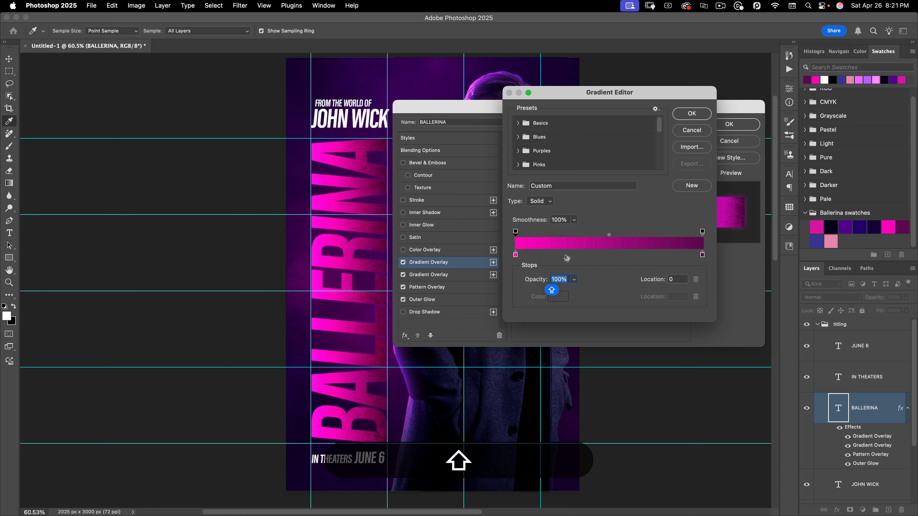
text(0)
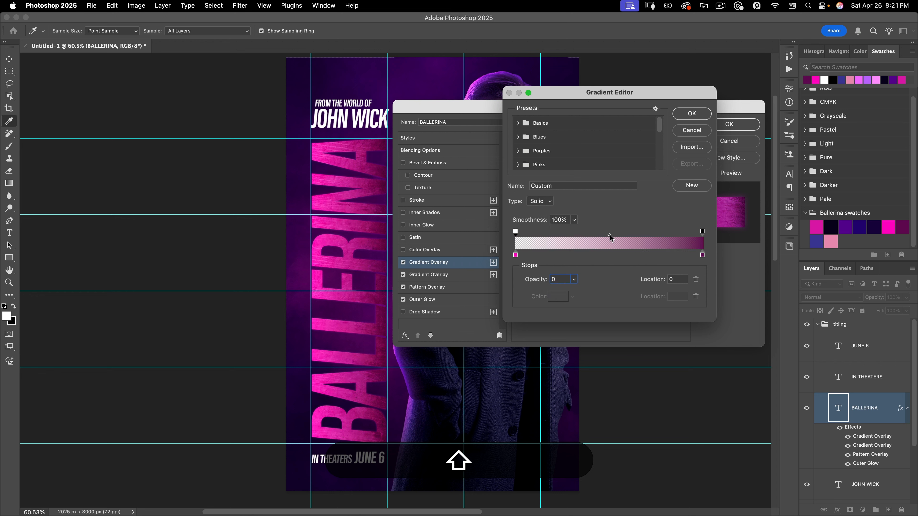
drag(611, 237, 546, 235)
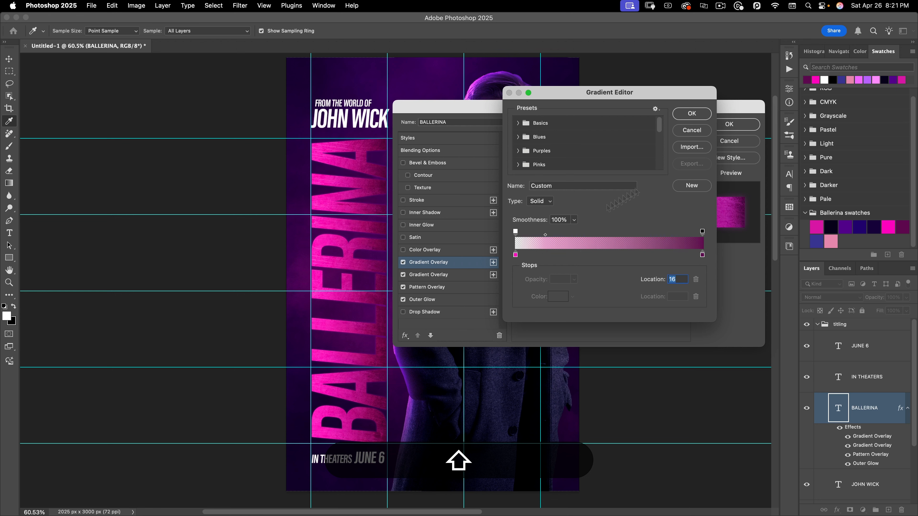
click(697, 114)
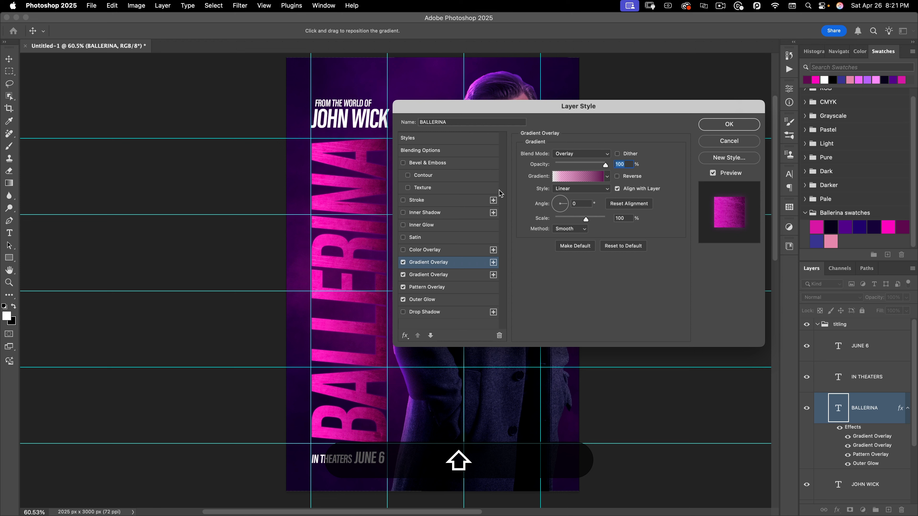
Add an Inner Shadow to the title, reset it to the defaults, and set it to Screen mode with a bright magenta colour.
click(447, 215)
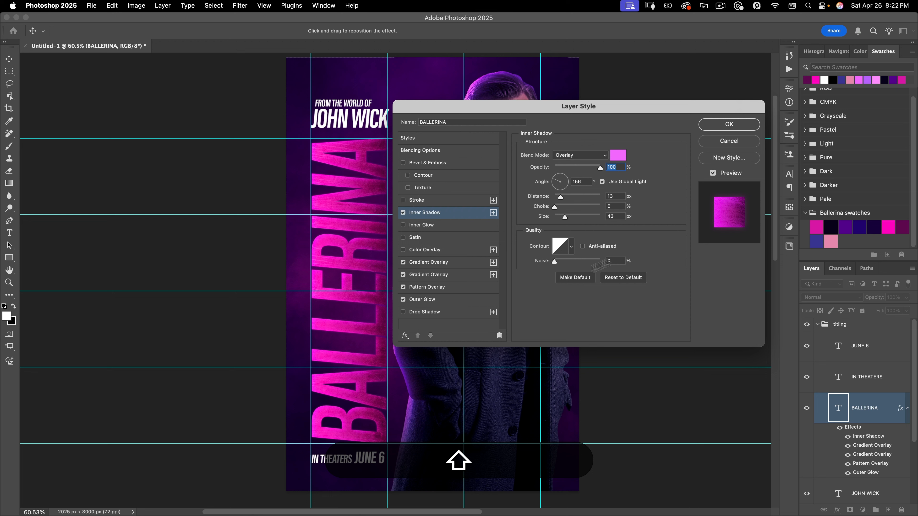
click(622, 277)
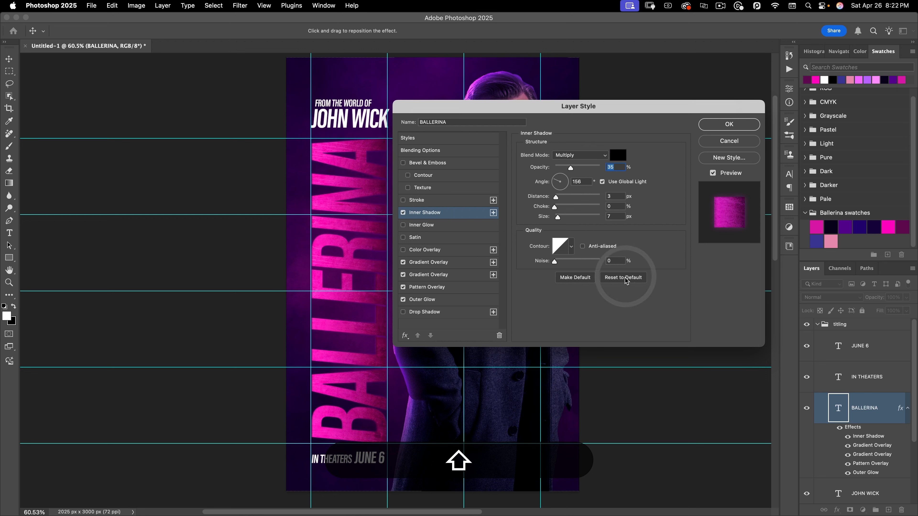
click(596, 158)
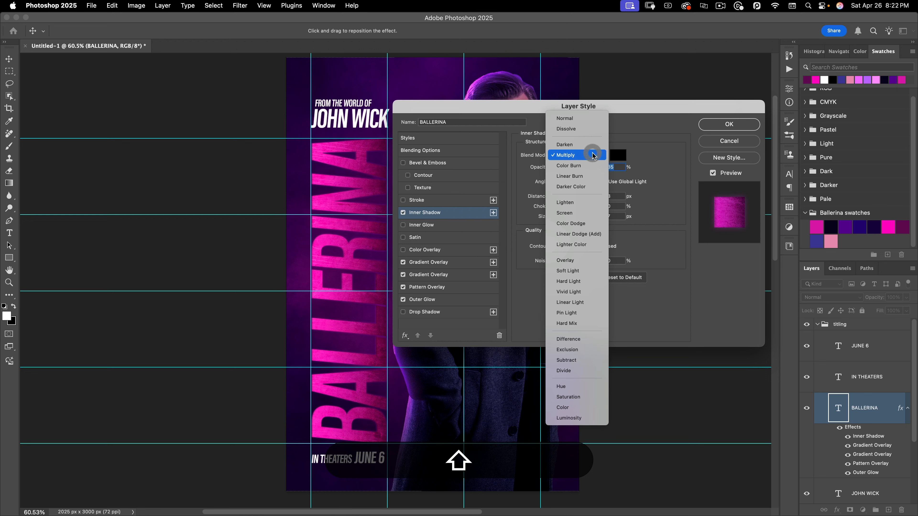
click(581, 213)
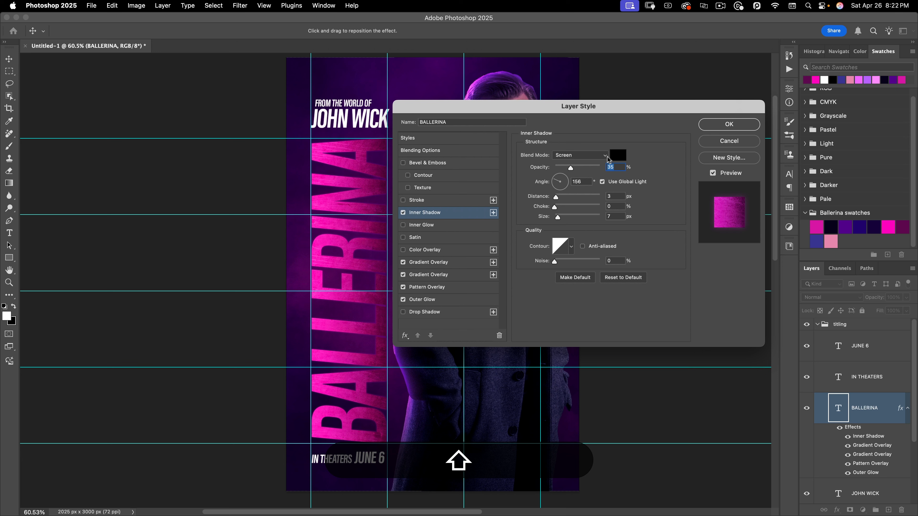
click(618, 156)
drag(656, 121, 605, 70)
click(759, 81)
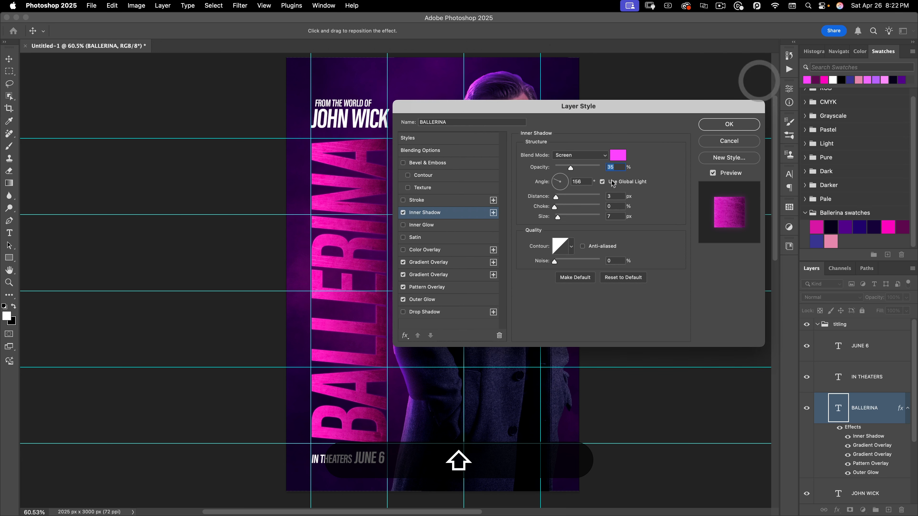
Set the Inner Shadow's distance to 0 px and size to 13 px, and lower its opacity.
drag(543, 199, 512, 196)
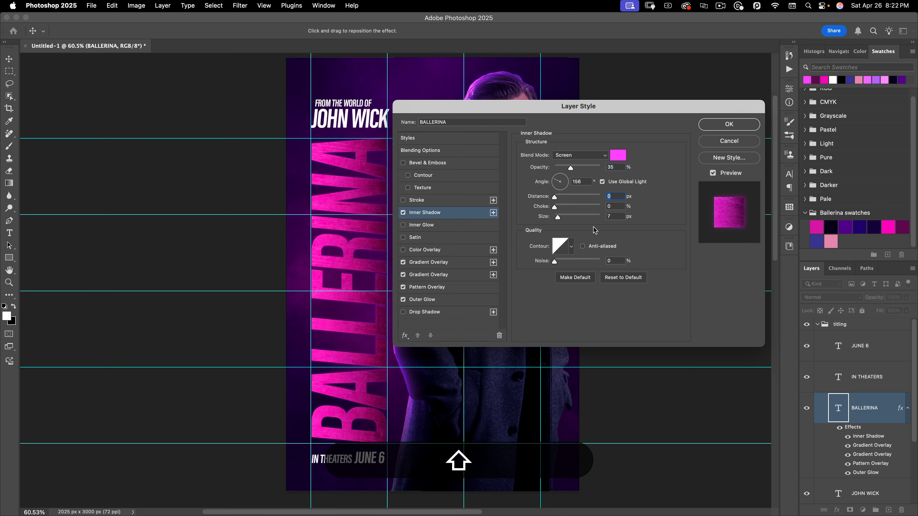
drag(616, 217, 578, 213)
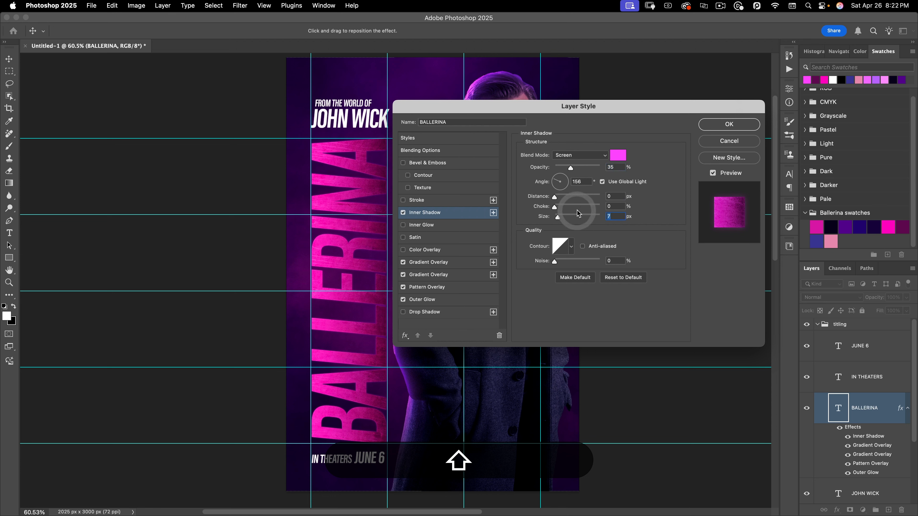
text(13)
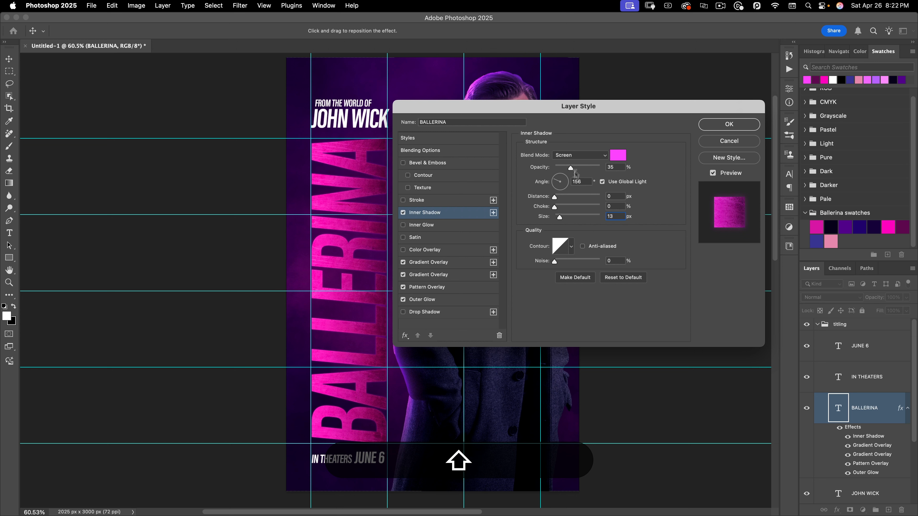
drag(570, 168, 566, 170)
click(562, 169)
Add Bevel & Emboss to the title, reset it to the defaults, and raise its depth to 1000%.
click(425, 164)
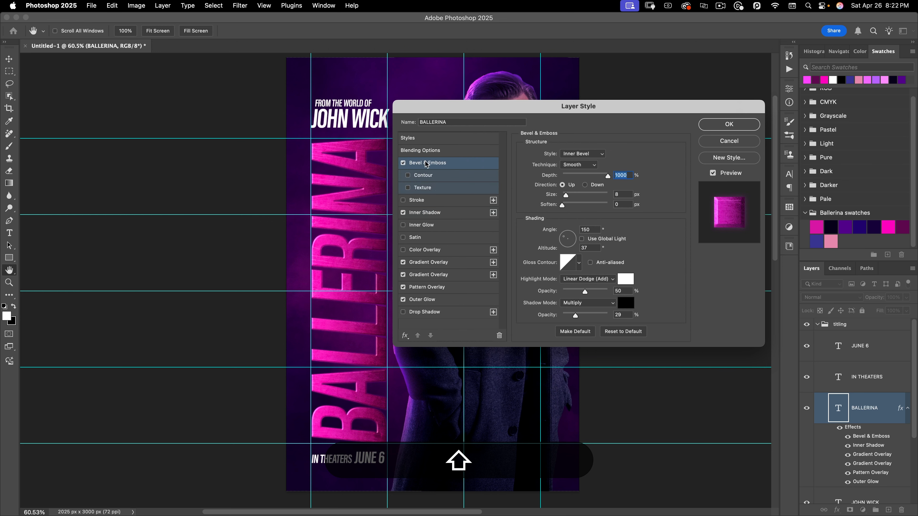
click(623, 331)
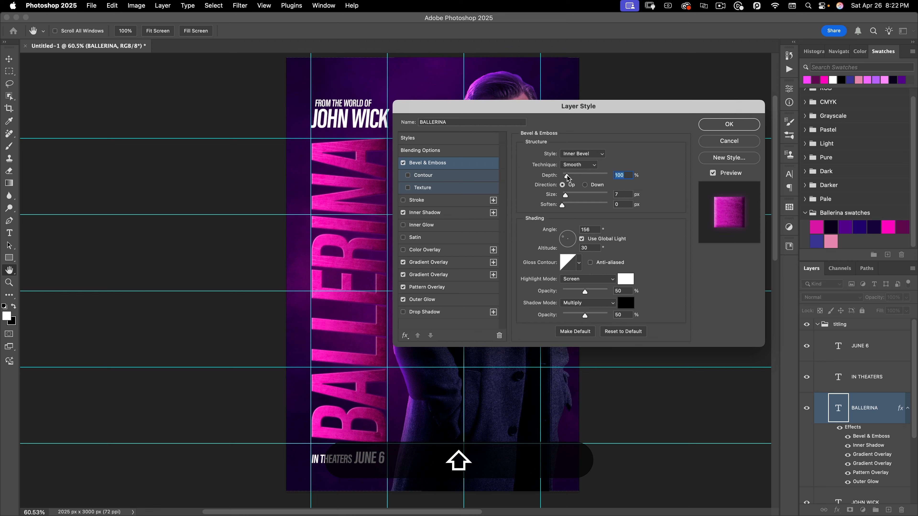
drag(568, 176, 671, 183)
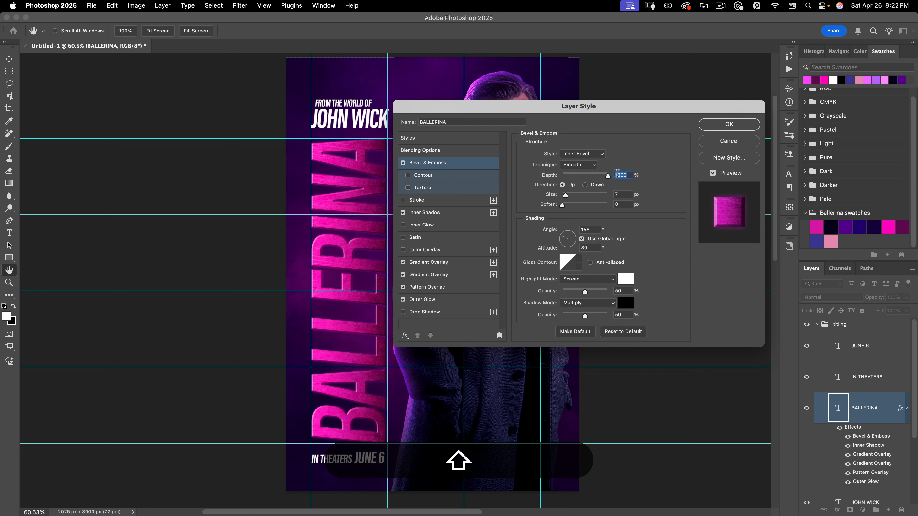
Set the title bevel's size to 8 px and its highlight mode to Linear Dodge (Add).
click(618, 194)
text(8)
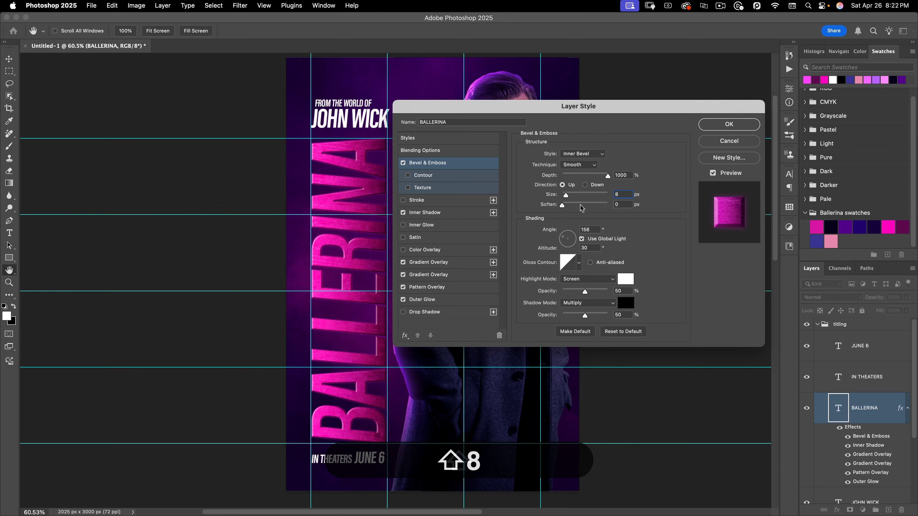
scroll(585, 231, down, 4)
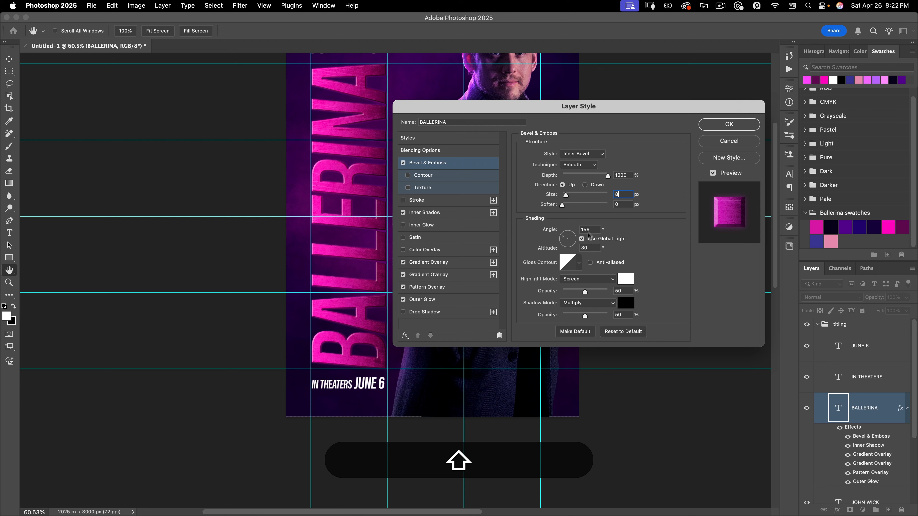
click(583, 279)
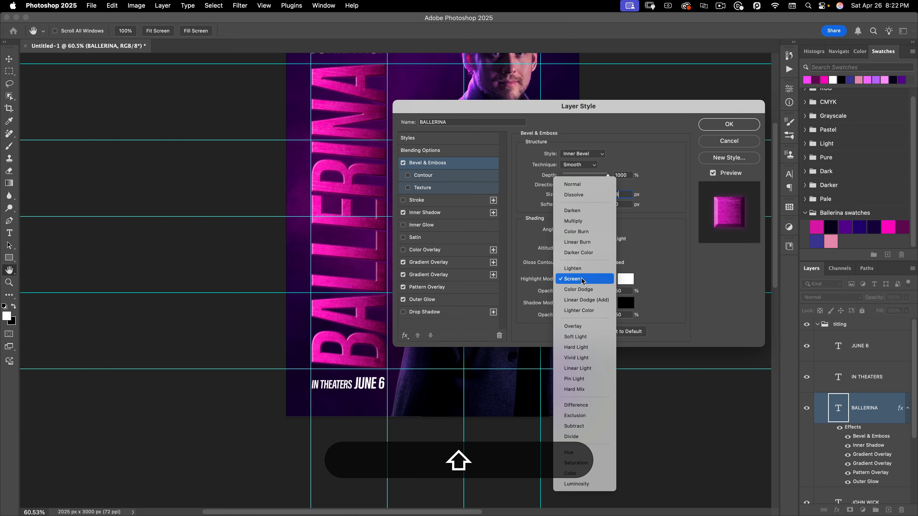
click(578, 300)
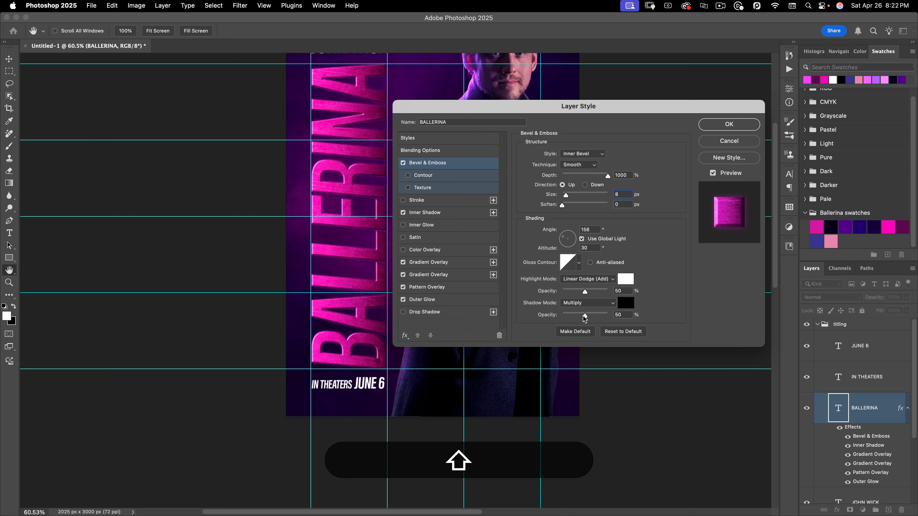
Lower the bevel's shadow opacity to 9% and apply the title's layer style.
drag(585, 317, 579, 317)
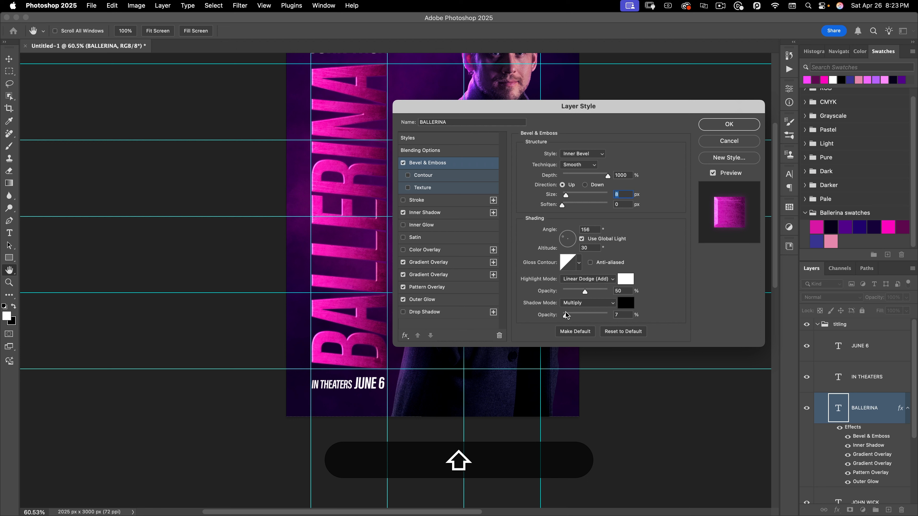
drag(565, 315, 566, 316)
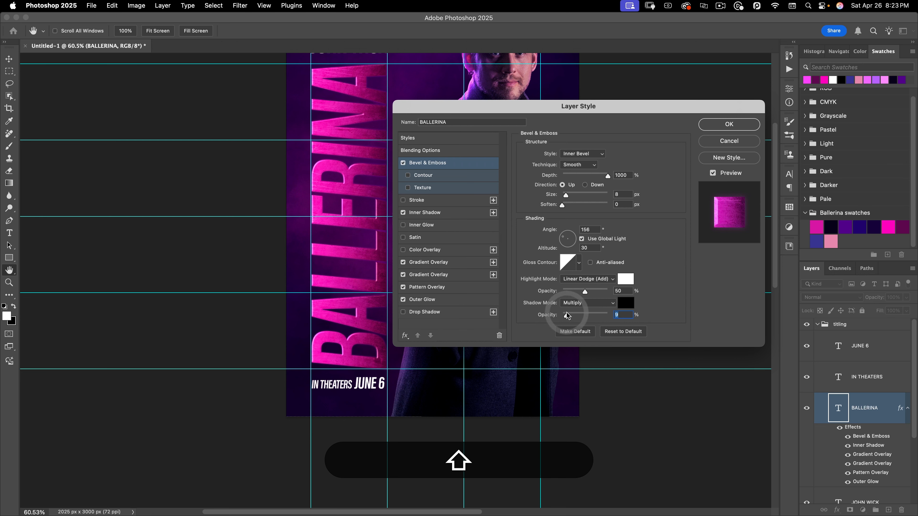
scroll(334, 208, up, 5)
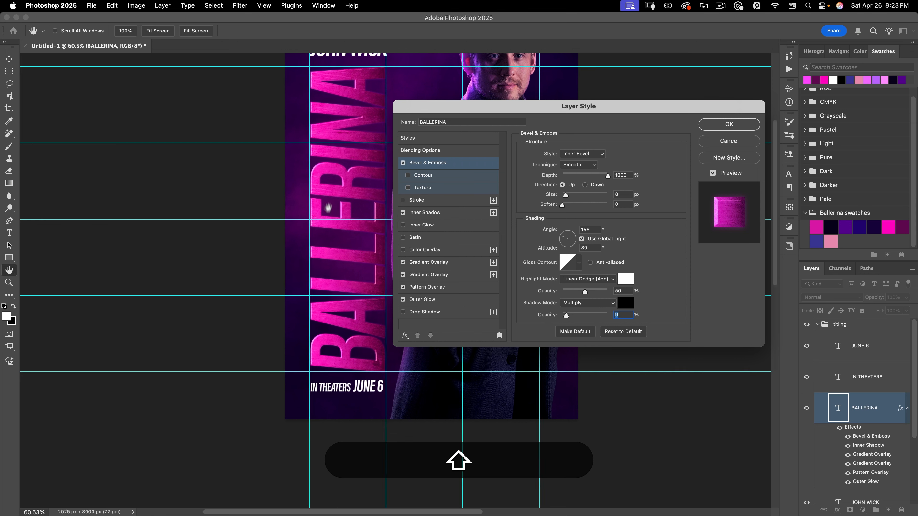
click(719, 124)
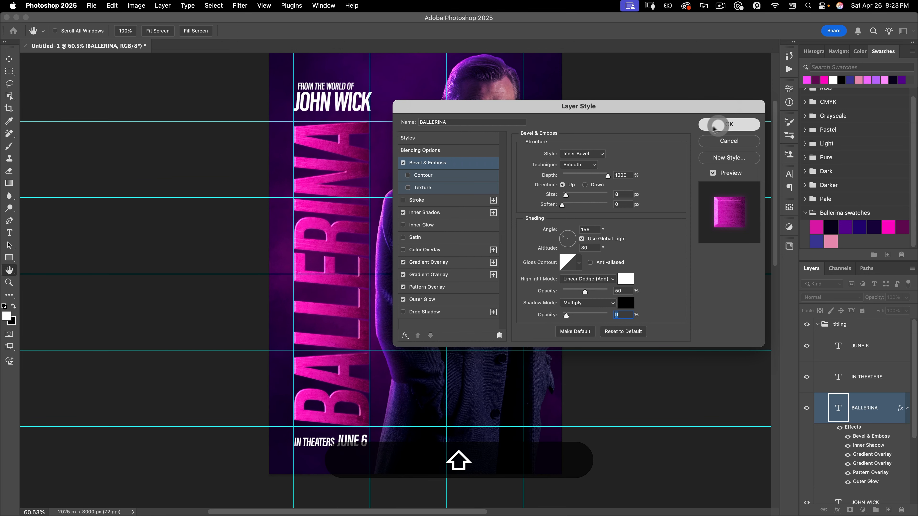
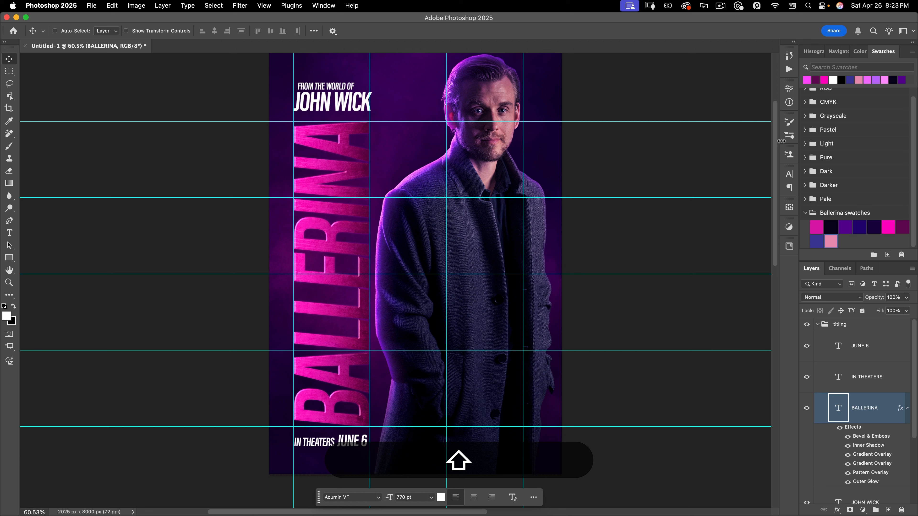
Duplicate the BALLERINA text layer directly beneath the original and rename the copy BALLERINA EDGE.
scroll(838, 411, down, 3)
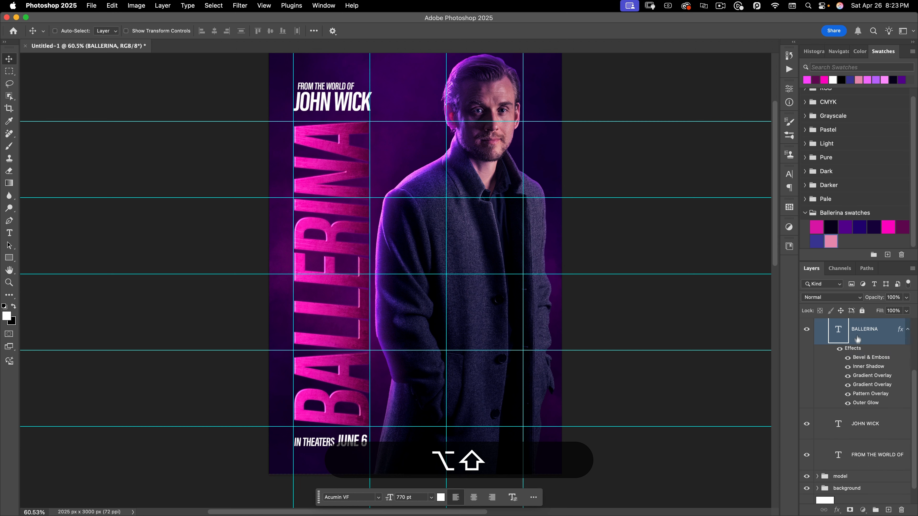
drag(857, 340, 856, 412)
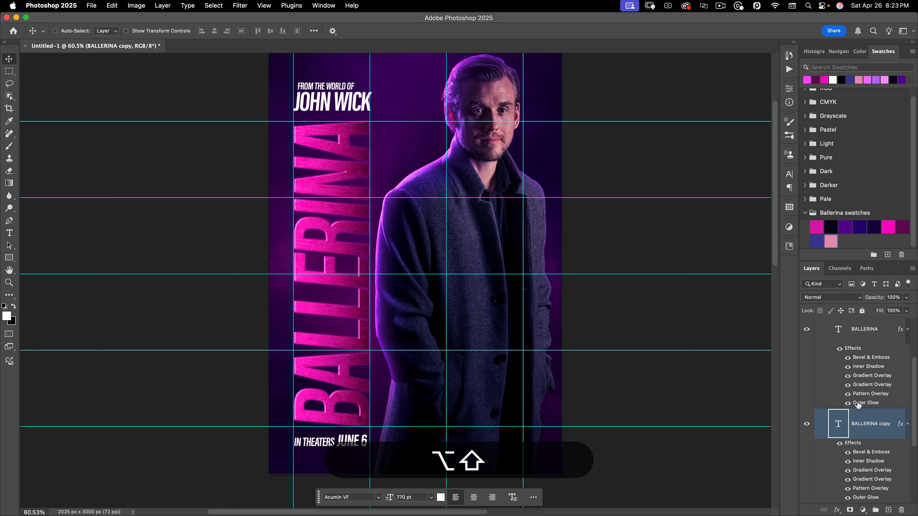
double_click(870, 344)
text(BA)
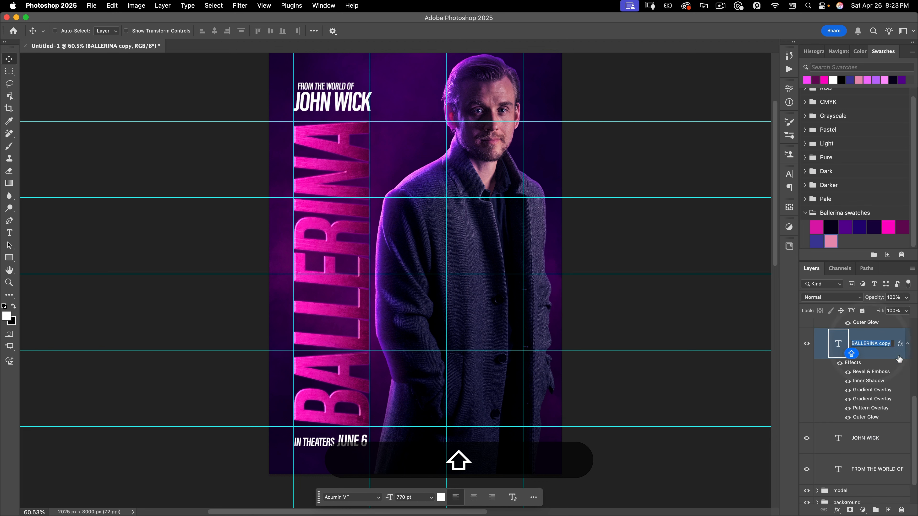
text(LLERINA EDGE)
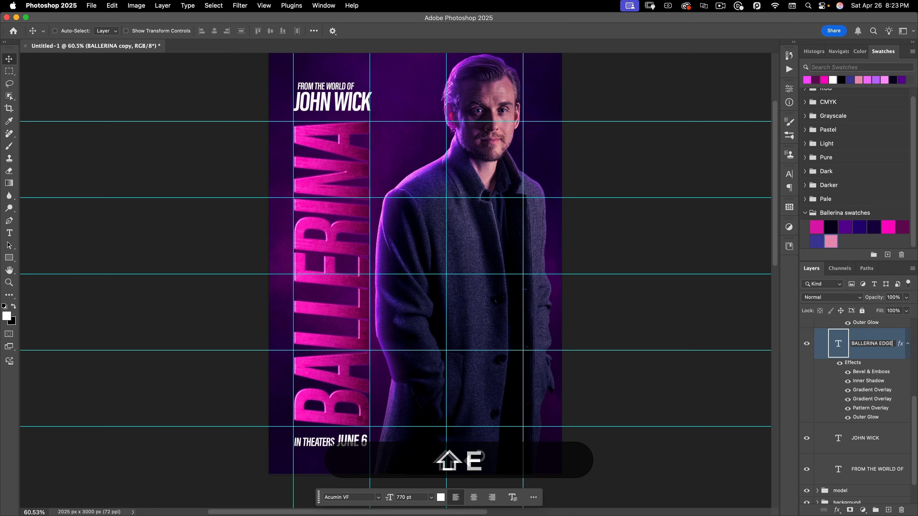
key(shift+Return)
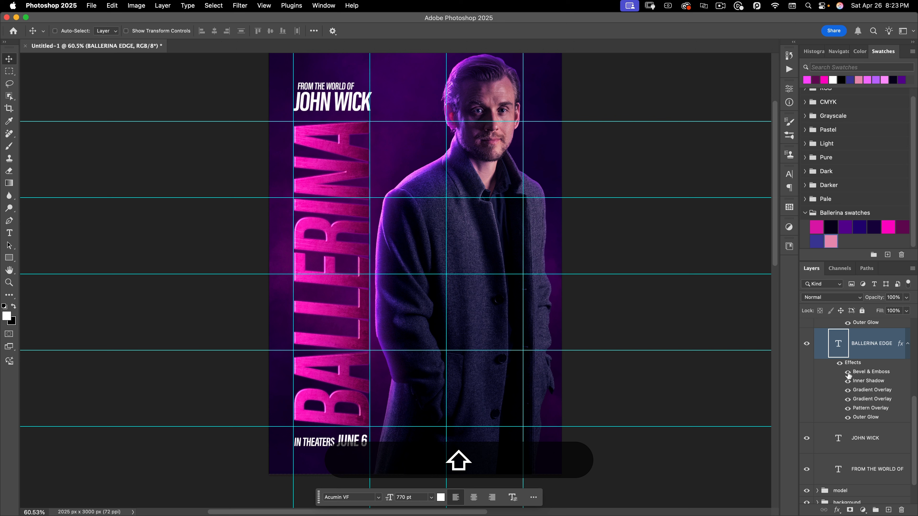
Hide the Bevel & Emboss, Inner Shadow, upper Gradient Overlay and Outer Glow effects on the BALLERINA EDGE layer.
drag(847, 372, 850, 400)
click(847, 399)
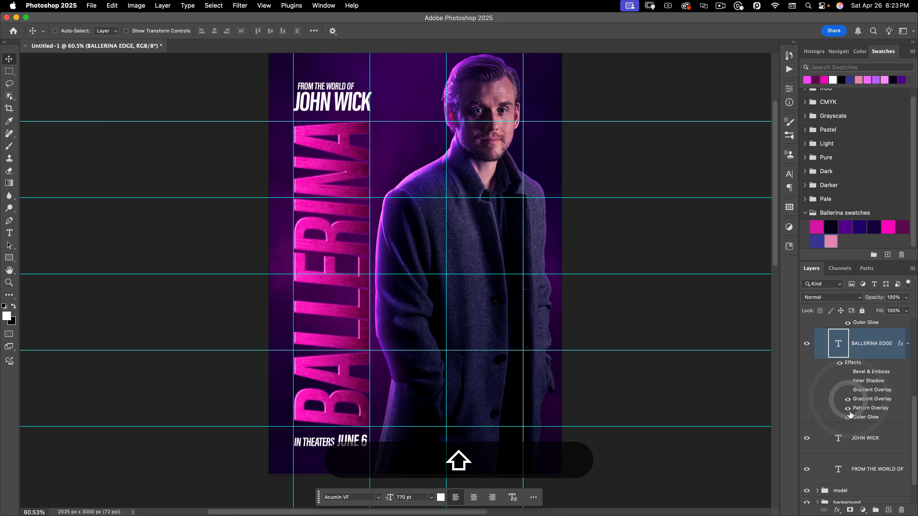
click(847, 419)
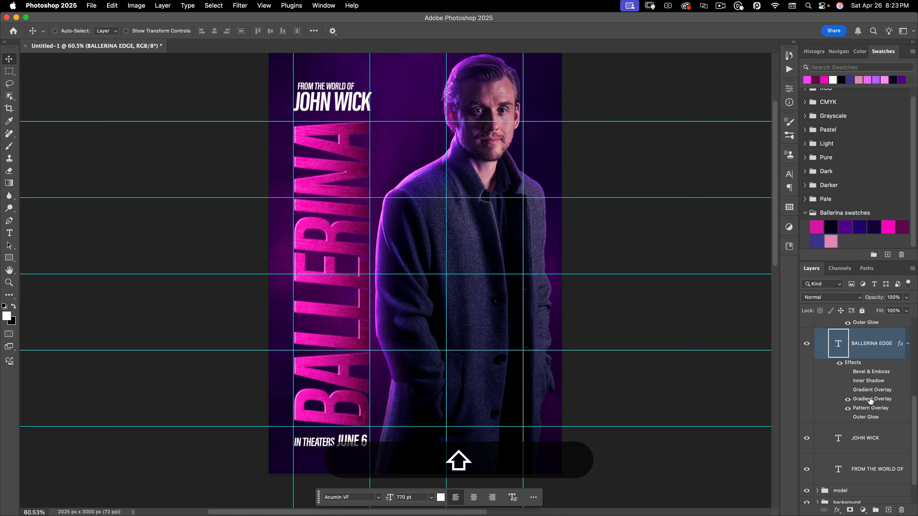
Free-transform the BALLERINA EDGE layer with unlinked proportions, scaling only its height to 97.5%.
scroll(877, 401, up, 5)
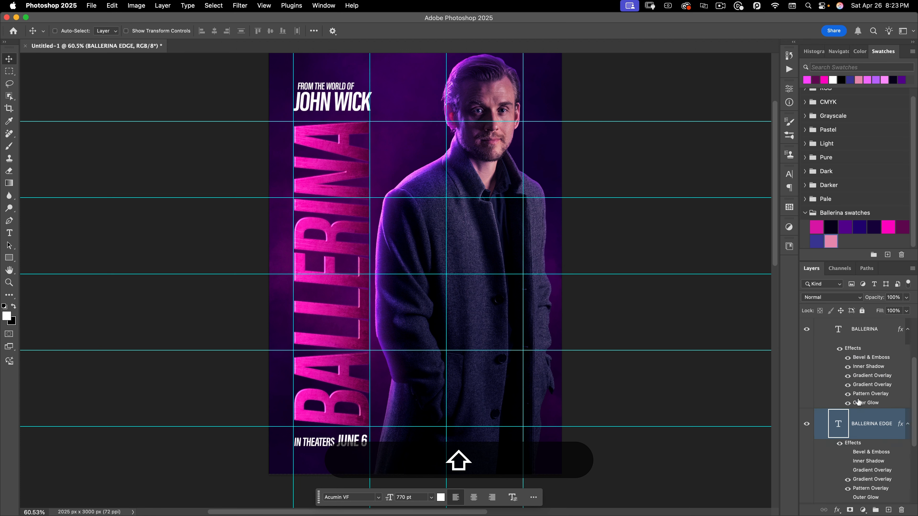
scroll(828, 368, down, 6)
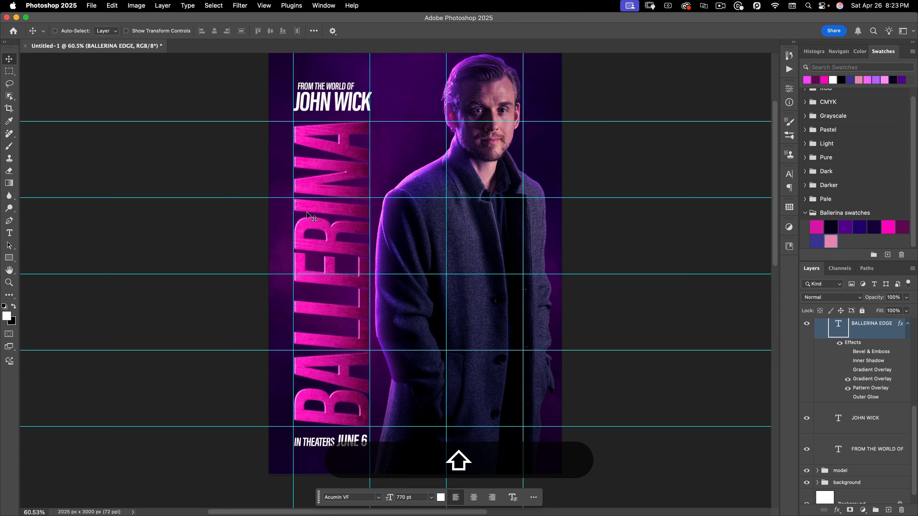
key(shift+super+t)
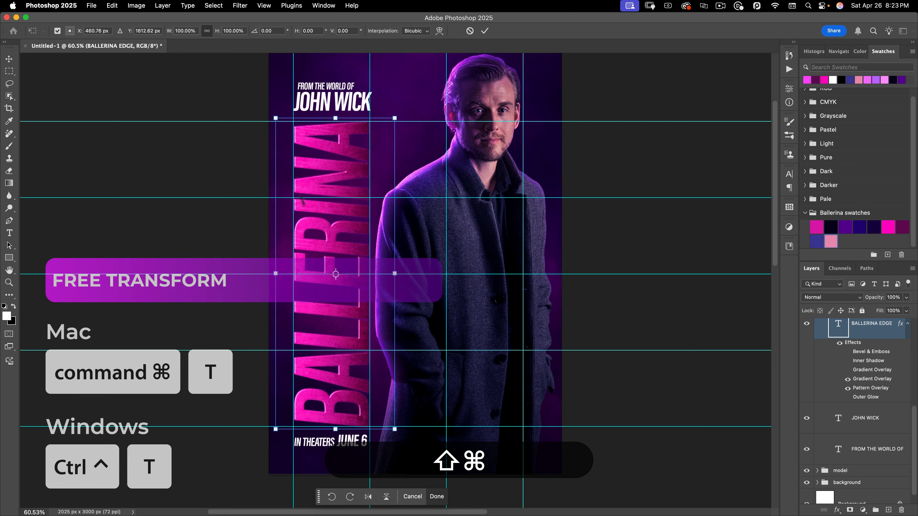
click(207, 31)
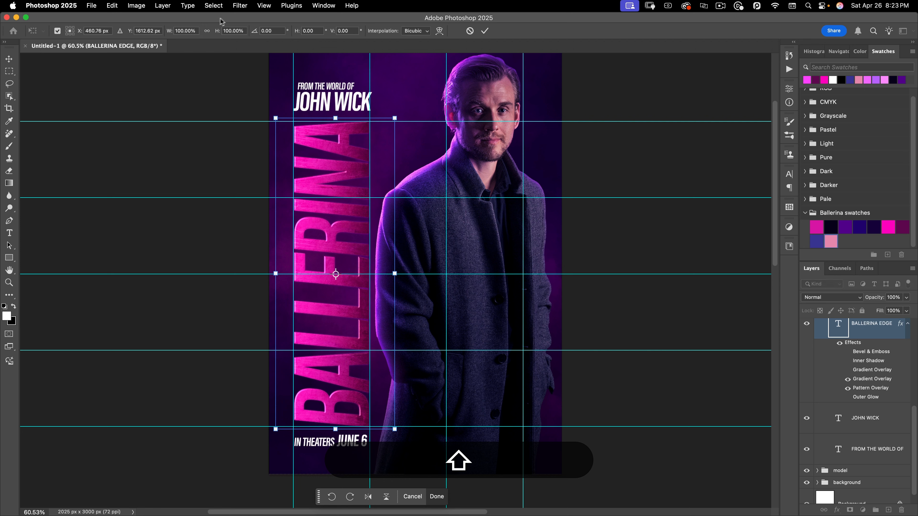
double_click(230, 30)
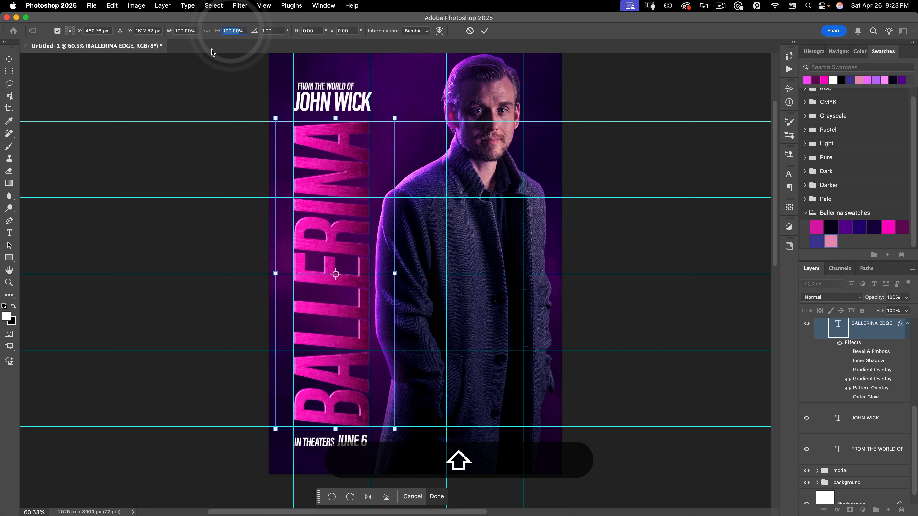
text(97.5)
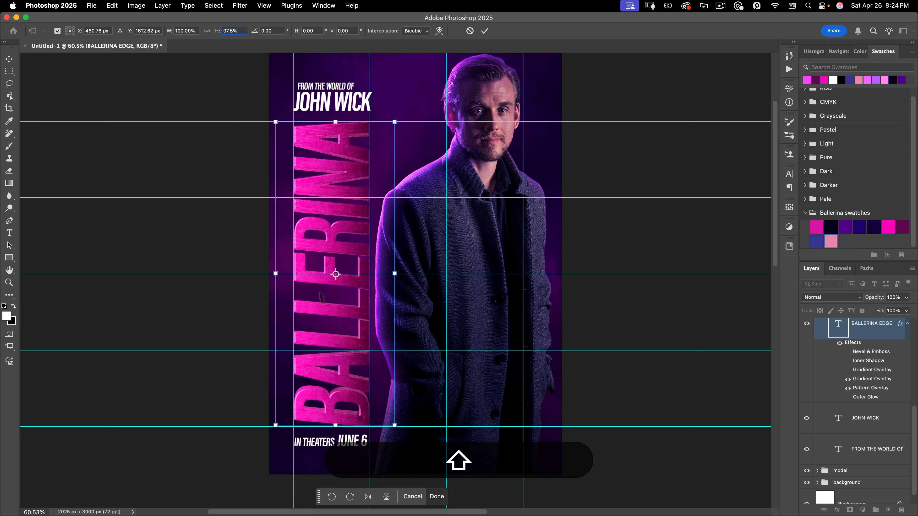
key(Return)
key(Return)
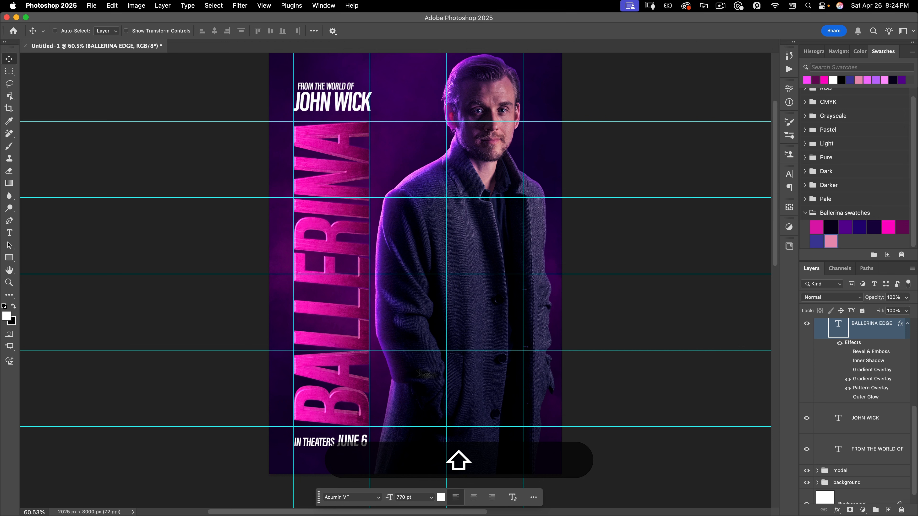
Change the blend mode of the BALLERINA EDGE layer's visible Gradient Overlay to Normal.
double_click(861, 380)
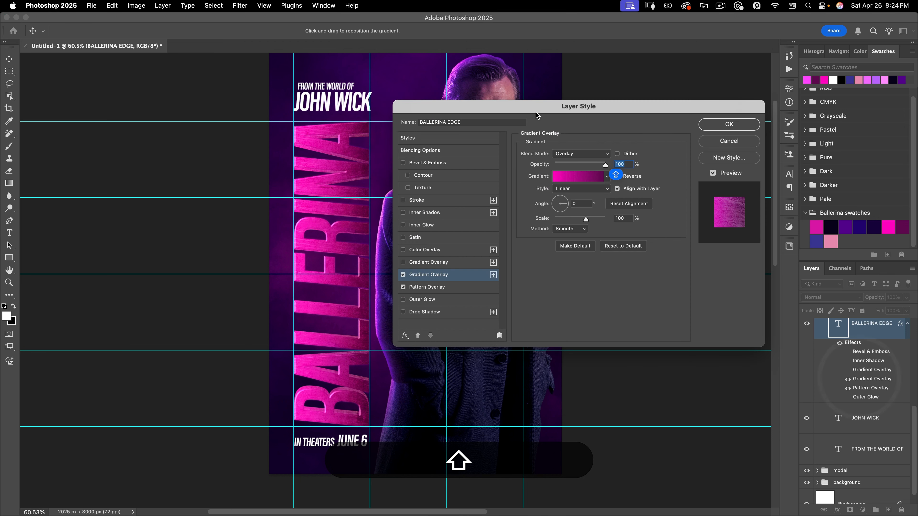
drag(552, 109, 574, 79)
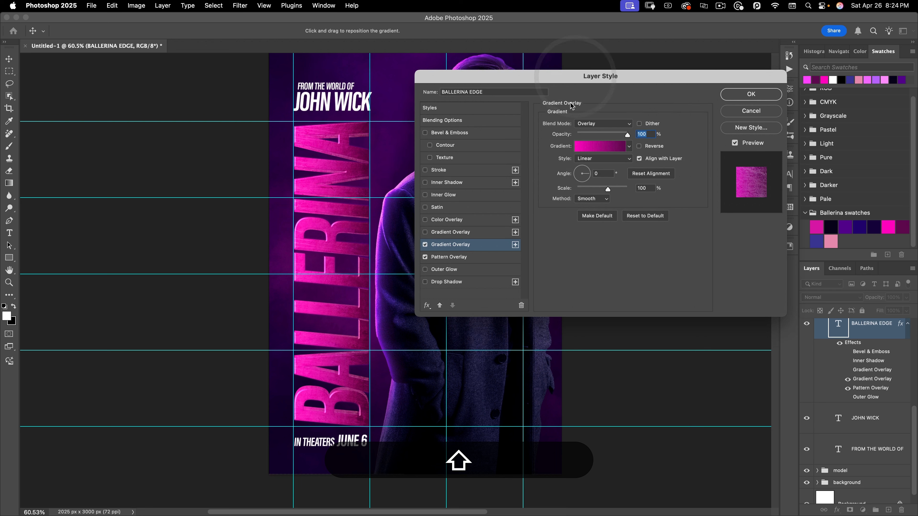
click(589, 124)
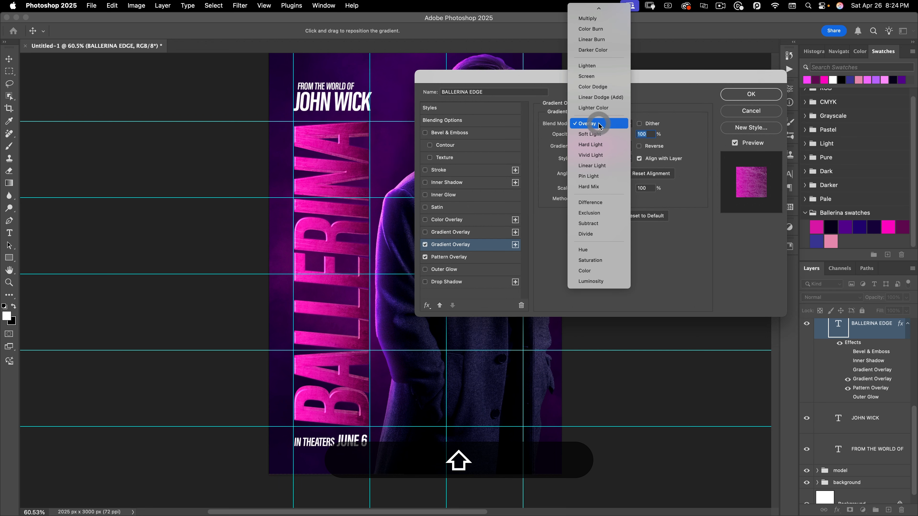
click(602, 18)
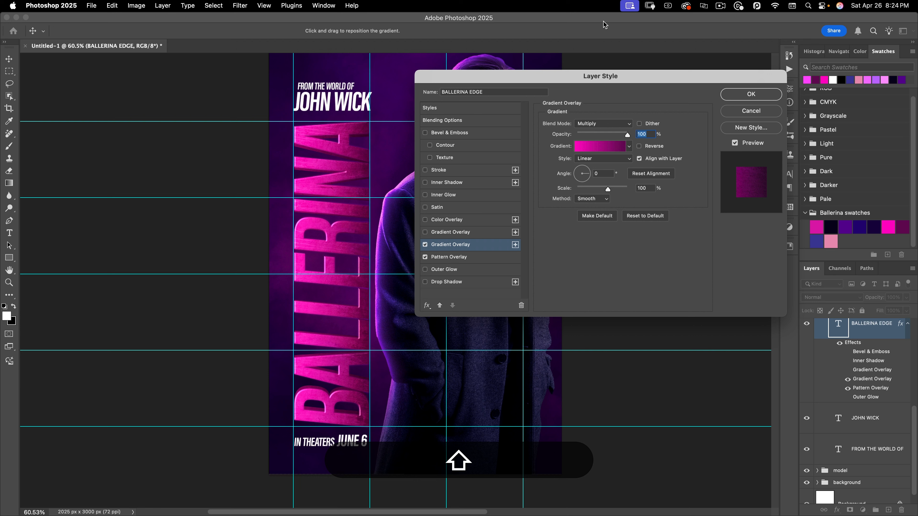
click(588, 124)
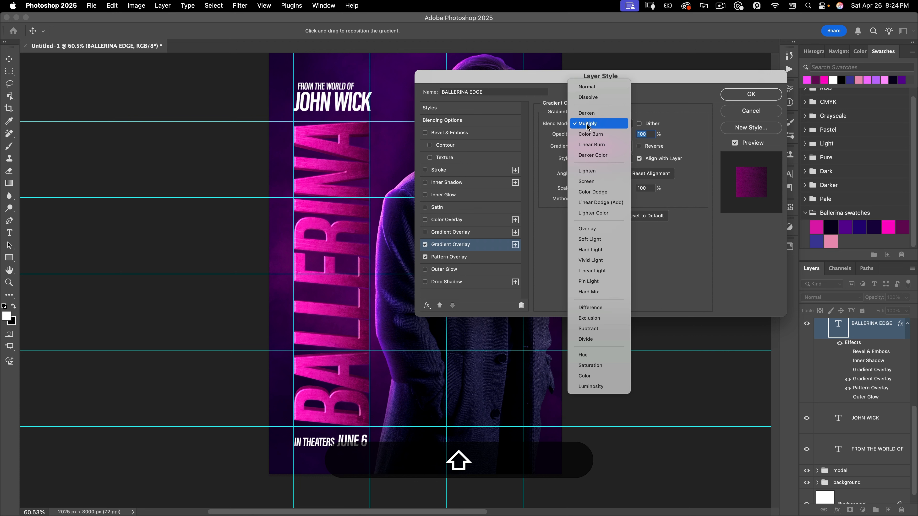
click(593, 83)
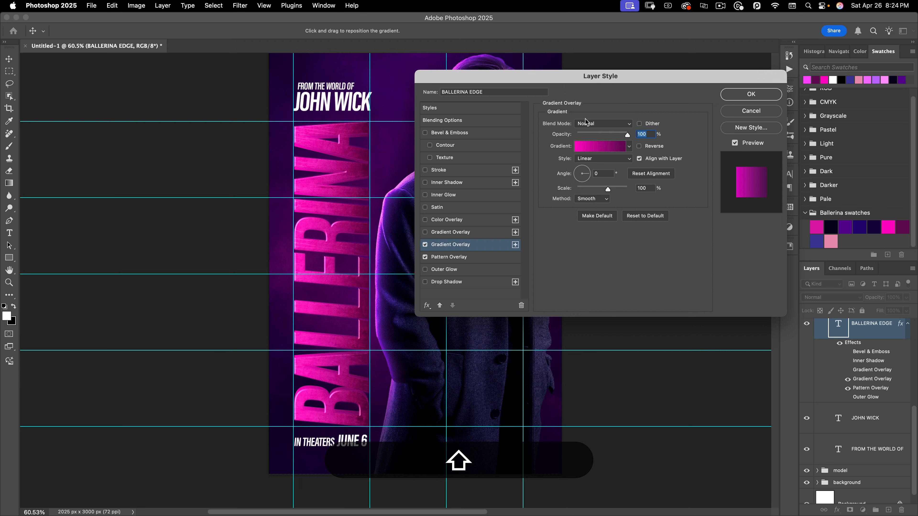
Edit the edge gradient with a dark plum colour stop at its middle and a bright pink stop at 78%.
click(586, 147)
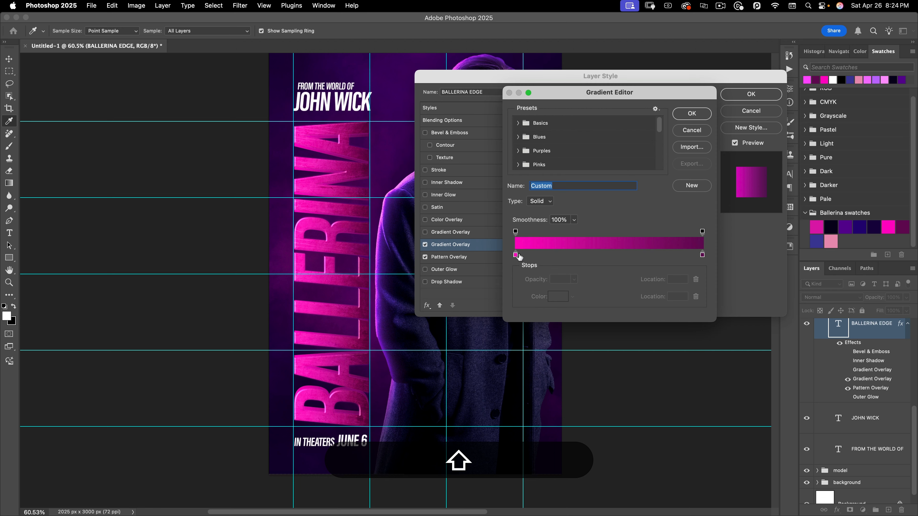
drag(515, 256, 611, 255)
click(702, 255)
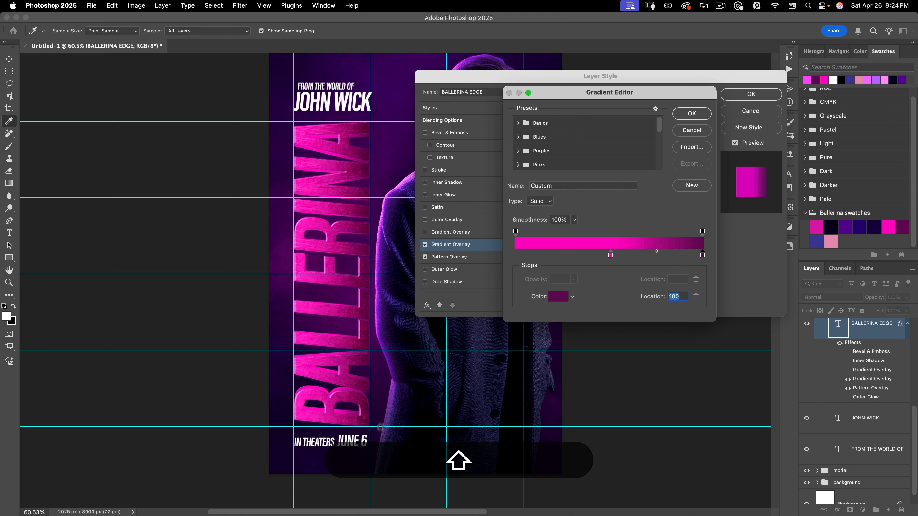
key(shift+space)
drag(339, 407, 378, 380)
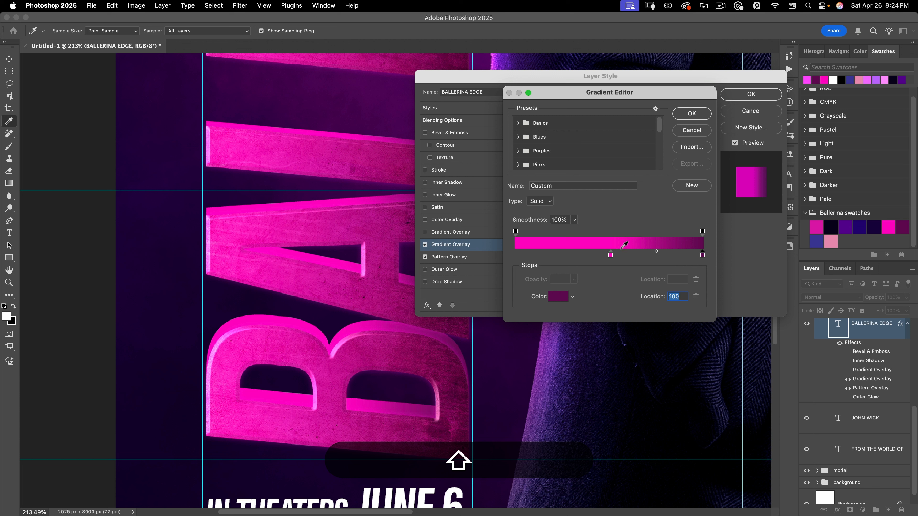
mouse_move(610, 255)
mouse_down()
mouse_move(697, 255)
mouse_move(611, 256)
mouse_up()
click(661, 255)
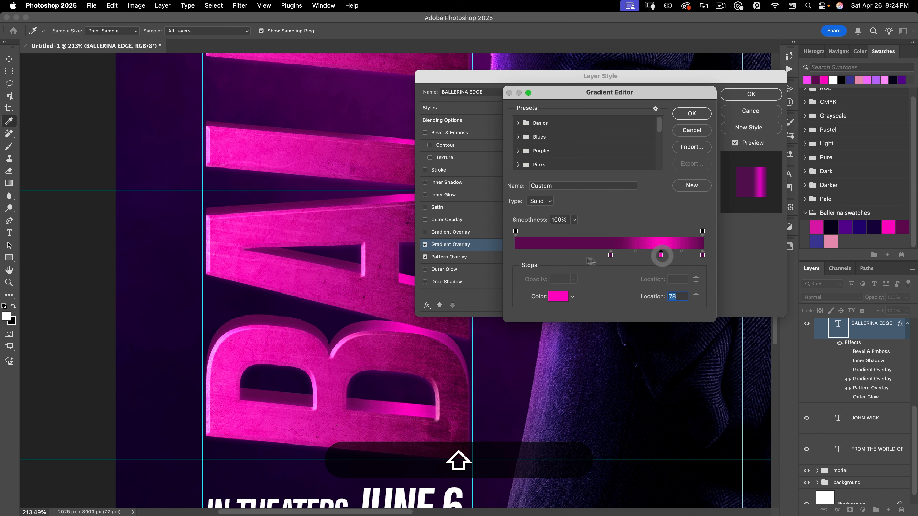
Add a bright pink stop at about 28% and a dark plum stop at 0% to make the edge gradient alternate symmetrically.
click(567, 255)
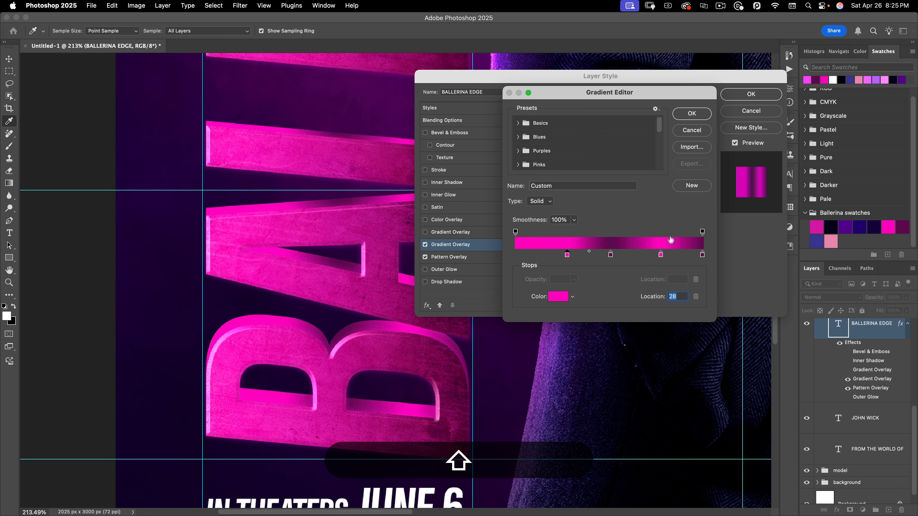
click(611, 255)
drag(615, 257, 569, 255)
click(609, 255)
click(515, 255)
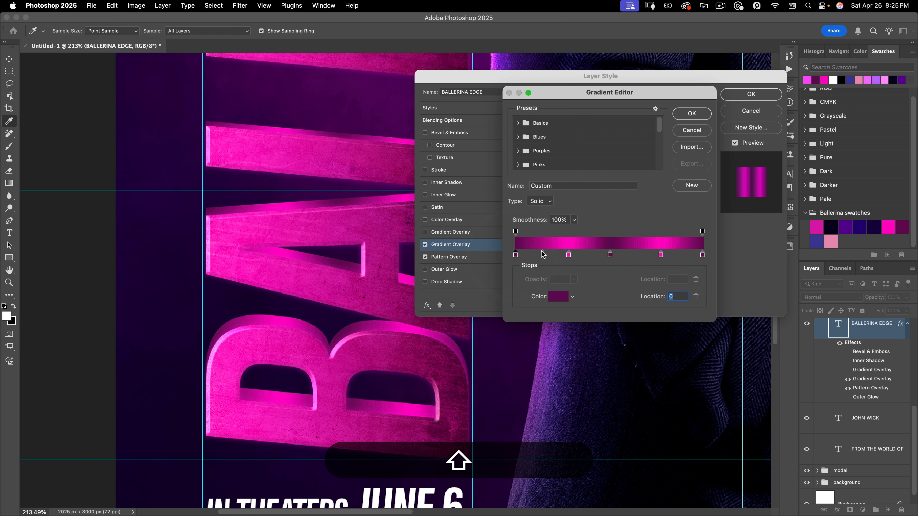
Shift the edge gradient's midpoints toward the dark plum stops, with the first at 27% and the one after the middle stop at 43%.
click(531, 251)
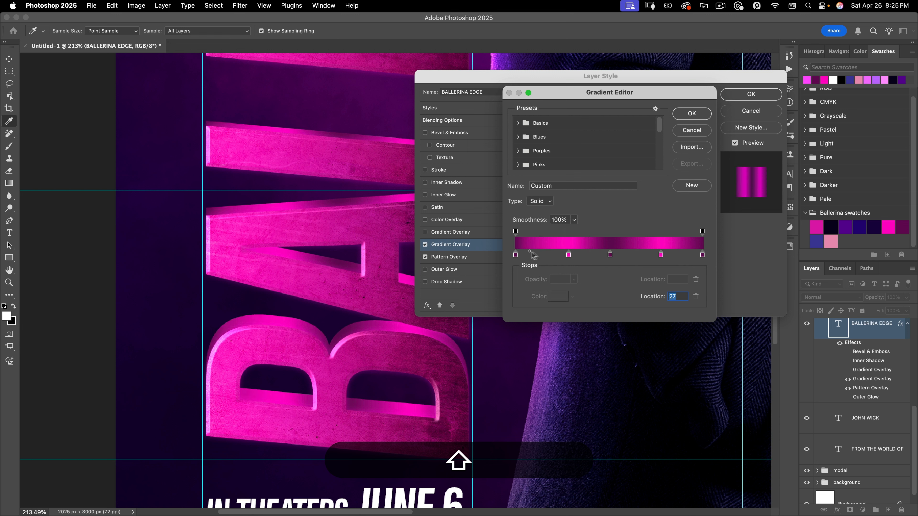
click(661, 255)
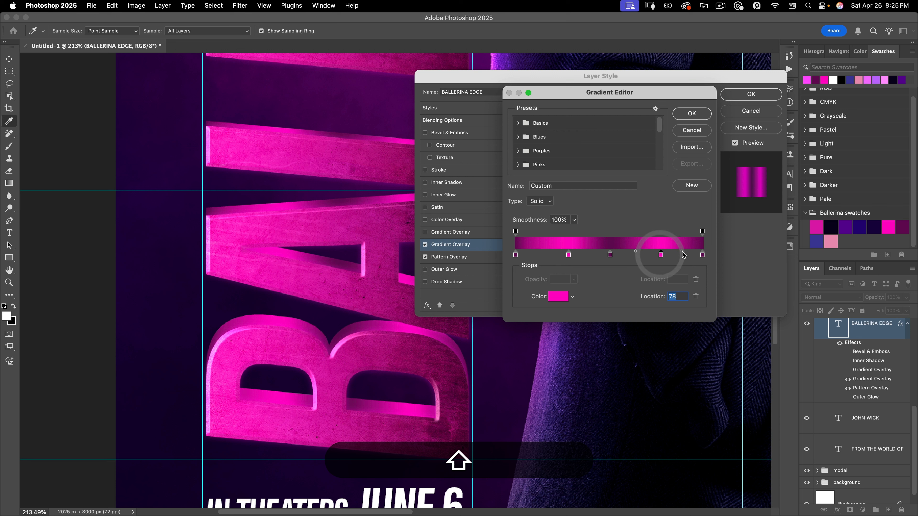
click(689, 252)
click(661, 255)
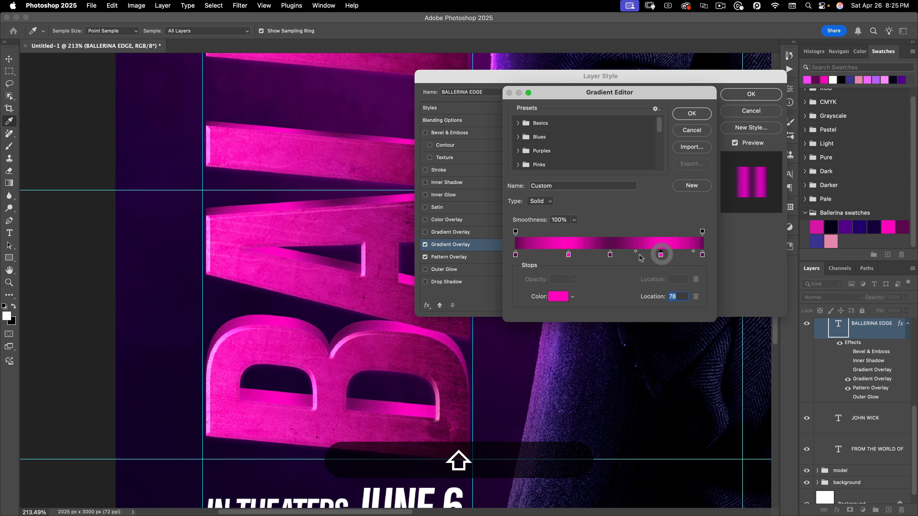
click(632, 252)
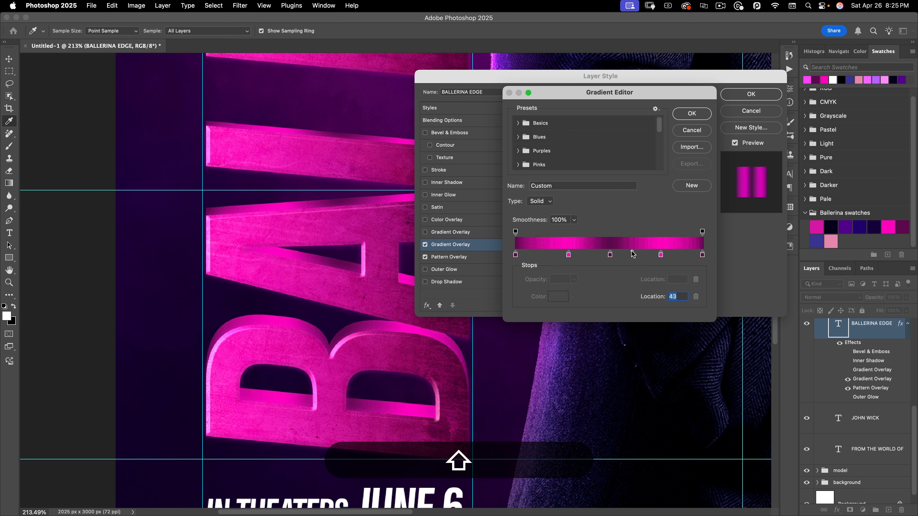
Move the edge gradient's middle dark plum stop to 48% and apply the gradient and layer style.
drag(610, 254, 608, 255)
click(606, 254)
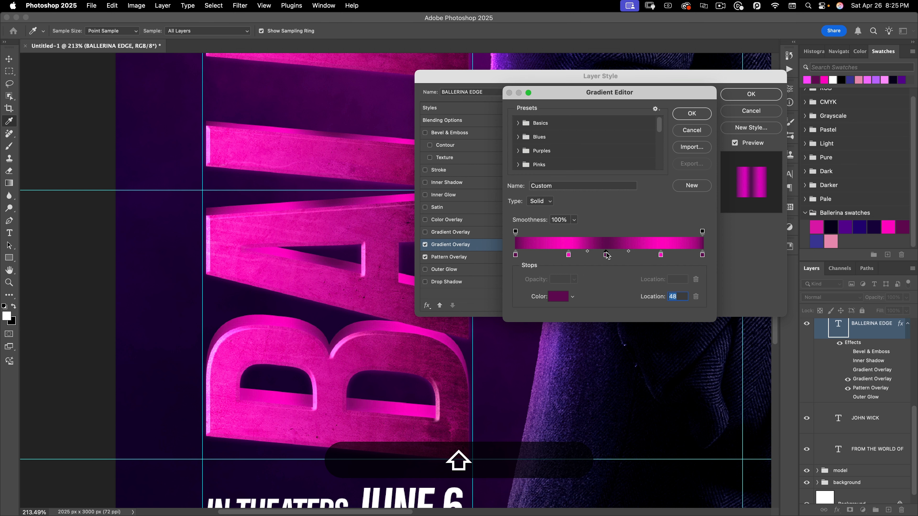
click(691, 113)
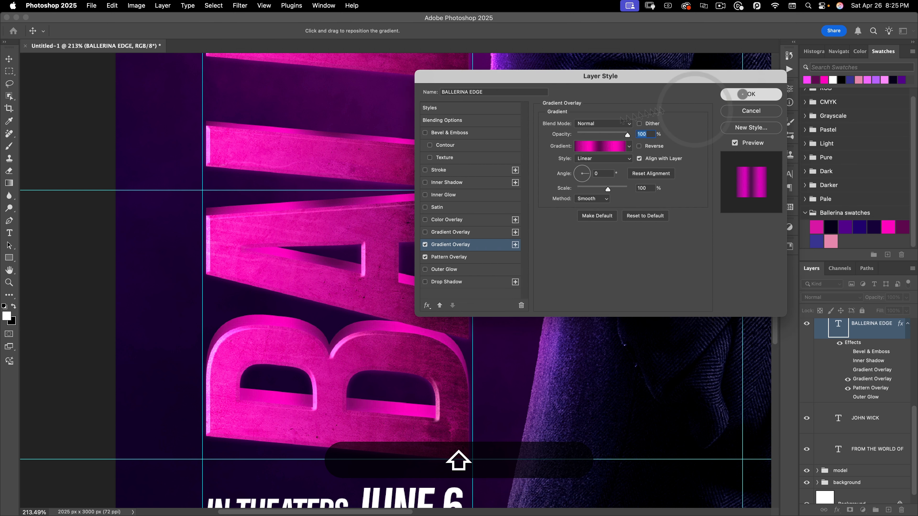
click(750, 94)
Hide the guides across the poster and check the full composition.
key(shift+super+0)
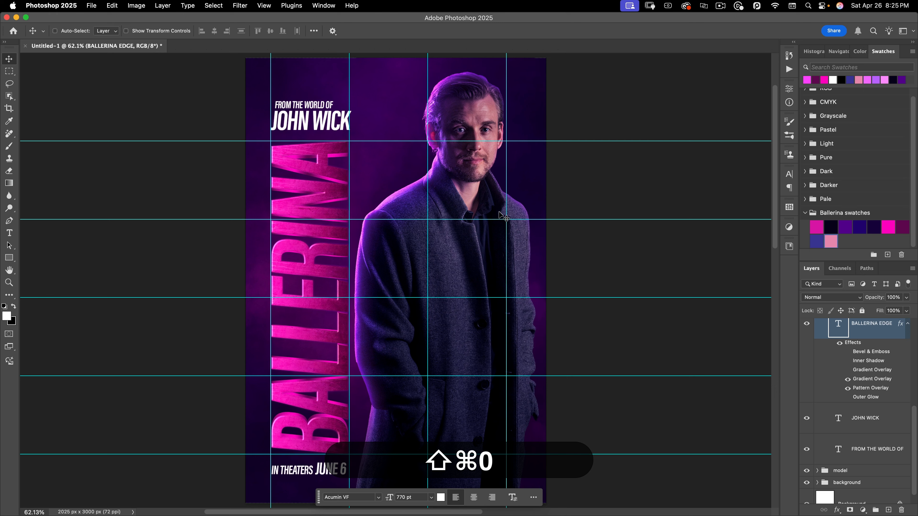
drag(443, 310, 481, 322)
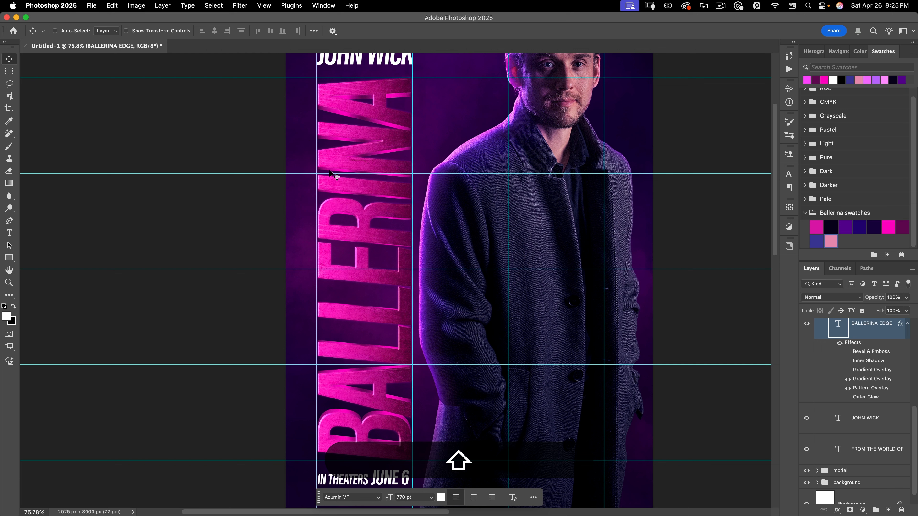
key(super+shift+semicolon)
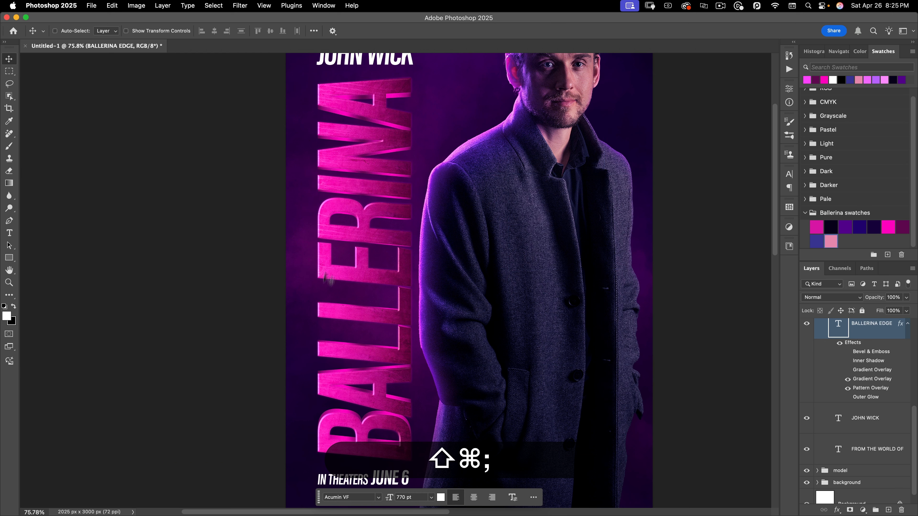
drag(343, 327, 337, 325)
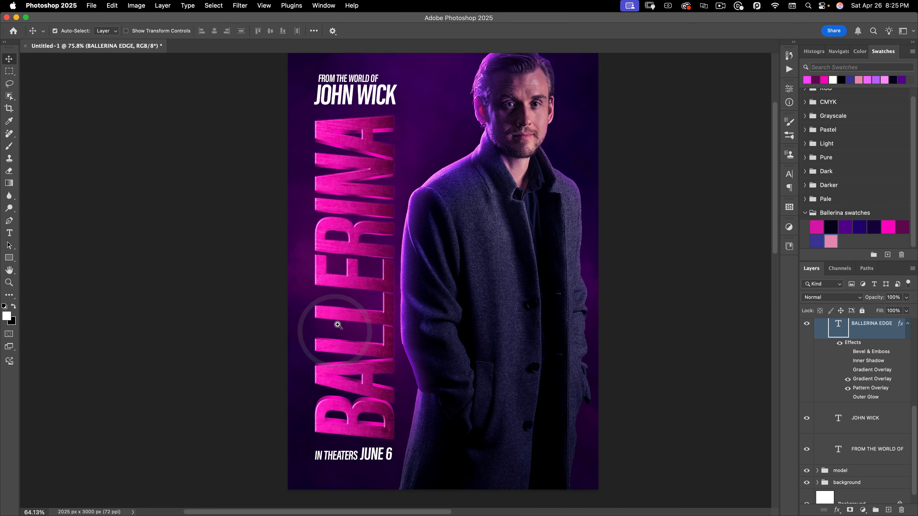
drag(375, 351, 365, 358)
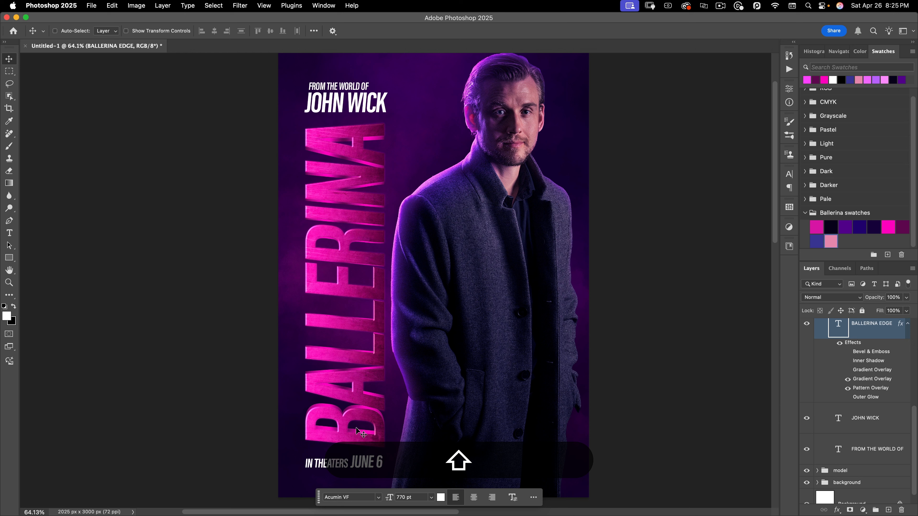
Load the letter shapes of the front BALLERINA text layer as a selection.
scroll(828, 392, up, 5)
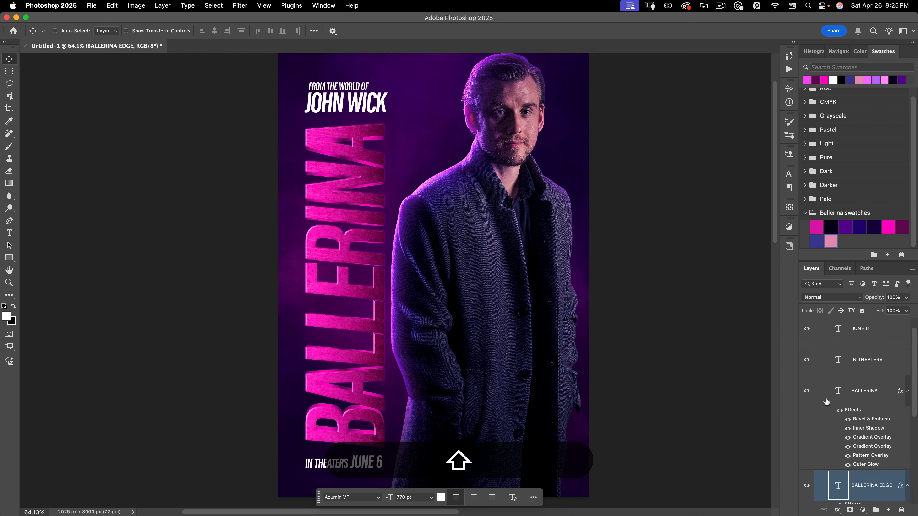
click(840, 393)
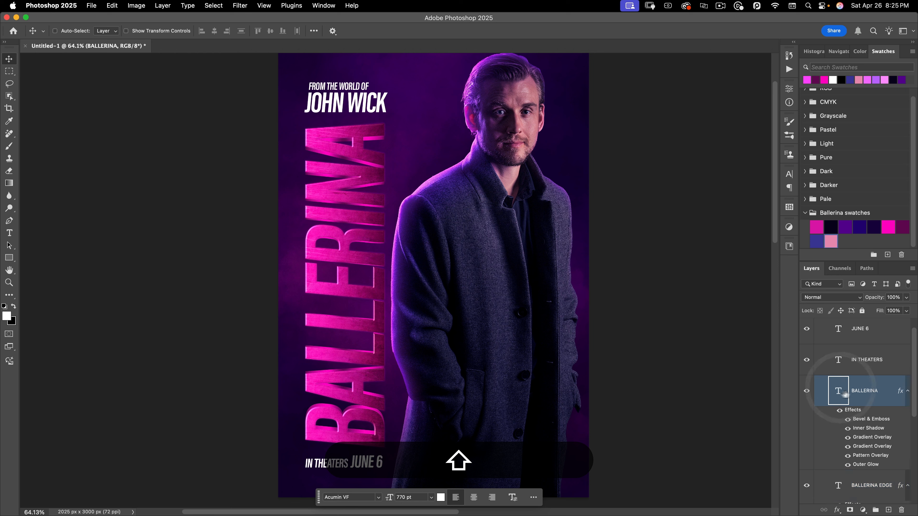
key(super)
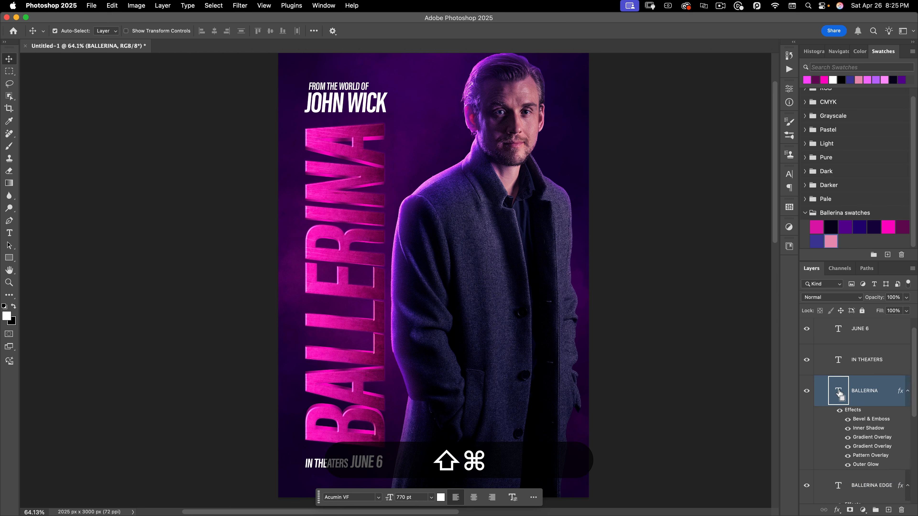
shift+super+click(838, 394)
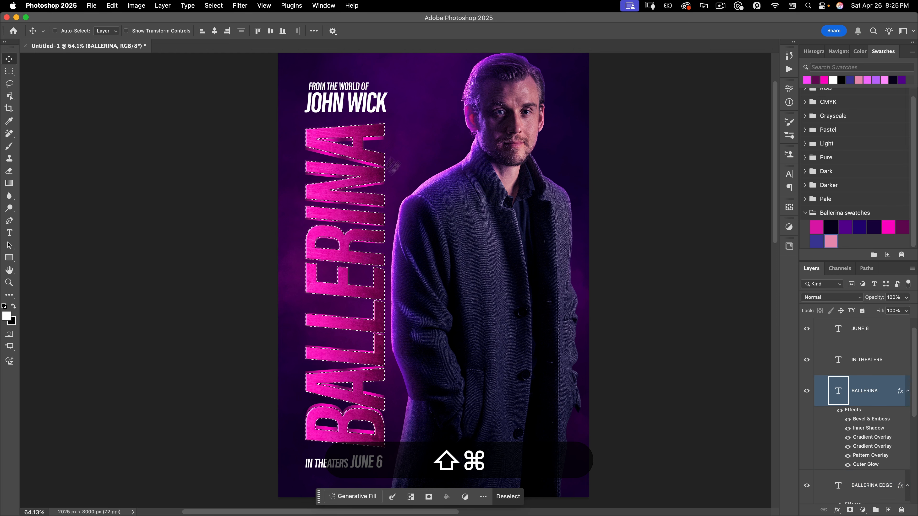
Create a new layer above the BALLERINA text layer and name it "letter strokes".
click(888, 510)
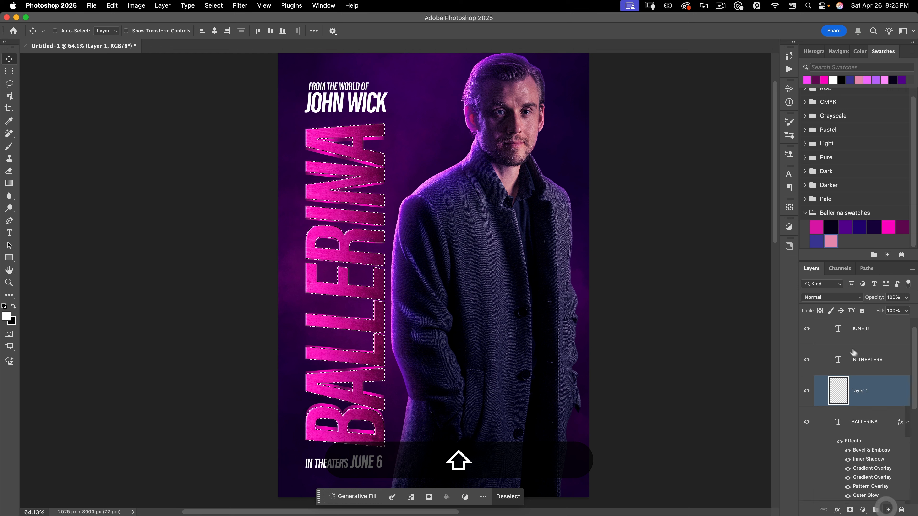
double_click(859, 390)
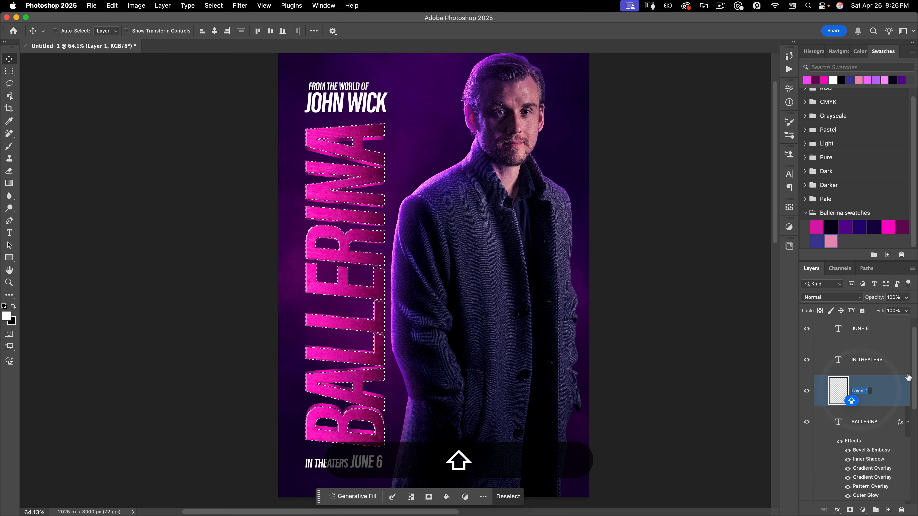
text(LETTERS)
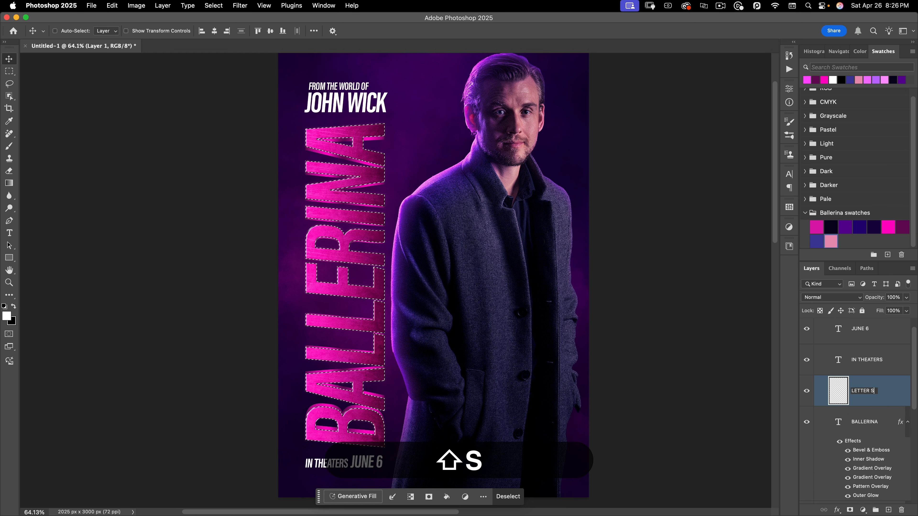
key(super+a)
text(letter strokes)
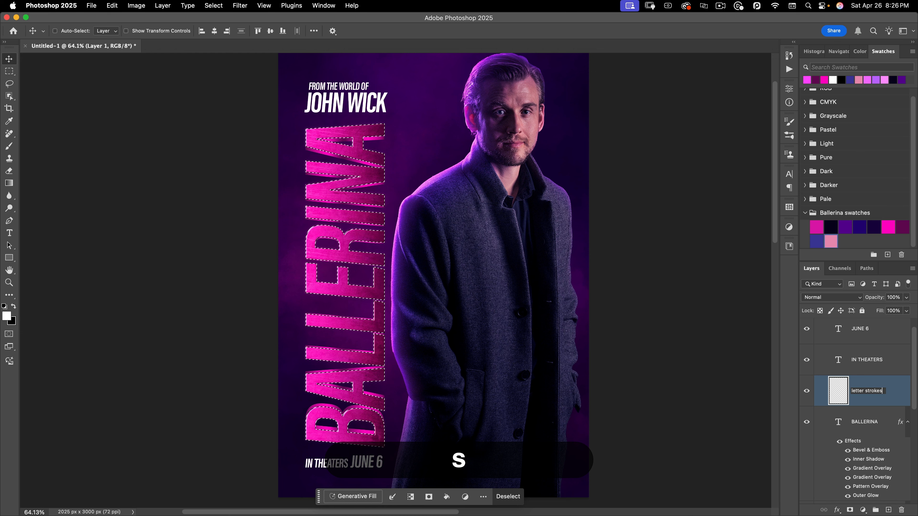
key(Return)
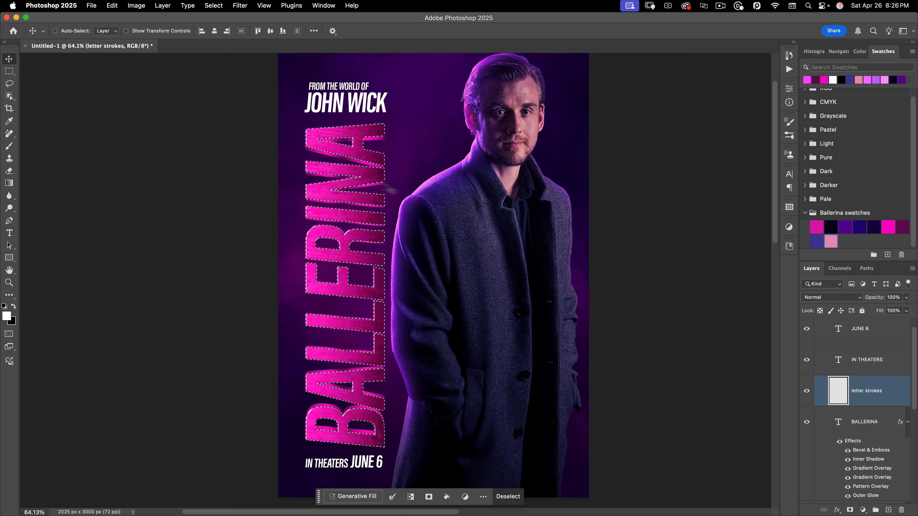
Contract the letter-shaped selection by 10 pixels.
drag(335, 144, 399, 119)
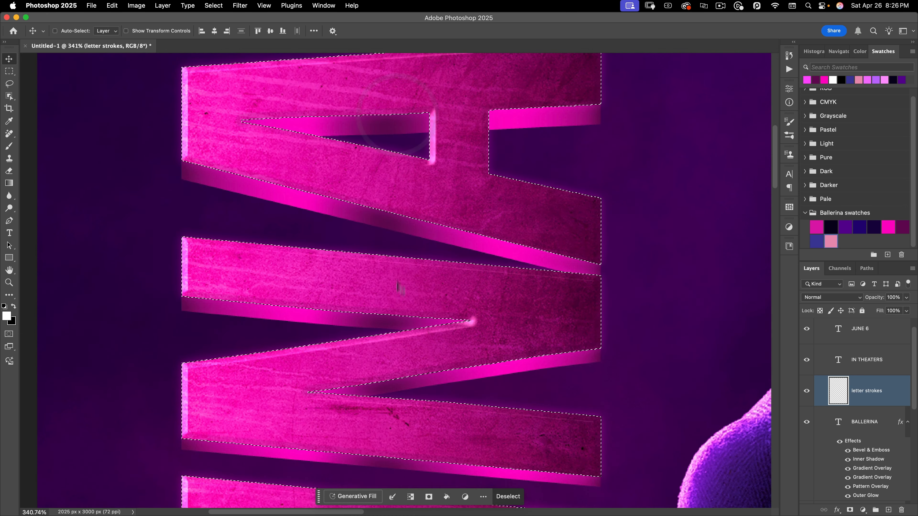
click(392, 498)
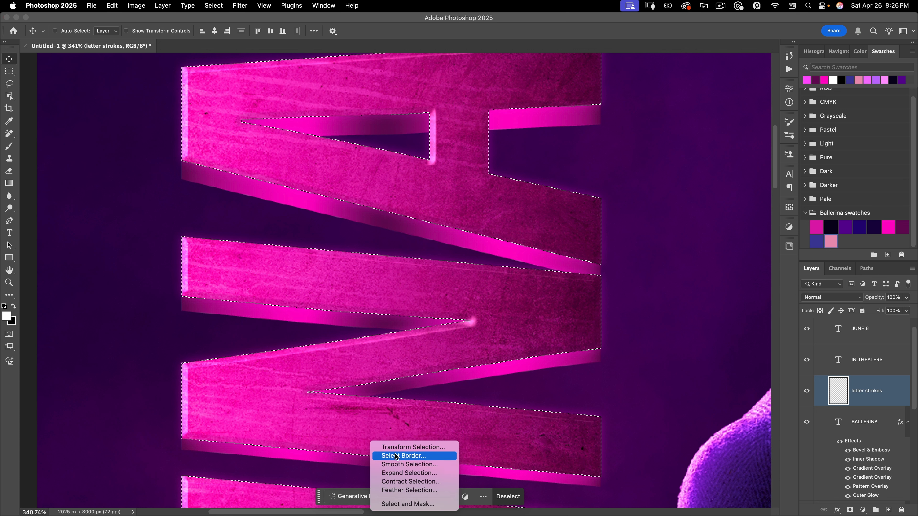
click(414, 481)
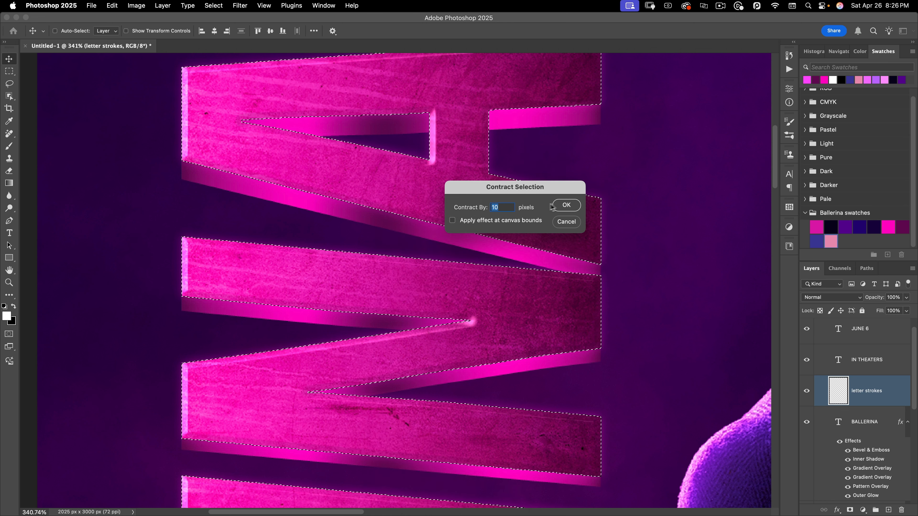
click(559, 213)
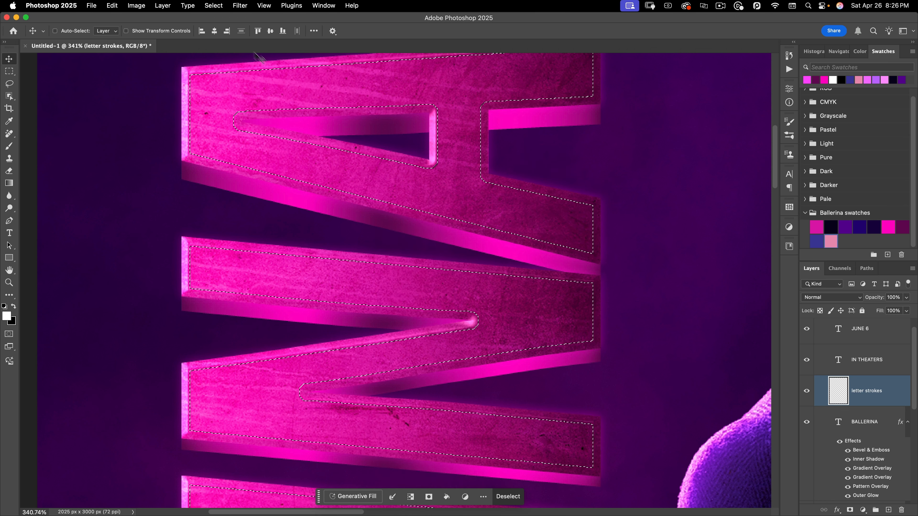
Stroke the contracted selection on the letter strokes layer with a 4 px white line, centred, at 100% opacity.
click(112, 5)
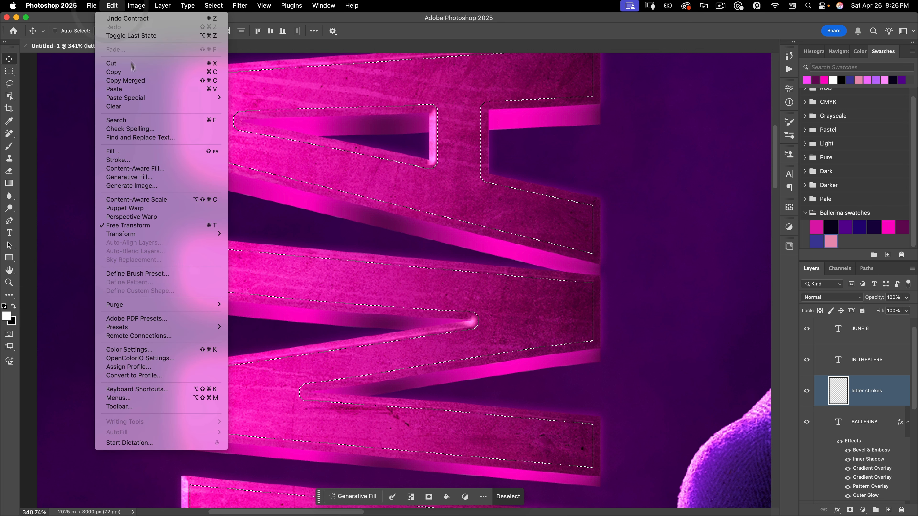
click(130, 160)
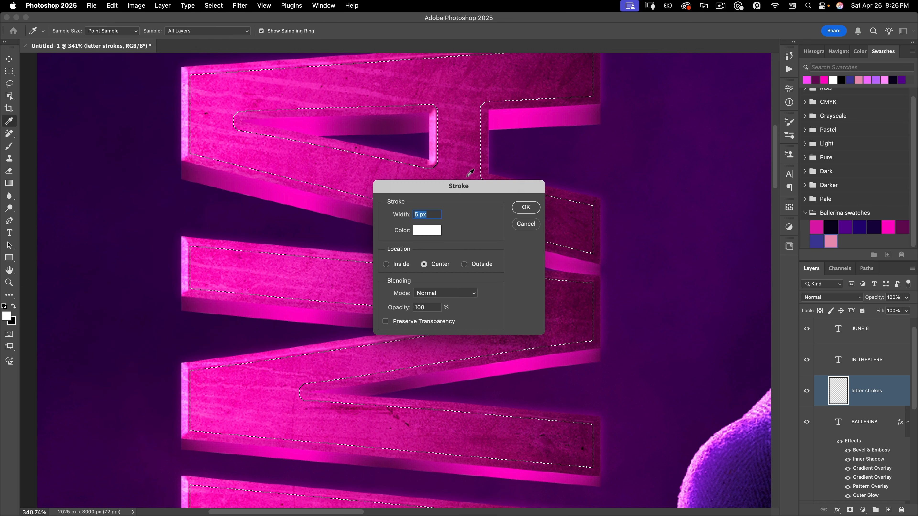
text(4)
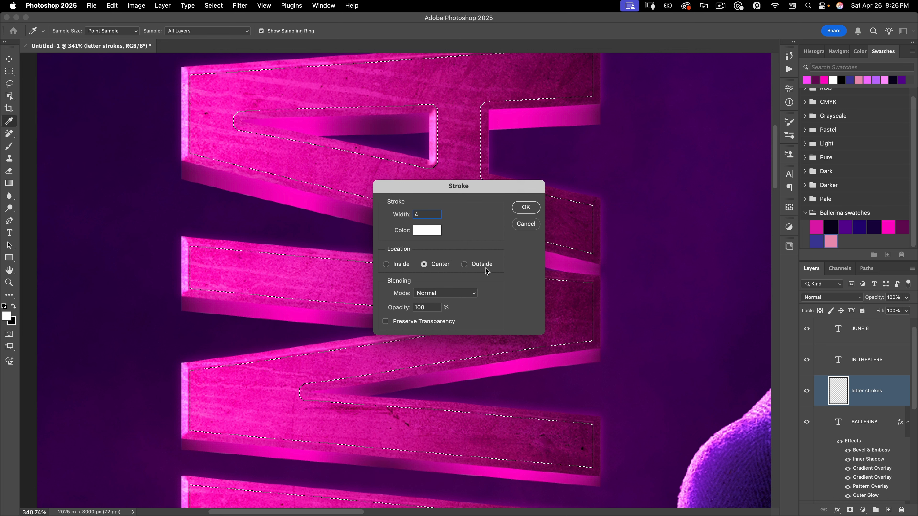
click(526, 207)
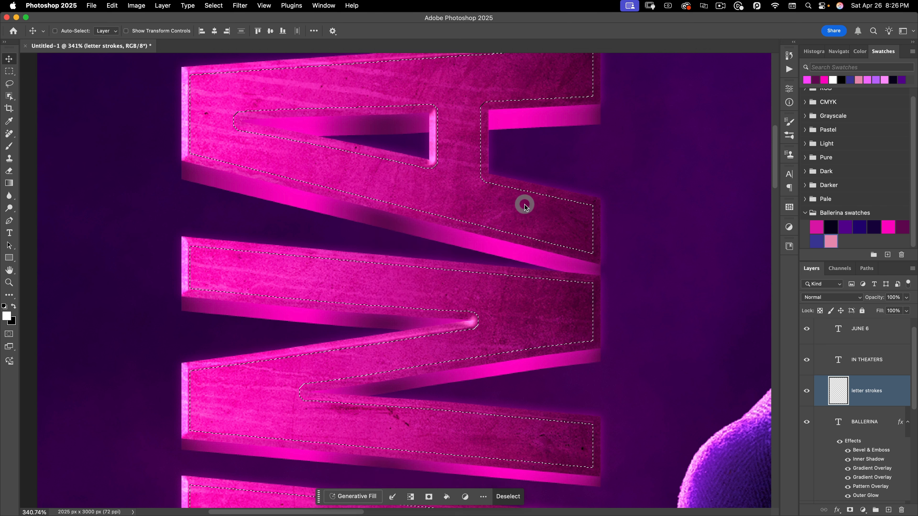
key(v)
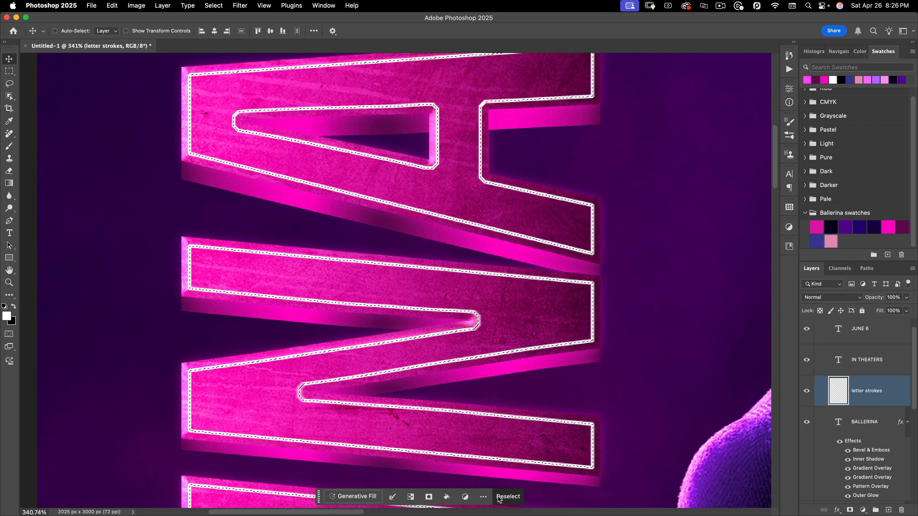
Deselect the letters and soften the white strokes with a Gaussian Blur of 1 pixel radius.
click(505, 497)
click(239, 5)
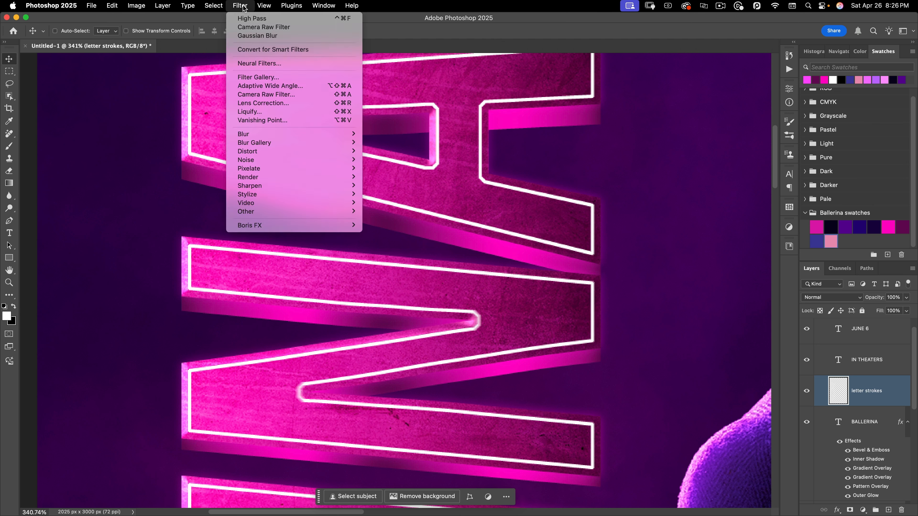
mouse_move(248, 135)
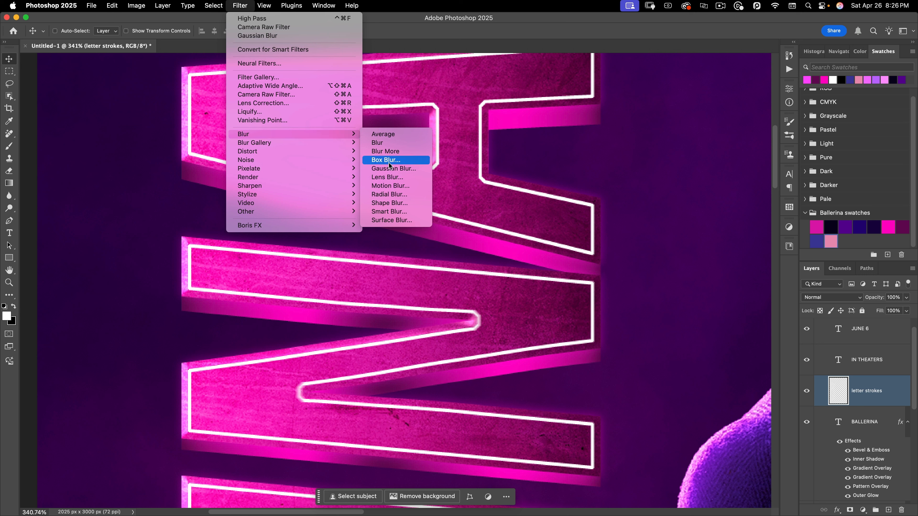
click(389, 168)
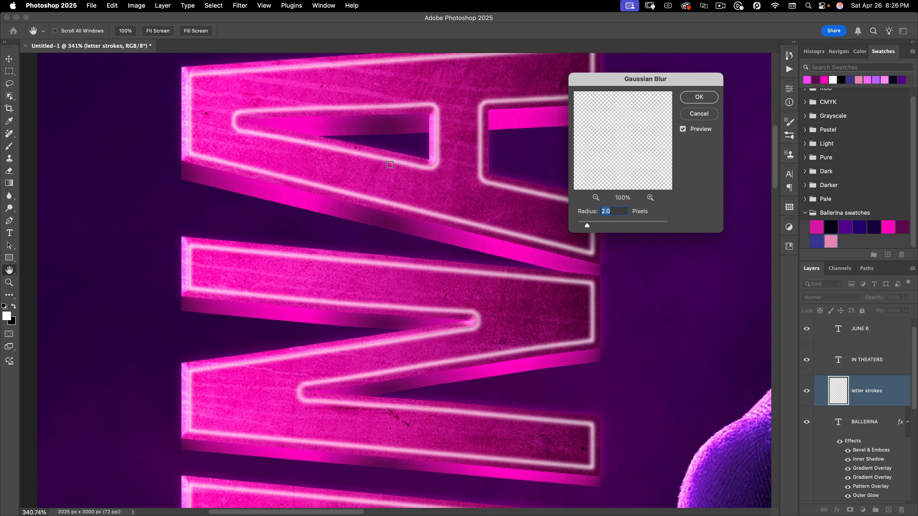
text(1)
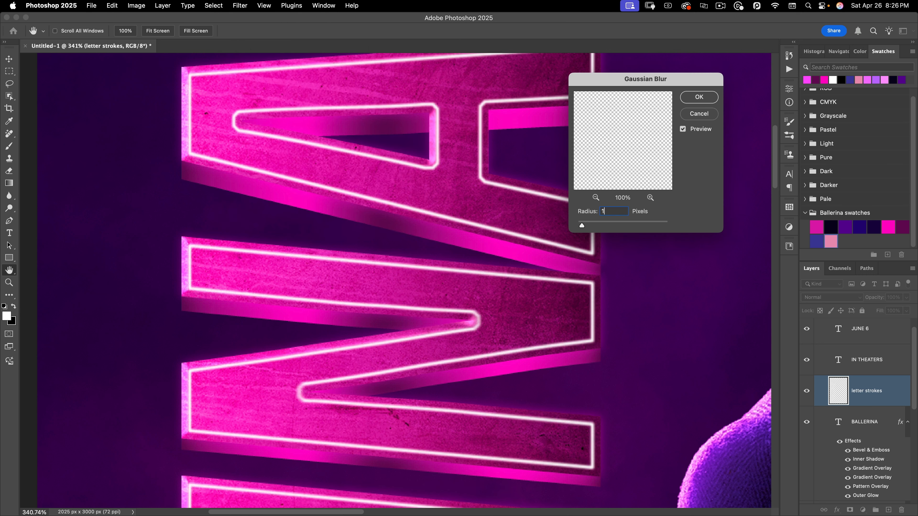
click(699, 97)
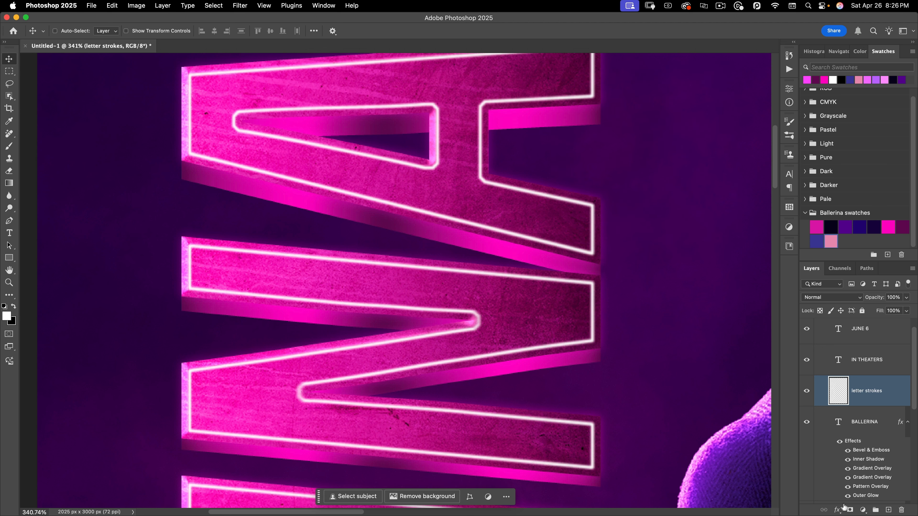
Add a drop shadow to the letter strokes layer, reset it to defaults, and give it Screen blending and a bright magenta colour based on the lettering.
click(843, 507)
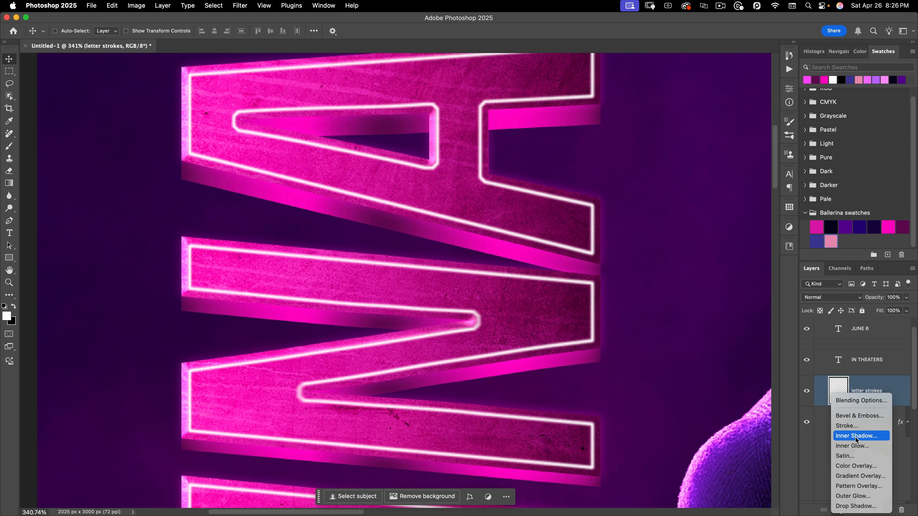
click(854, 505)
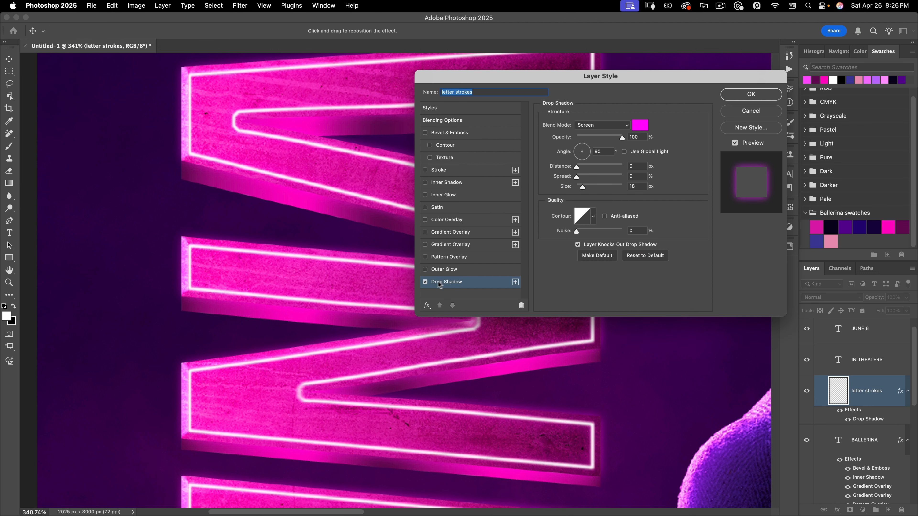
click(645, 255)
click(601, 125)
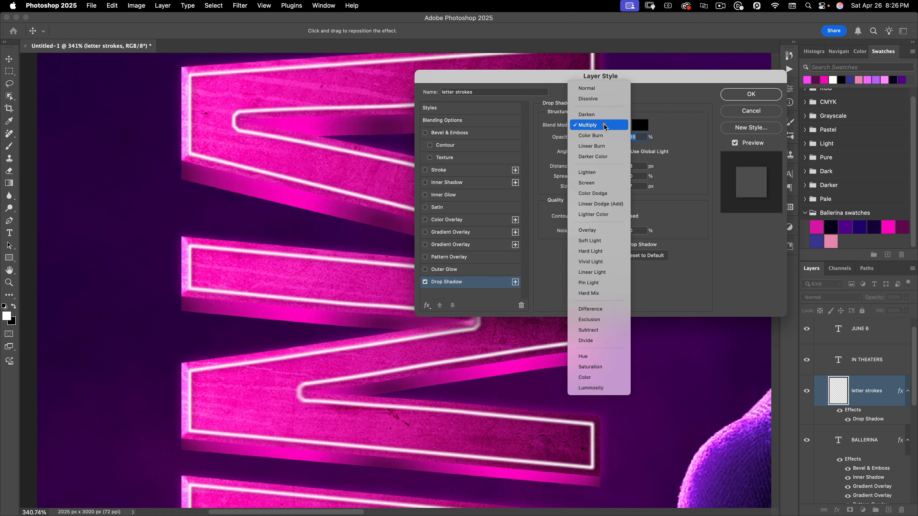
click(599, 181)
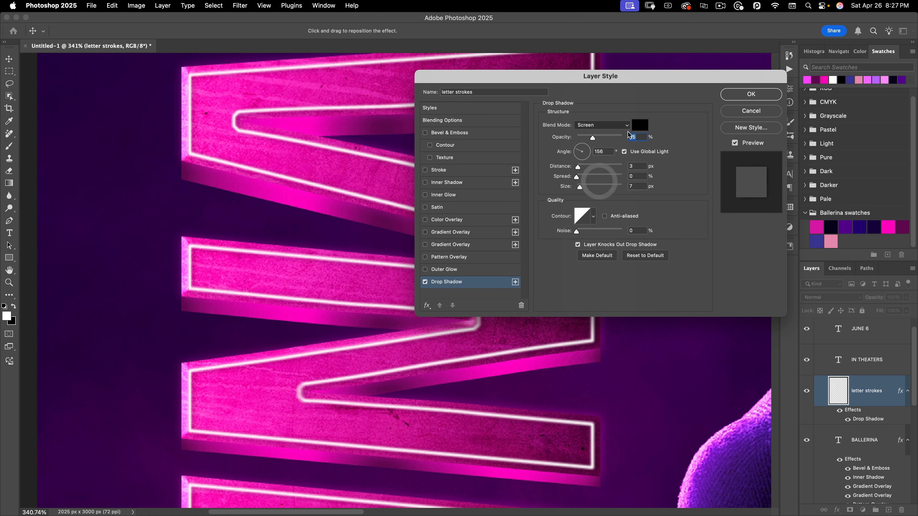
click(640, 125)
click(307, 167)
drag(306, 167, 323, 145)
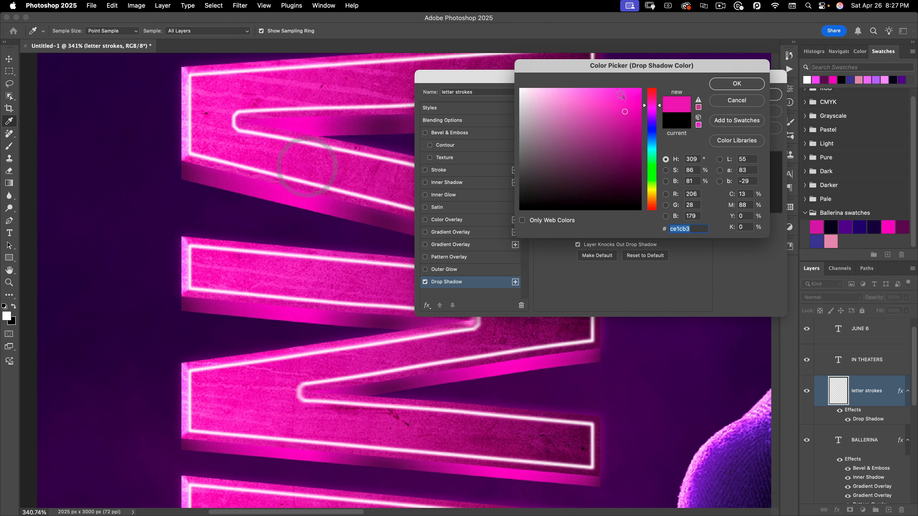
click(736, 83)
Set the drop shadow's distance to 0 px and size to 4 px, and add a second copy of it with a size of 21 px.
drag(578, 167, 416, 162)
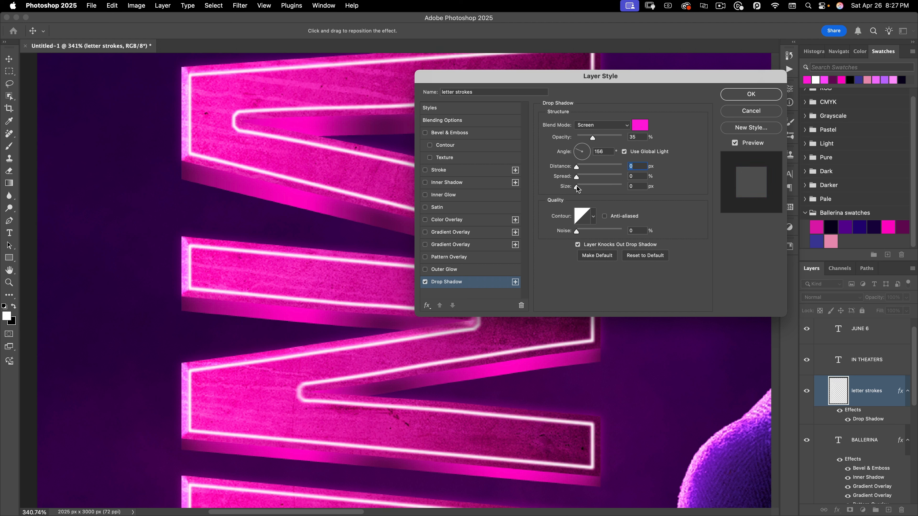
drag(577, 186, 579, 189)
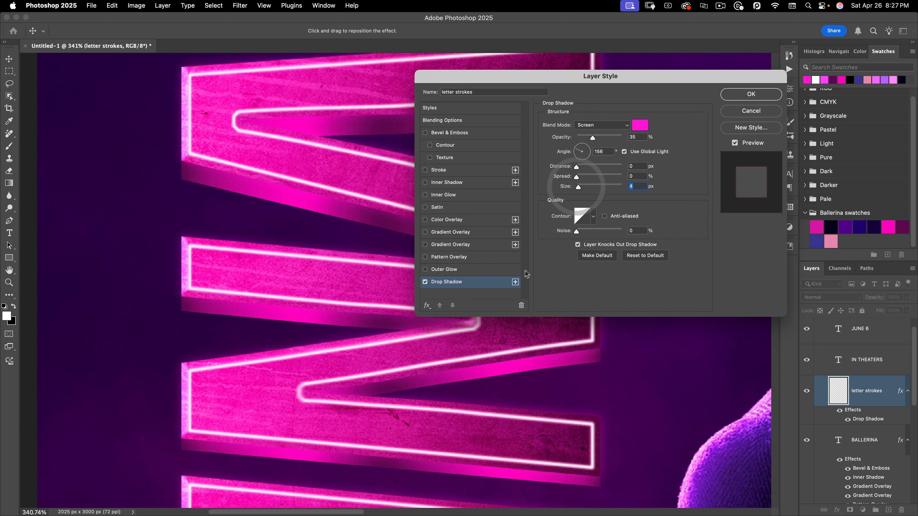
click(514, 282)
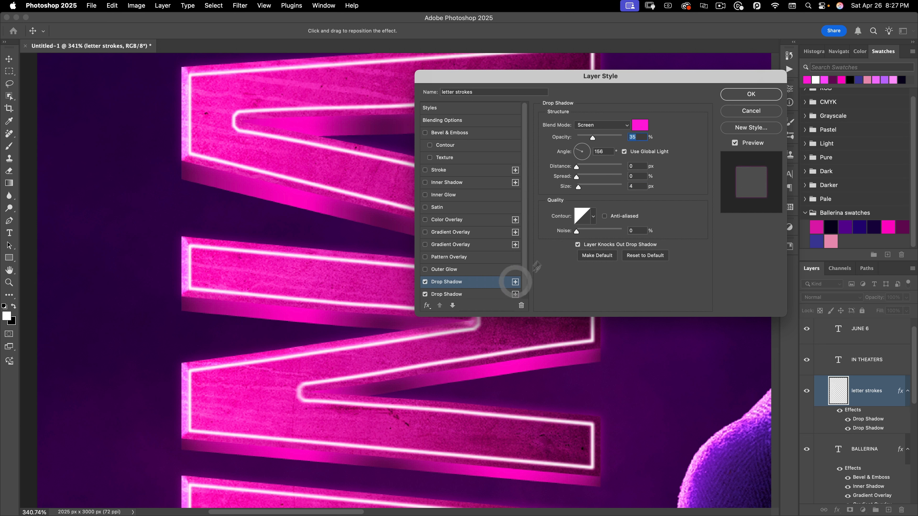
click(582, 188)
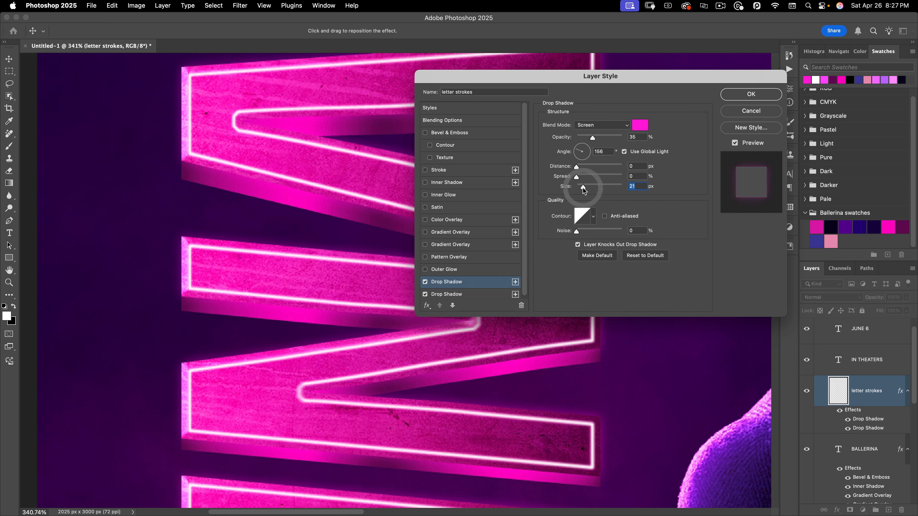
Duplicate the 21 px drop shadow and set the opacities to about 85% and 77% for the large shadows and 100% for the 4 px one.
click(515, 282)
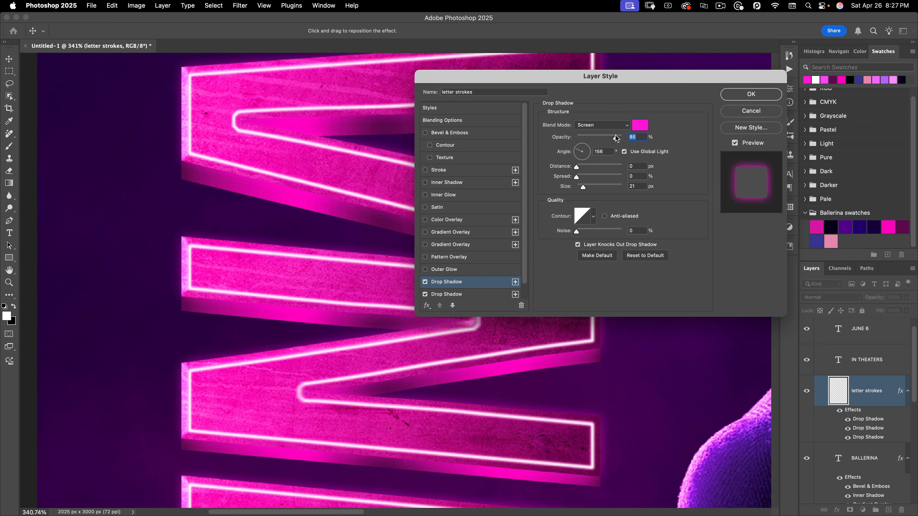
click(481, 294)
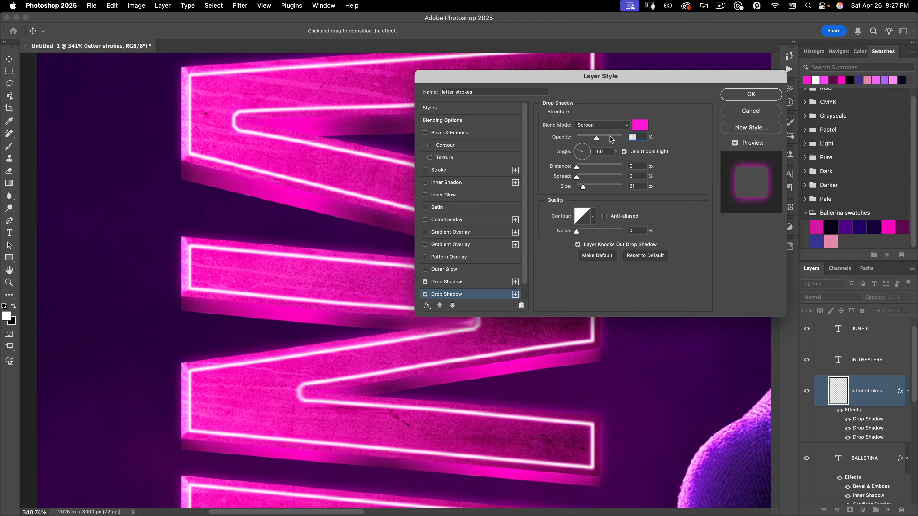
drag(611, 138, 615, 138)
scroll(495, 256, down, 1)
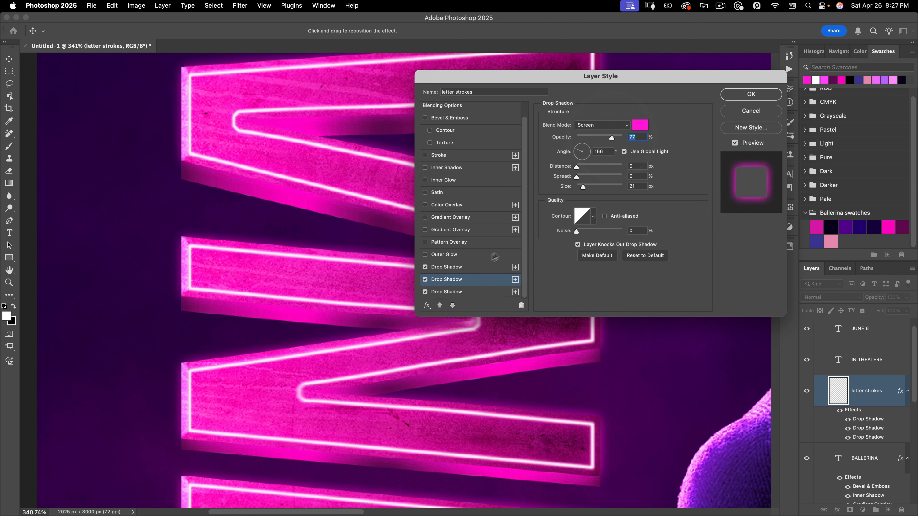
click(469, 294)
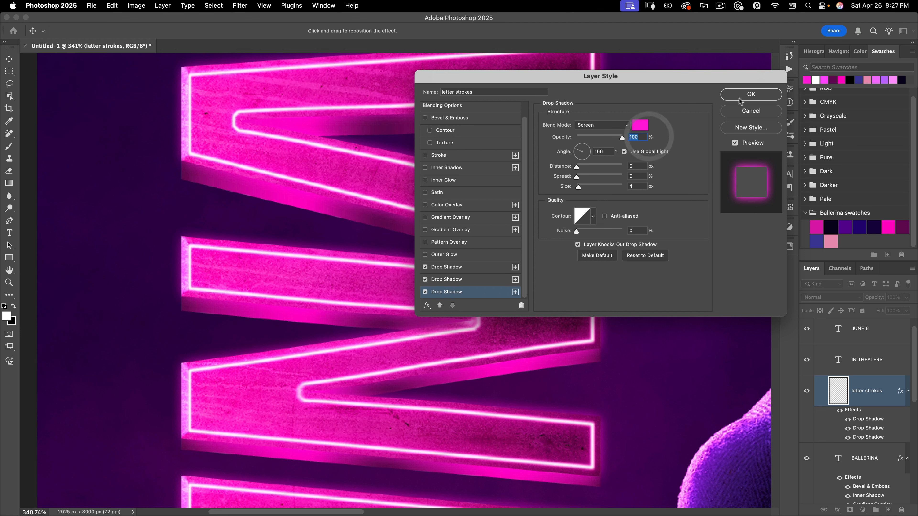
key(Return)
Add a mask to the letter strokes layer and fade parts of the strokes horizontally with black reflected gradients at 20% opacity.
key(super+0)
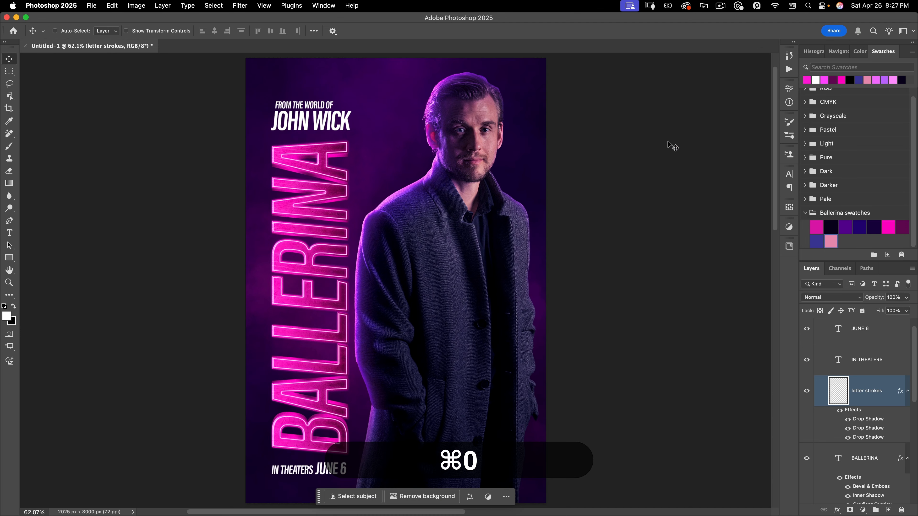
drag(379, 230, 475, 255)
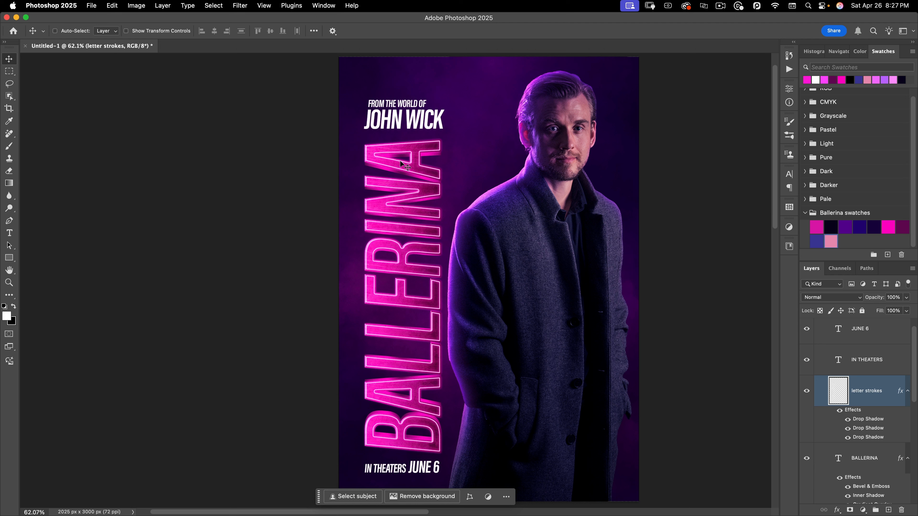
click(849, 509)
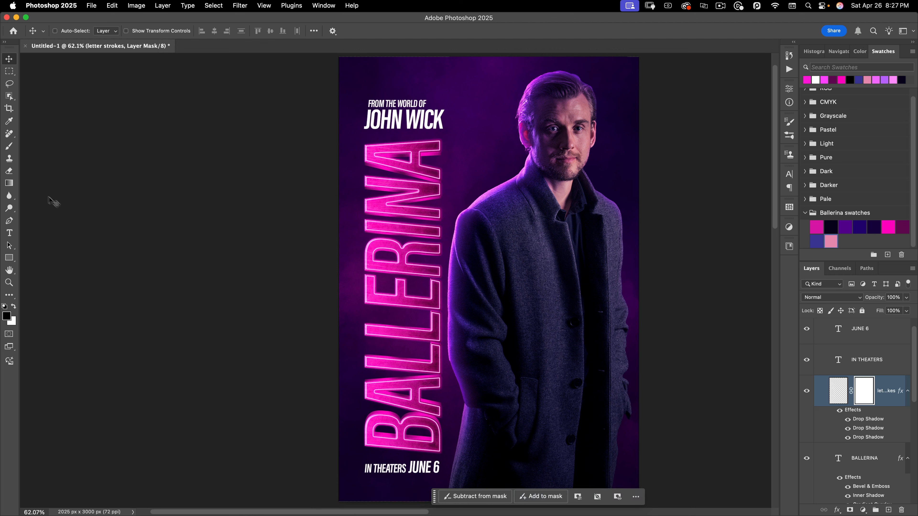
click(9, 183)
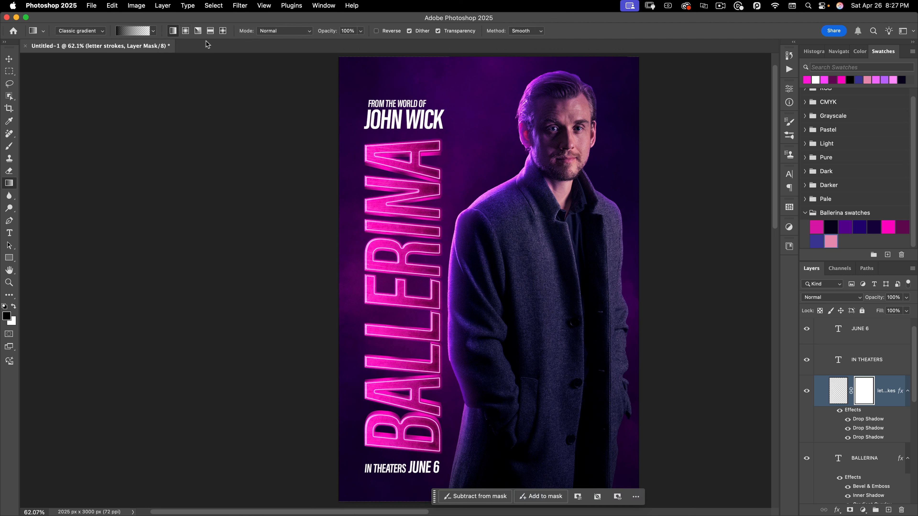
click(211, 32)
text(20)
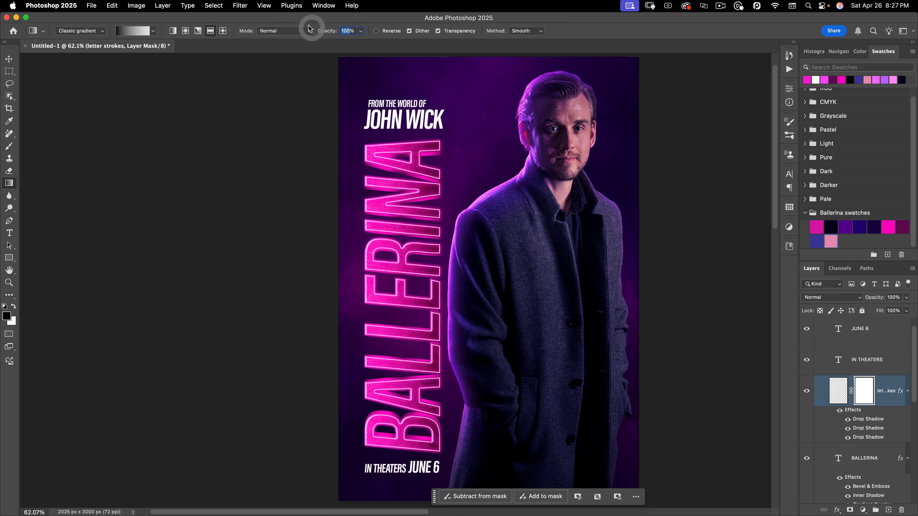
key(Return)
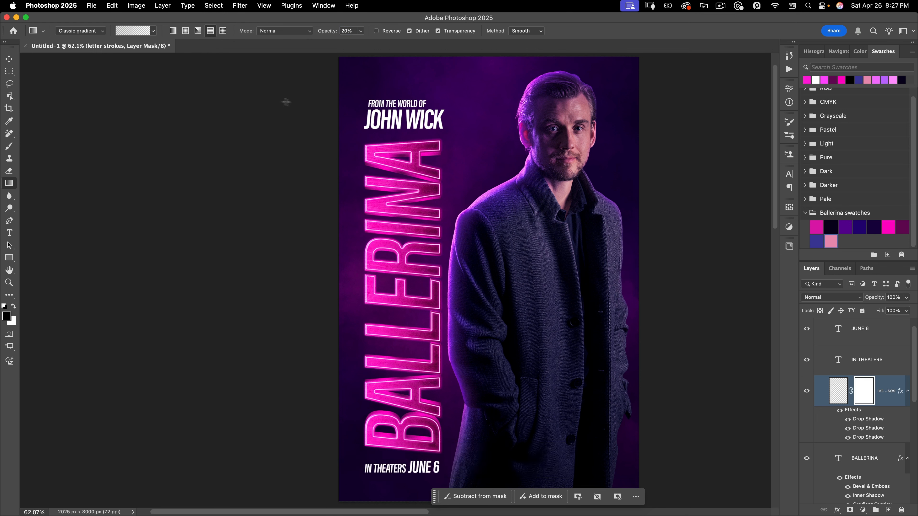
click(361, 20)
drag(419, 329, 497, 283)
key(shift)
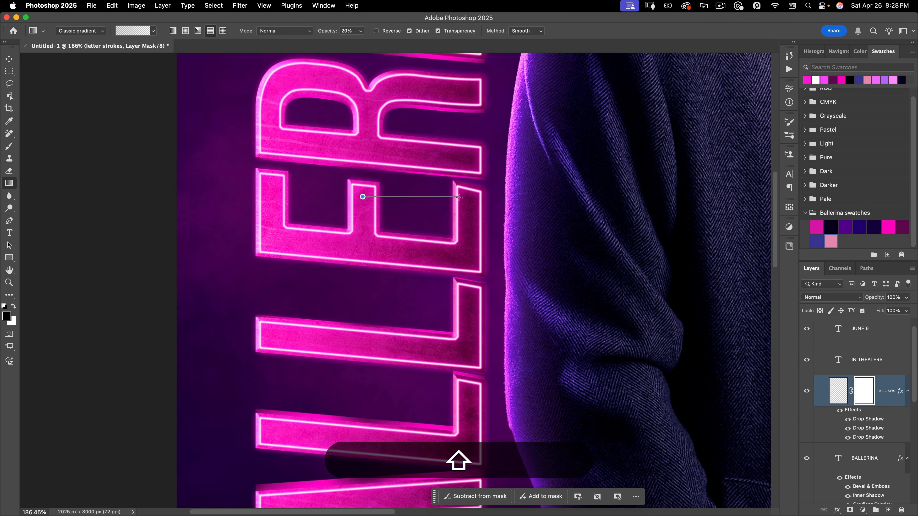
drag(459, 148, 313, 277)
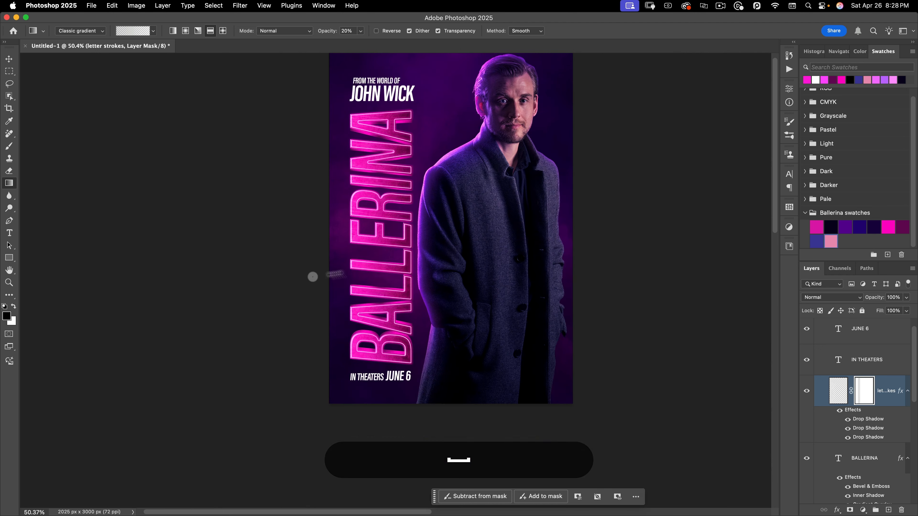
drag(429, 233, 415, 291)
Compare the title strokes with the layer mask disabled and enabled, and inspect the whole poster.
shift+click(864, 395)
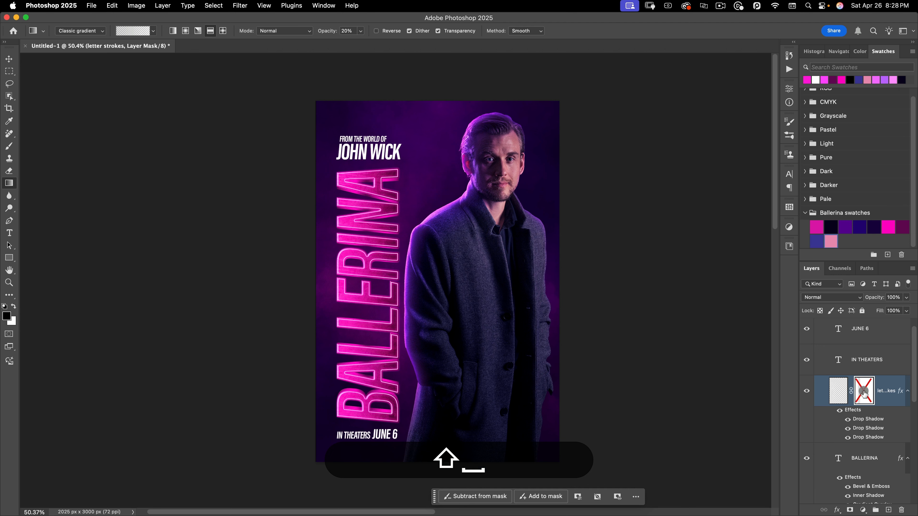
shift+click(864, 395)
key(v)
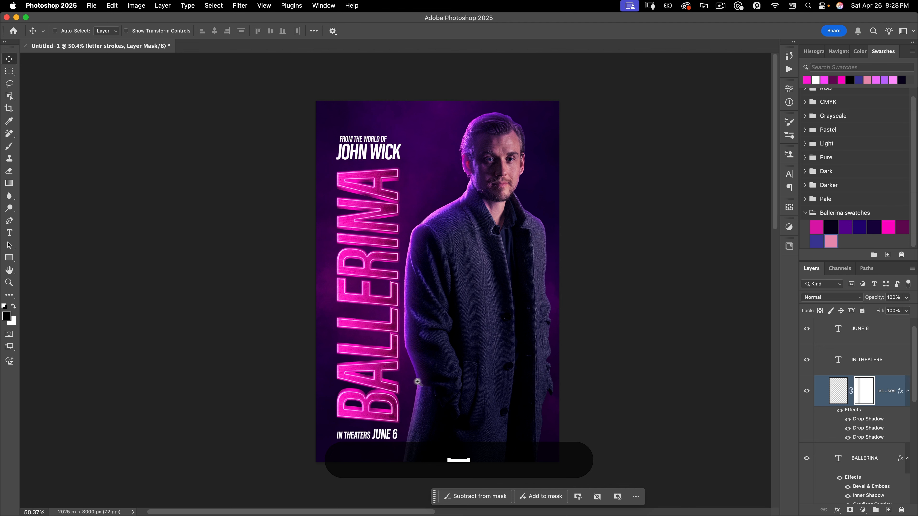
drag(418, 379, 472, 389)
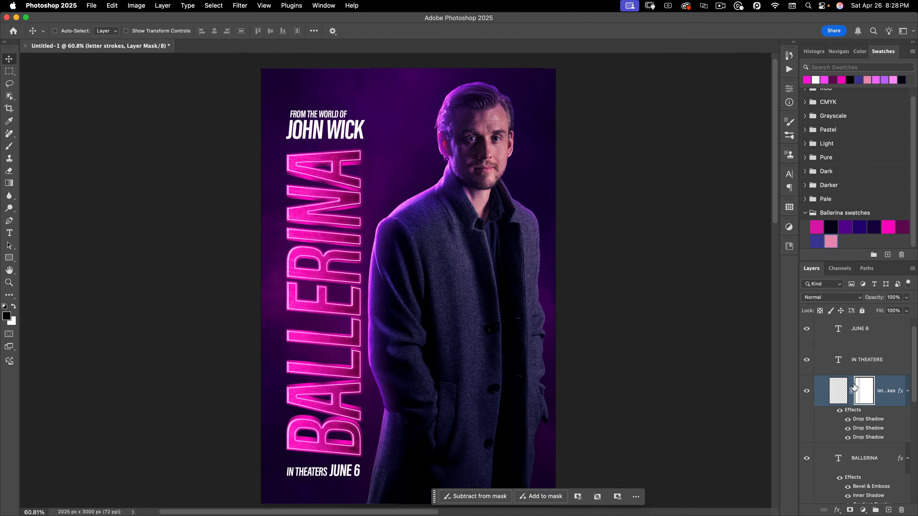
Group the layers from letter strokes down to BALLERINA EDGE and name the group "ballerina".
scroll(855, 388, down, 8)
shift+click(874, 379)
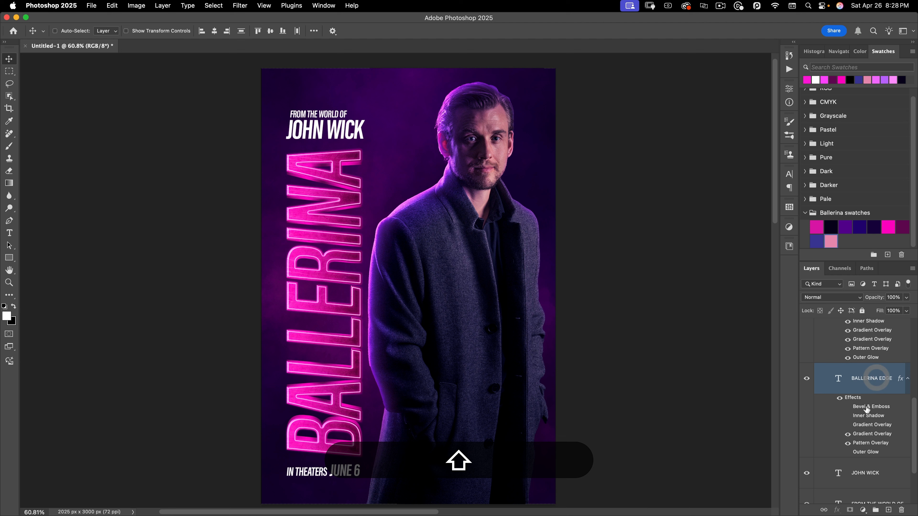
key(super+g)
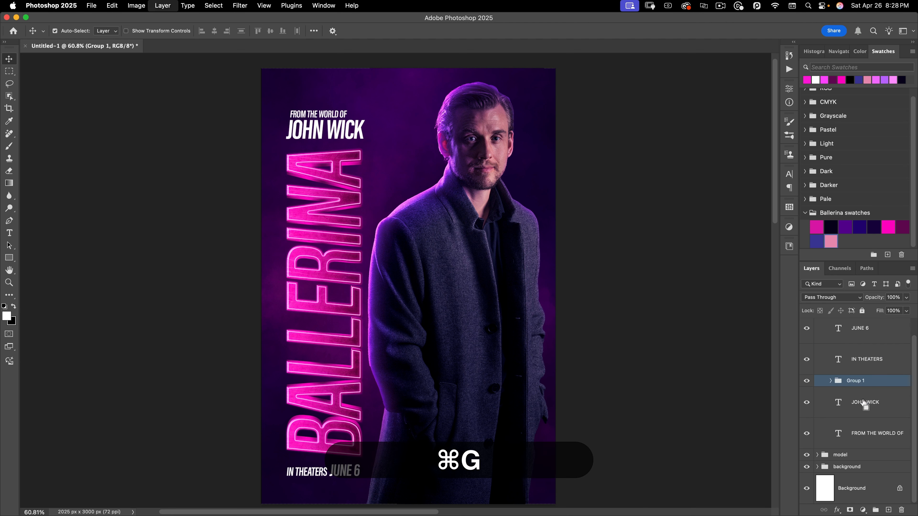
double_click(855, 380)
text(ball)
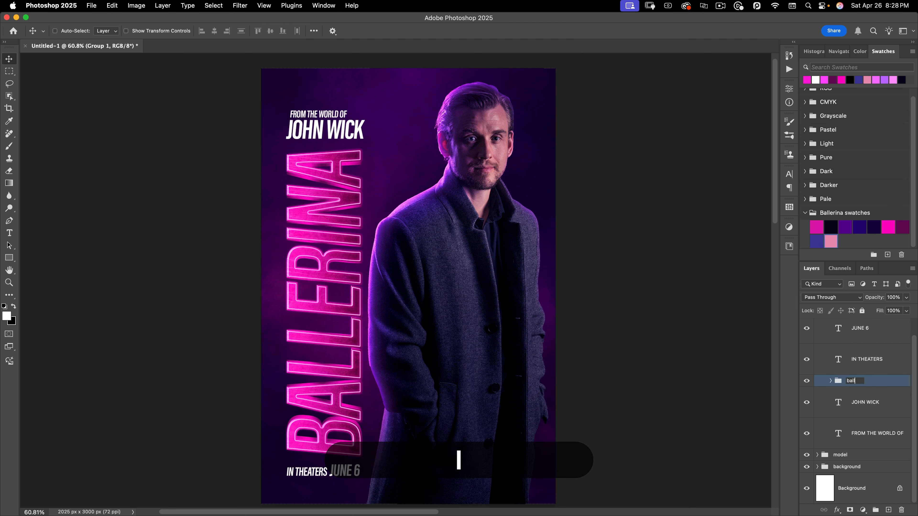
text(erina)
key(Return)
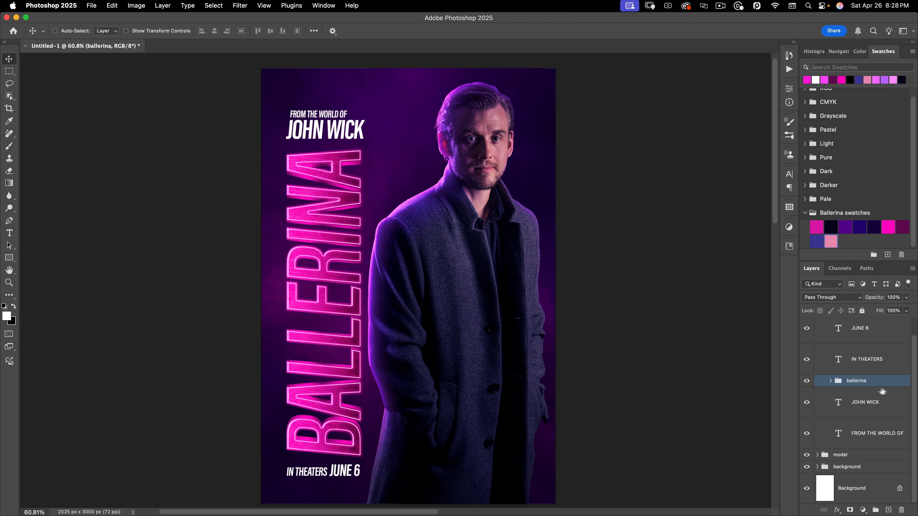
Move the ballerina group out of the titling group to sit between the model and background groups.
drag(871, 382, 852, 462)
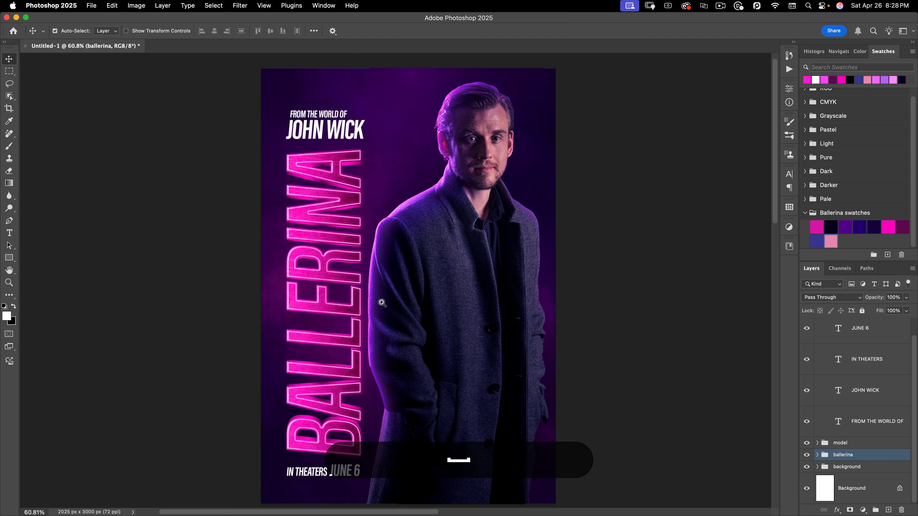
scroll(375, 315, down, 1)
mouse_move(419, 325)
mouse_down()
mouse_move(437, 308)
mouse_move(422, 321)
mouse_up()
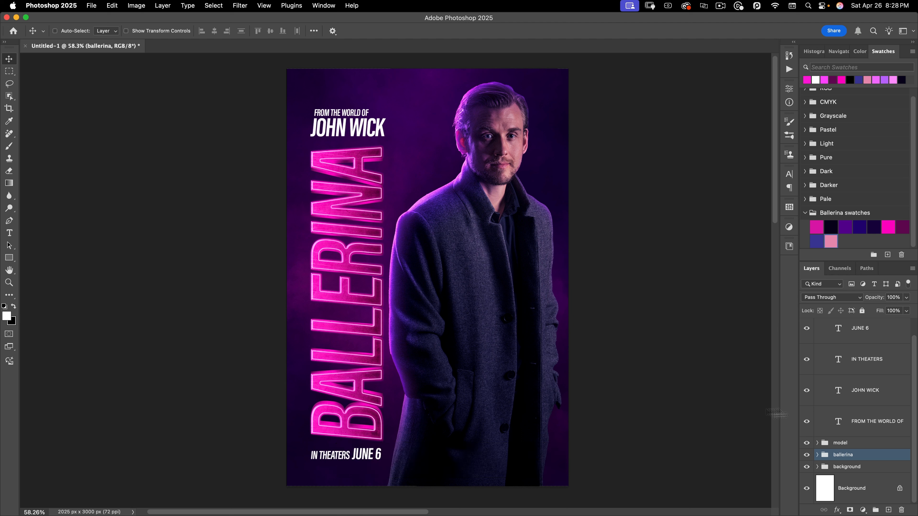
Collapse the titling group and create a new layer named "film grain" directly above the model group.
click(867, 443)
scroll(846, 409, up, 2)
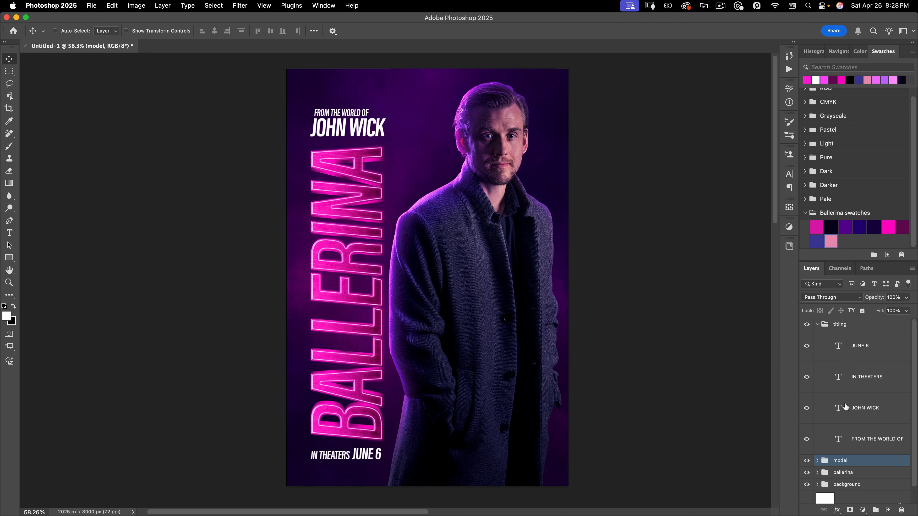
click(818, 324)
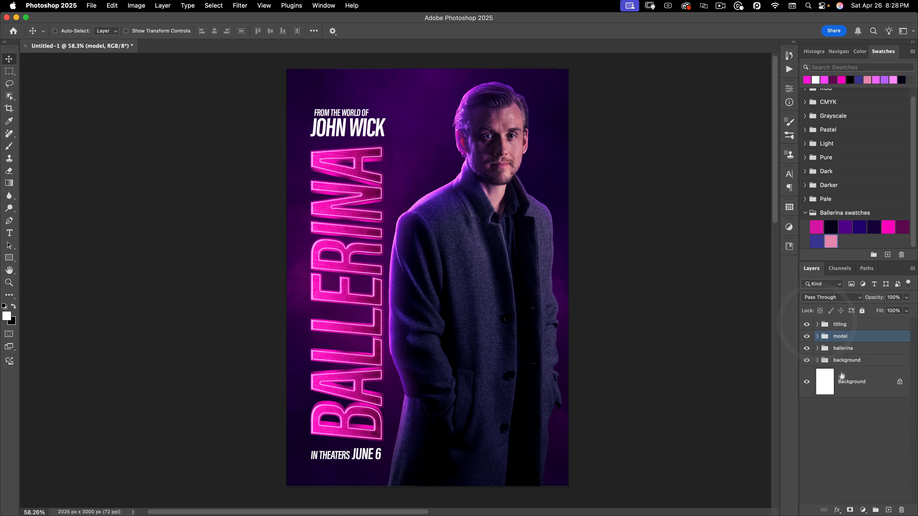
click(889, 510)
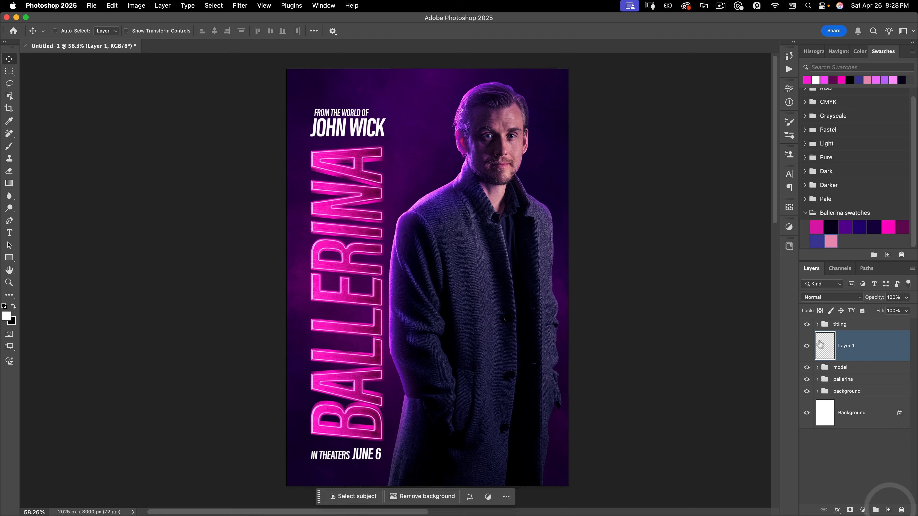
double_click(841, 346)
text(film grain)
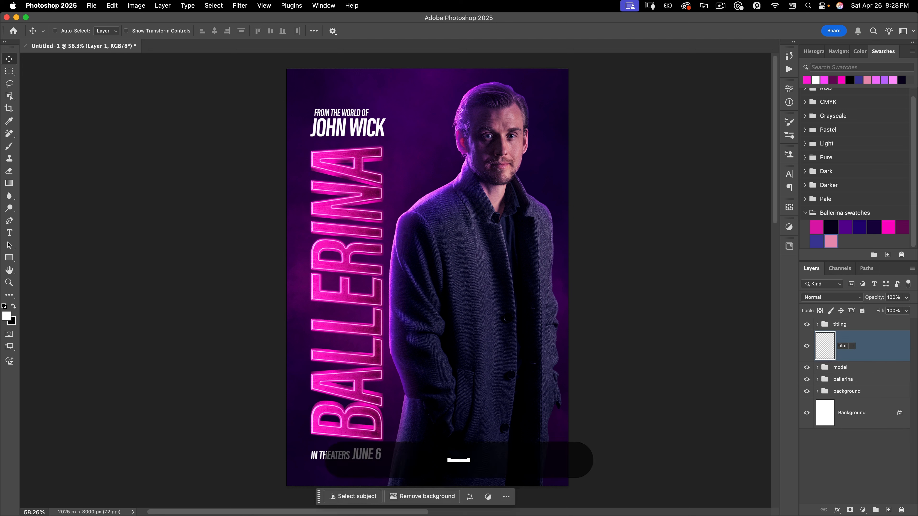
key(Return)
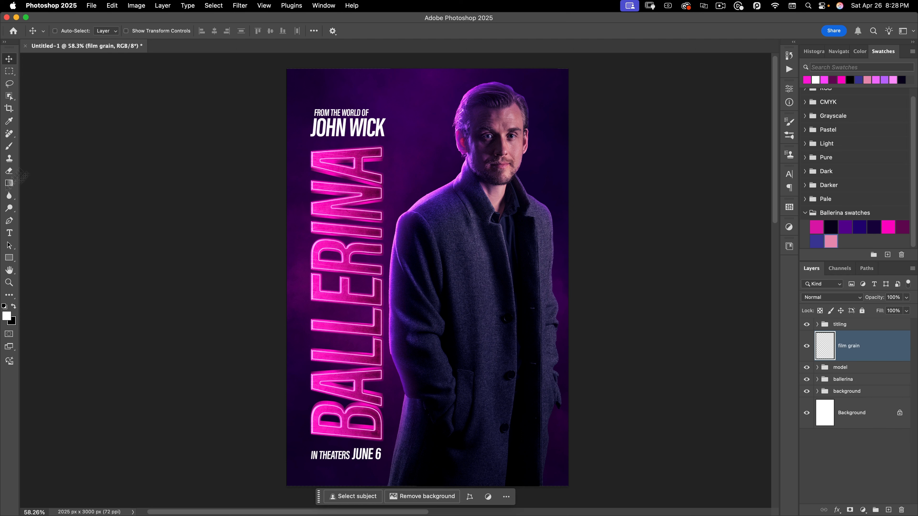
Set the foreground color to a neutral gray with 50% brightness and fill the film grain layer with it.
click(7, 316)
double_click(698, 181)
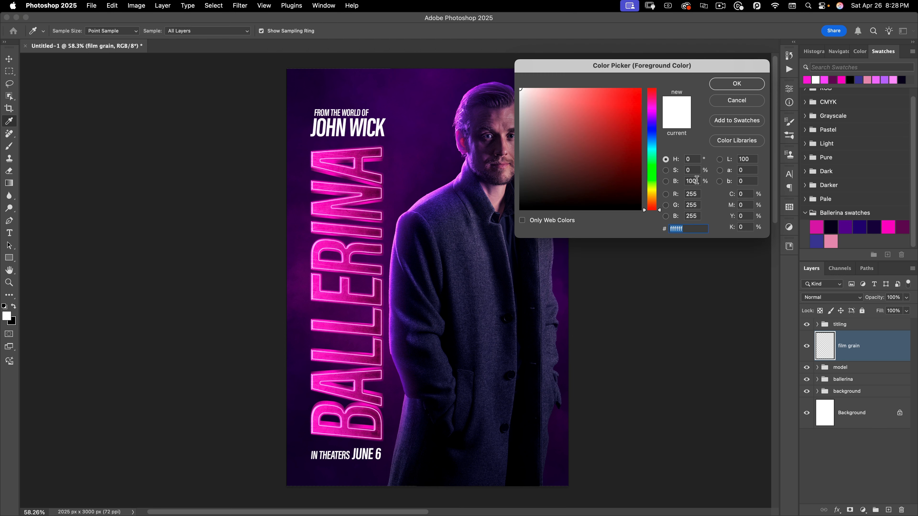
text(50)
key(Return)
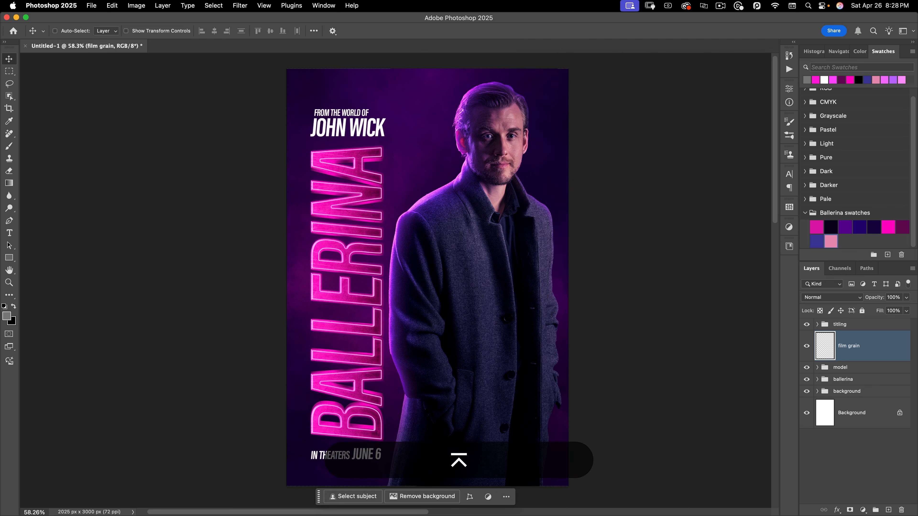
key(alt+BackSpace)
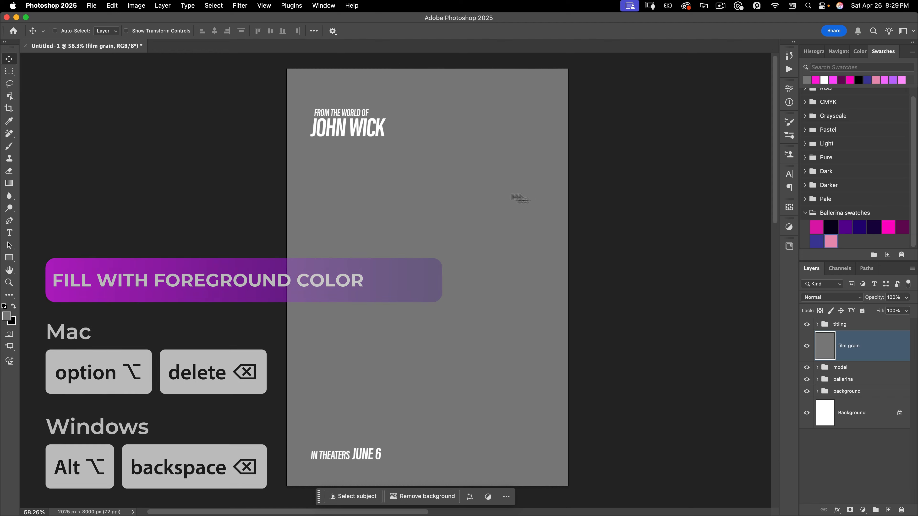
Apply the Camera Raw filter to the film grain layer with the Grain effect set to 74.
click(243, 5)
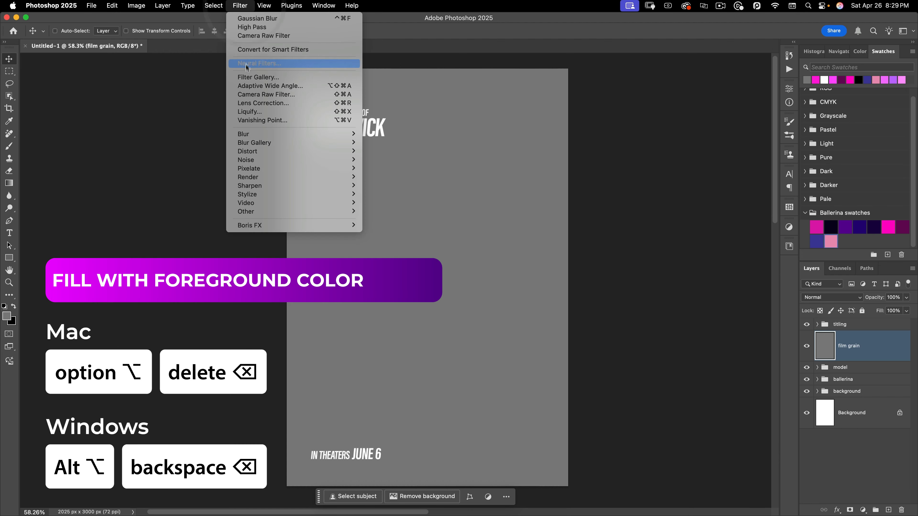
click(248, 93)
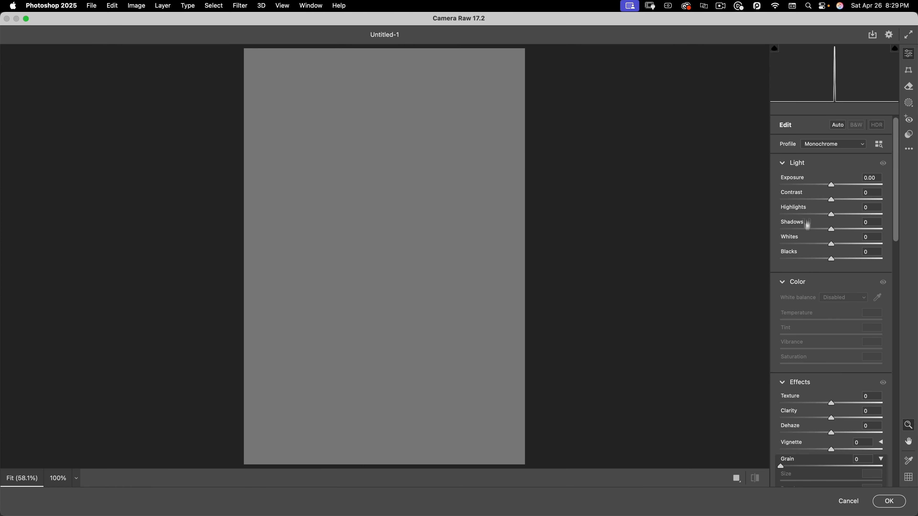
click(782, 163)
click(783, 182)
drag(781, 285, 855, 285)
scroll(385, 256, up, 5)
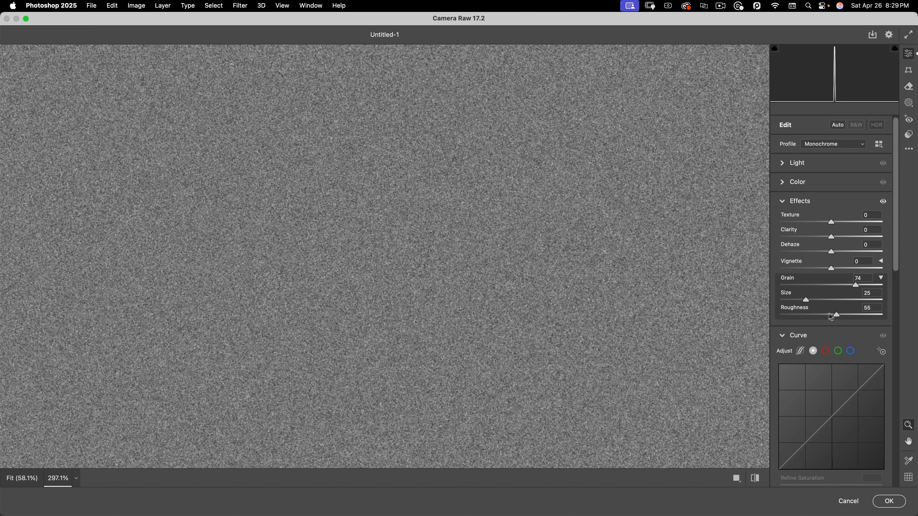